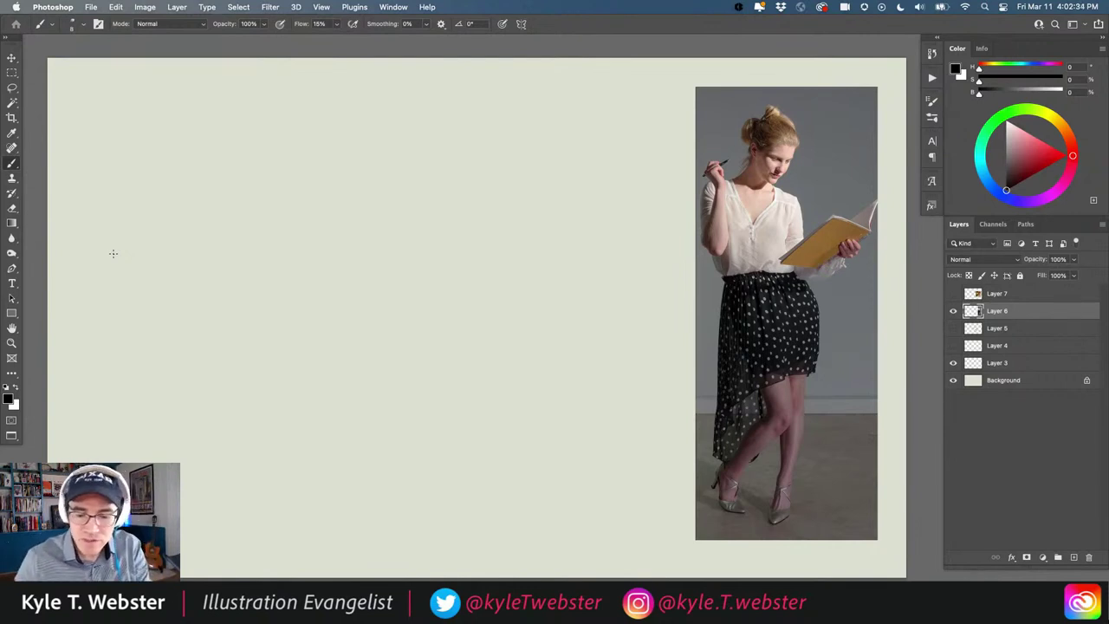
Step: Create a new empty layer directly above the reference photo's layer, Layer 6
click(1074, 558)
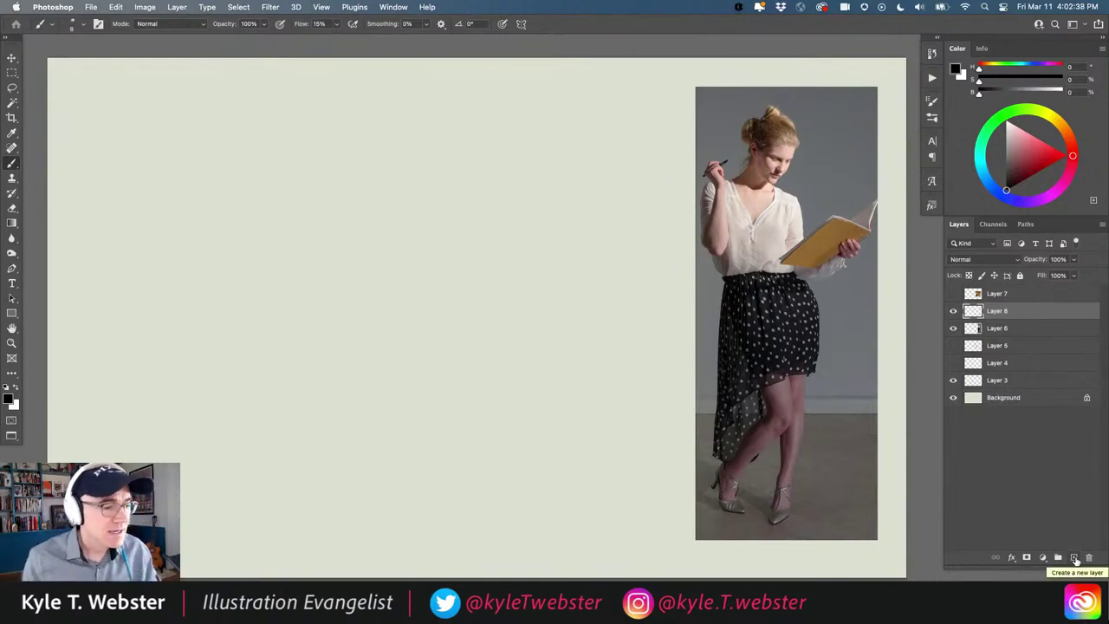
mouse_move(441, 175)
mouse_down()
mouse_move(498, 257)
mouse_move(416, 247)
mouse_move(492, 323)
mouse_up()
drag(539, 380, 316, 284)
key(BackSpace)
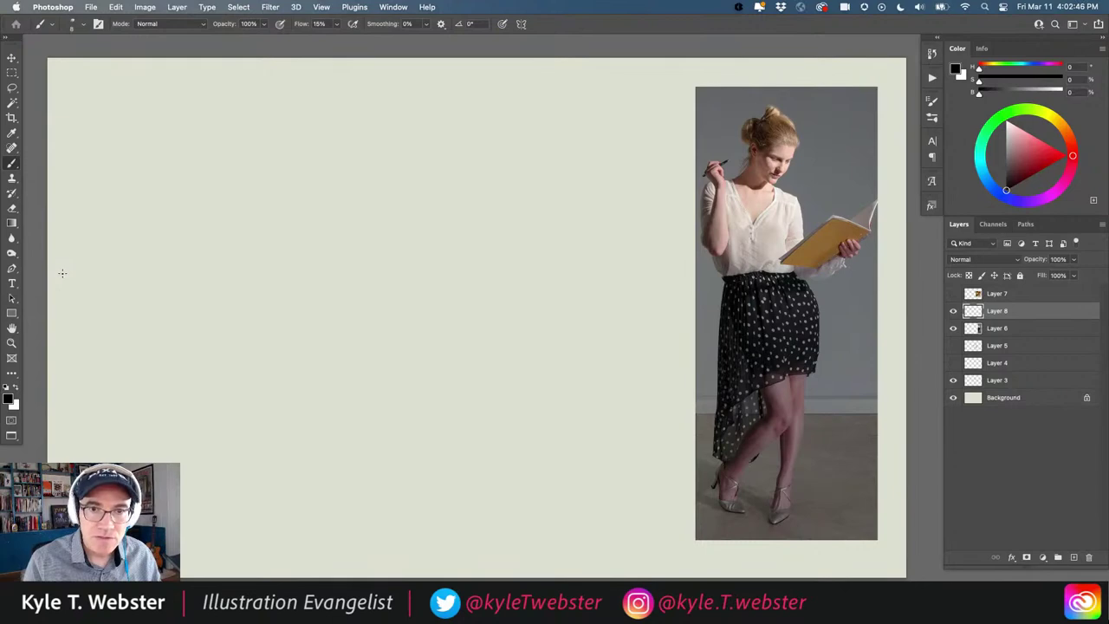
Step: Scribble a test stroke with the Kyle's Drawing Box - Perfect Pencil 2 brush and inspect it at 100% zoom
click(932, 115)
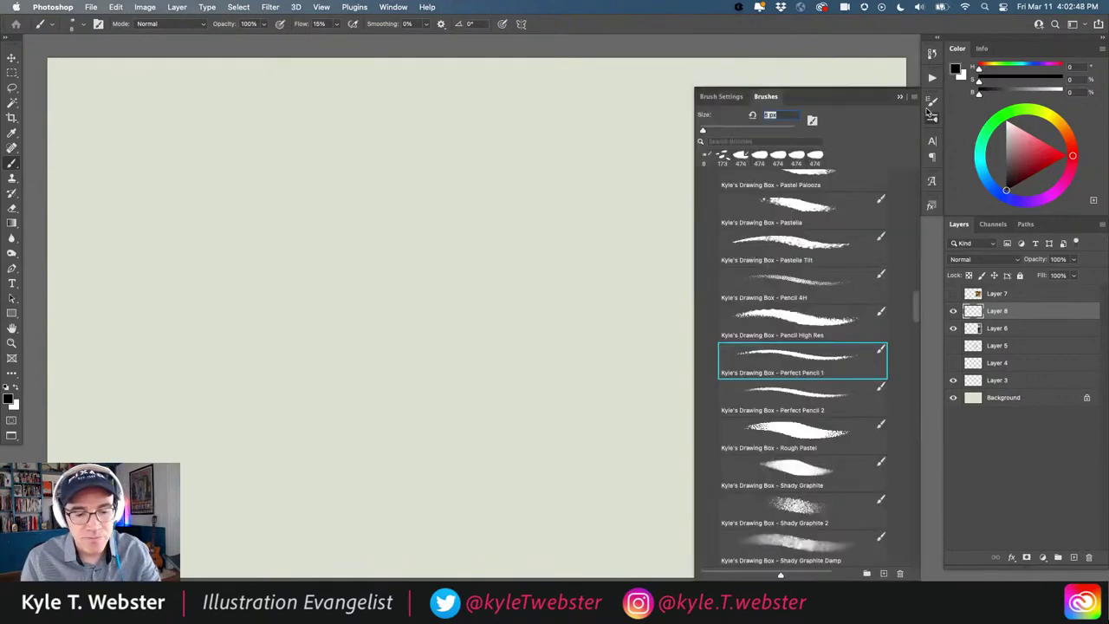
click(783, 392)
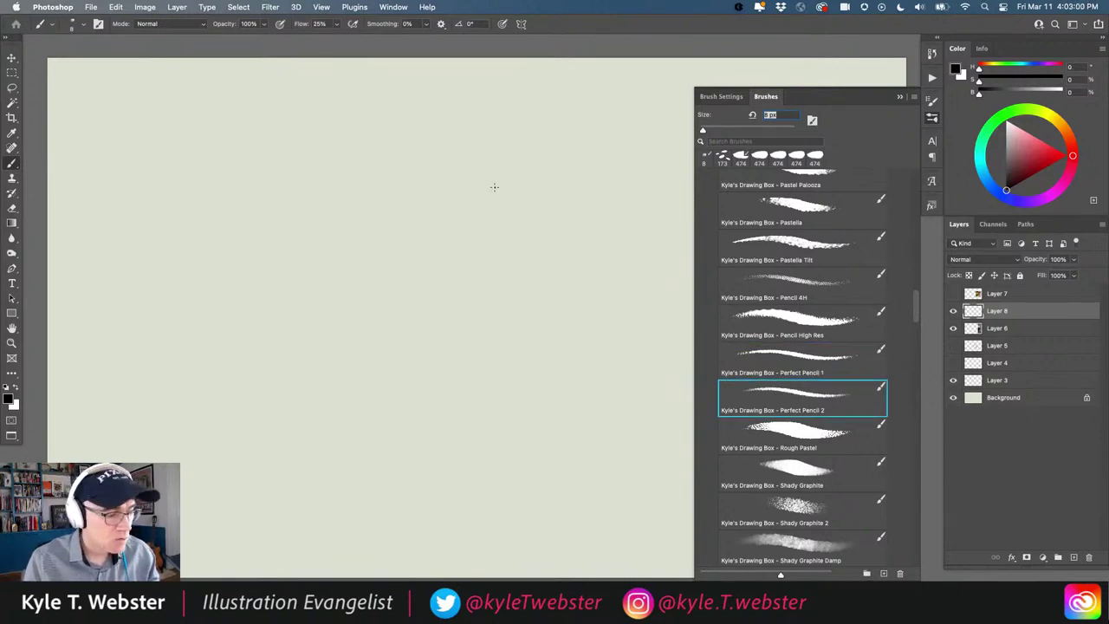
mouse_move(494, 265)
mouse_down()
mouse_move(485, 329)
mouse_move(468, 351)
mouse_move(395, 314)
mouse_up()
click(12, 342)
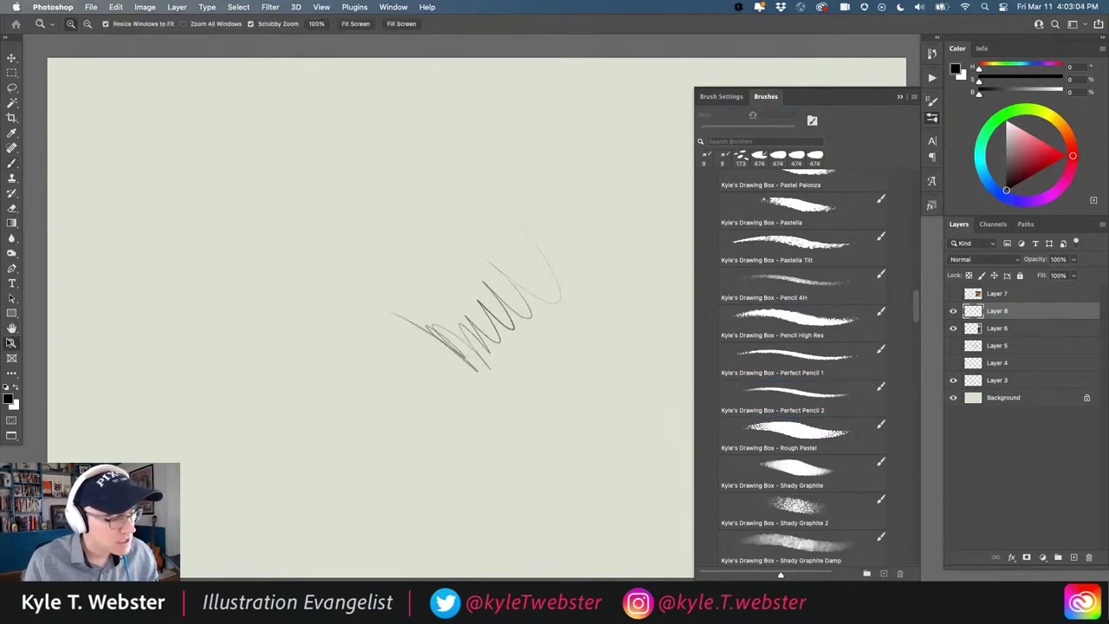
double_click(11, 343)
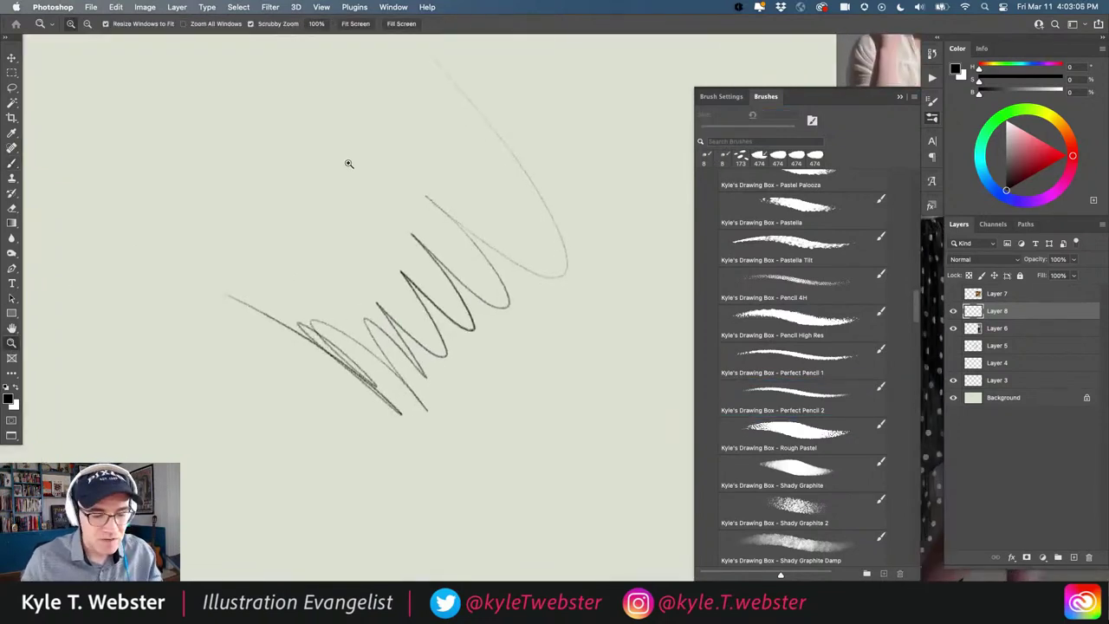
Step: Compare scribbles made with Perfect Pencil 1 and Perfect Pencil 2, keep Perfect Pencil 2 as the brush, and clear the layer
click(791, 362)
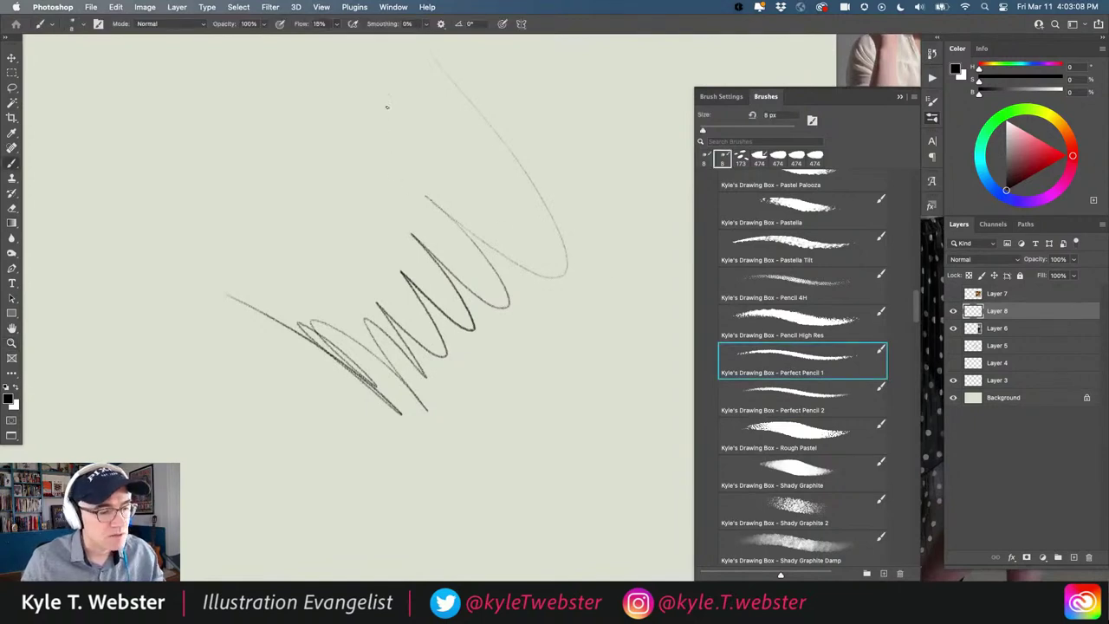
mouse_move(393, 77)
mouse_down()
mouse_move(352, 134)
mouse_move(346, 200)
mouse_move(326, 241)
mouse_move(327, 288)
mouse_move(245, 271)
mouse_up()
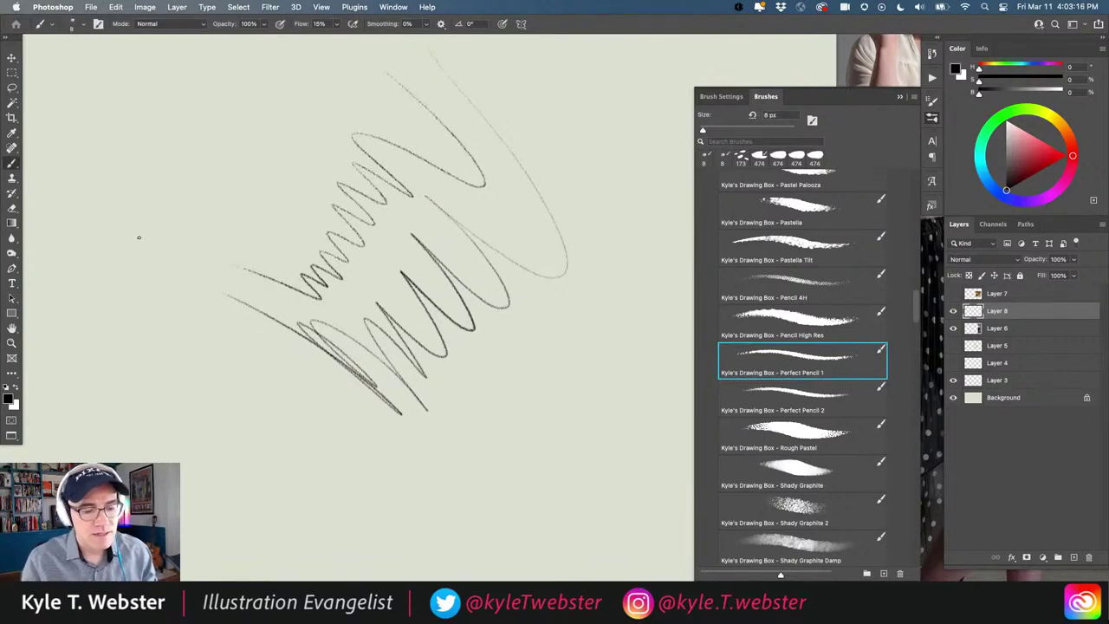
click(763, 394)
mouse_move(594, 333)
mouse_down()
mouse_move(548, 418)
mouse_move(598, 454)
mouse_move(615, 550)
mouse_move(499, 487)
mouse_move(509, 529)
mouse_move(376, 468)
mouse_up()
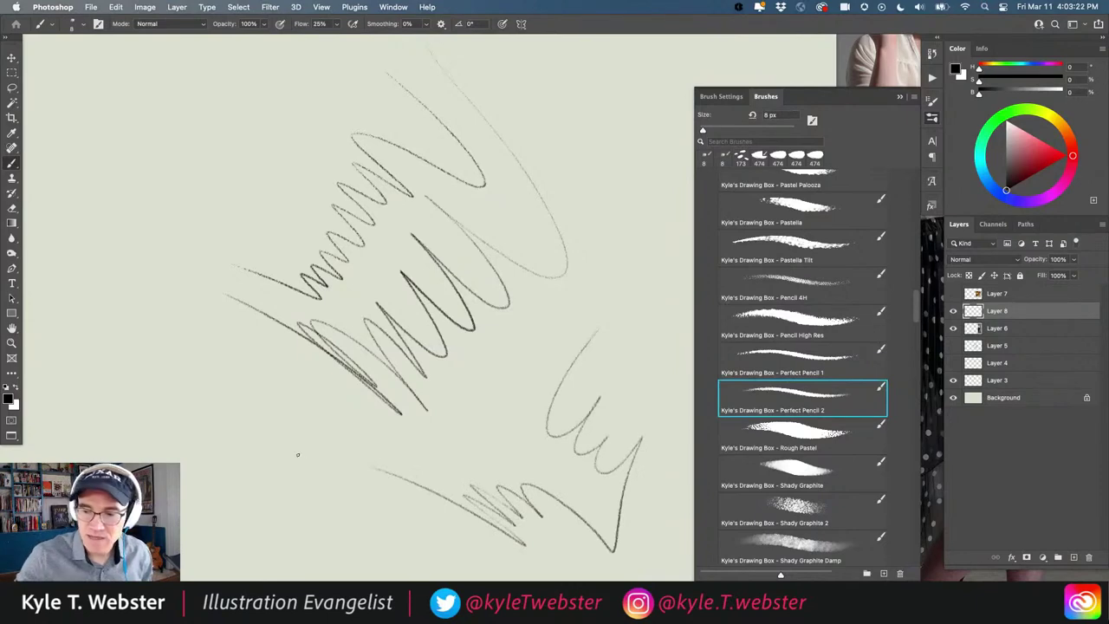
key(super+a)
key(Delete)
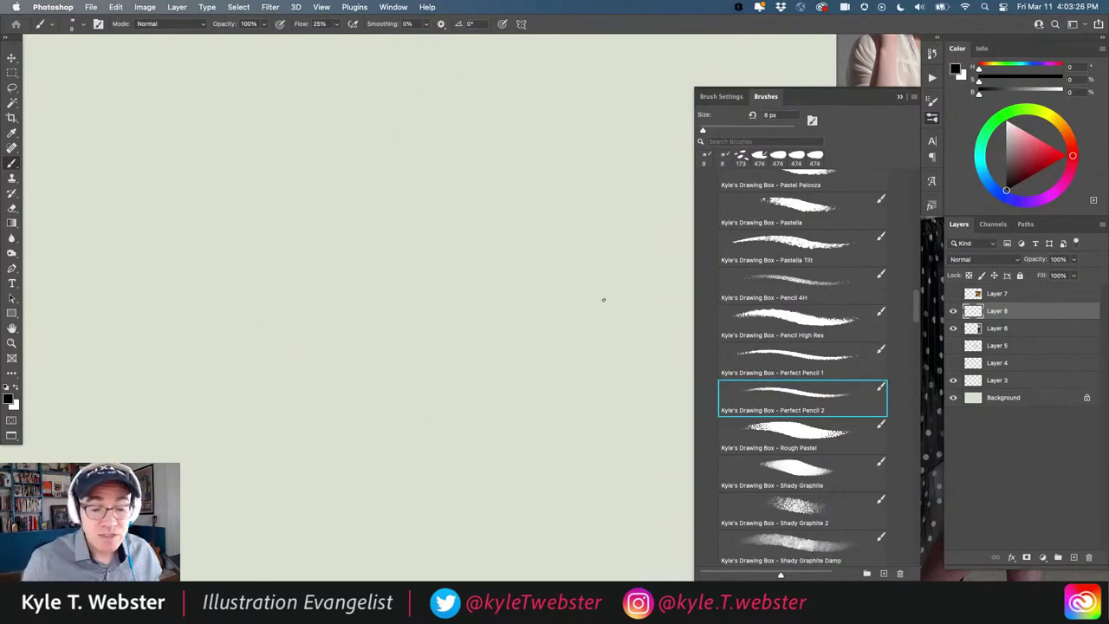
Step: Look through the megapack brush list and its Get More Brushes option, and close the brush list
scroll(709, 220, up, 10)
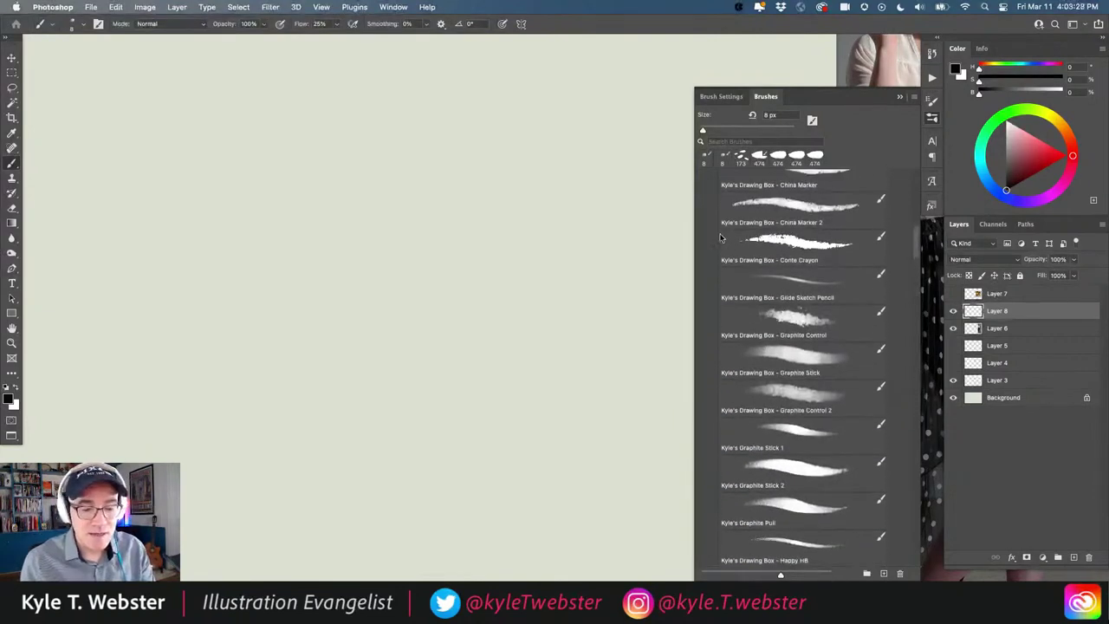
scroll(709, 220, up, 8)
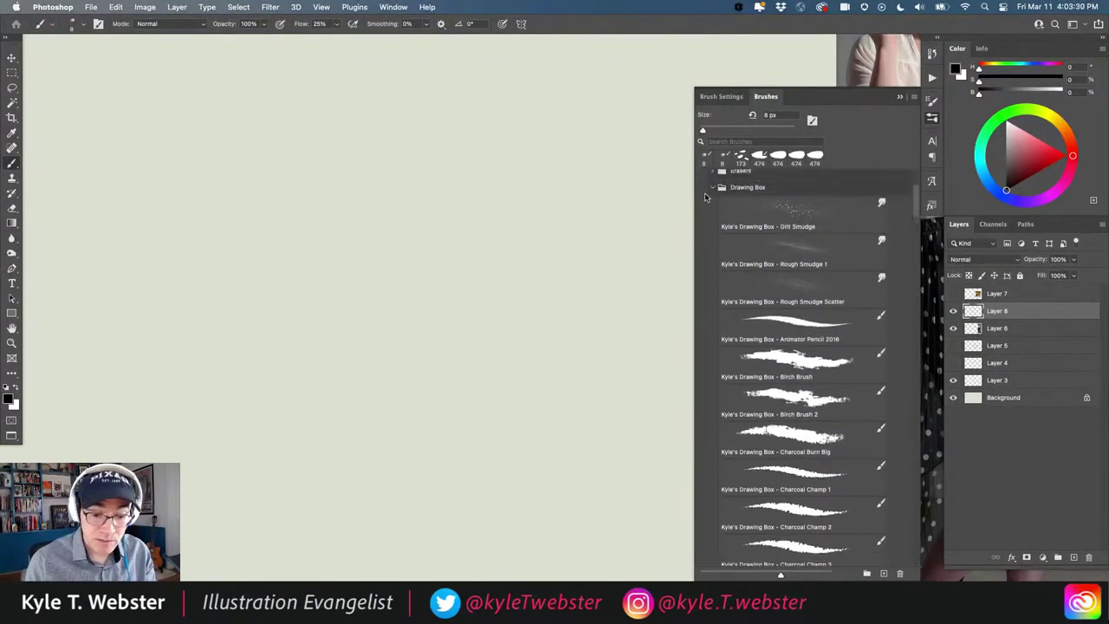
scroll(709, 196, up, 2)
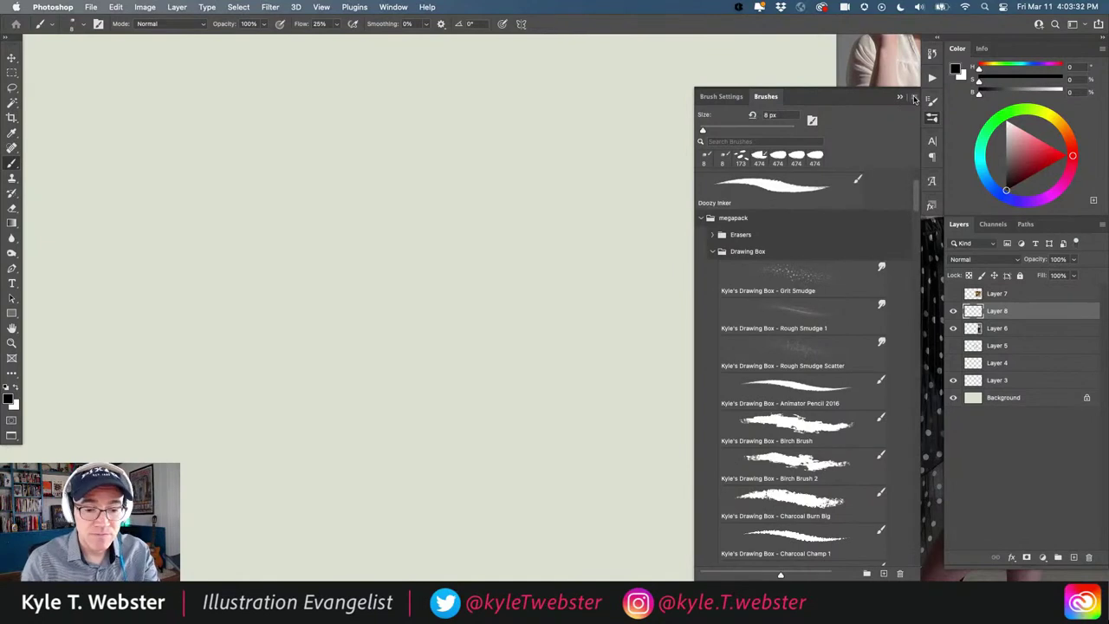
click(914, 97)
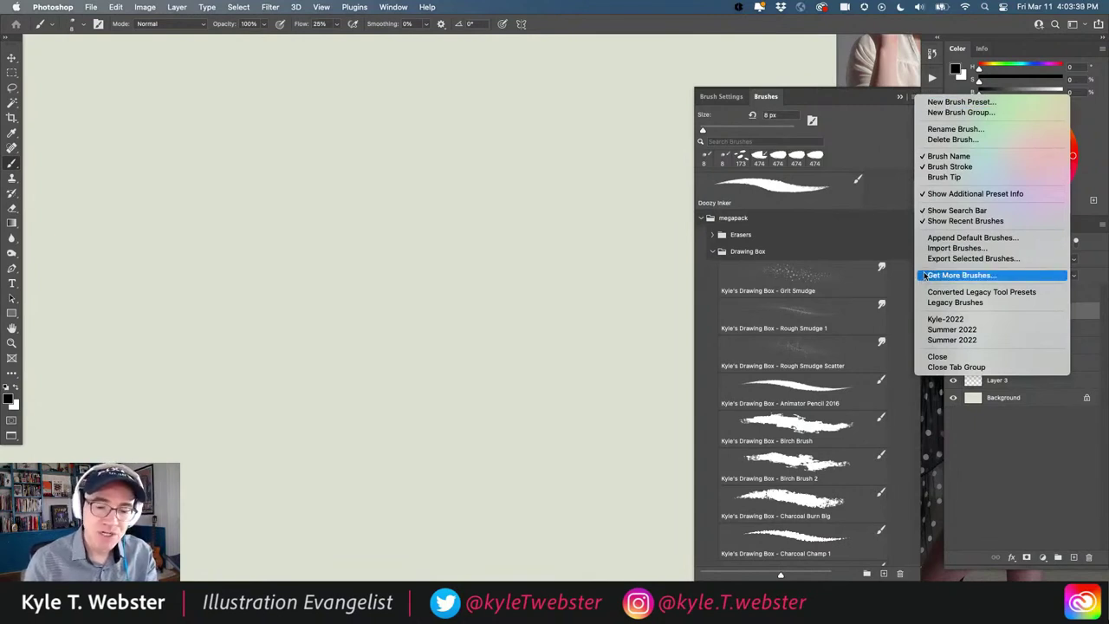
click(913, 97)
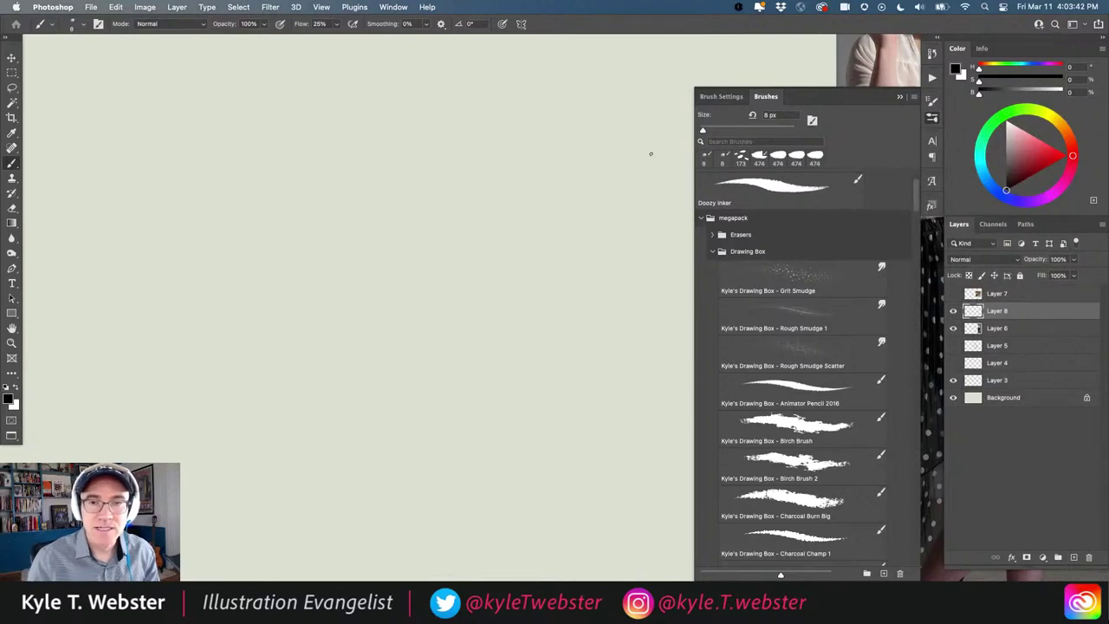
click(912, 97)
click(902, 97)
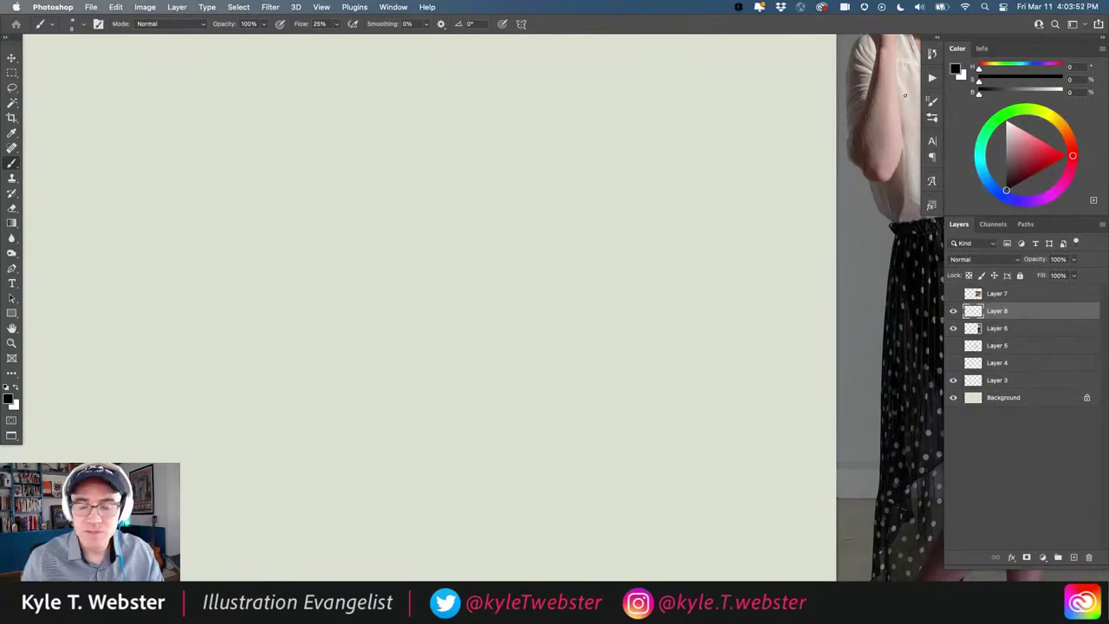
Step: Try sketching the woman's face and hairline beside the photo, starting from small facial details, and clear the sketch
scroll(500, 376, right, 5)
mouse_move(564, 352)
mouse_down()
mouse_move(448, 359)
mouse_move(494, 335)
mouse_up()
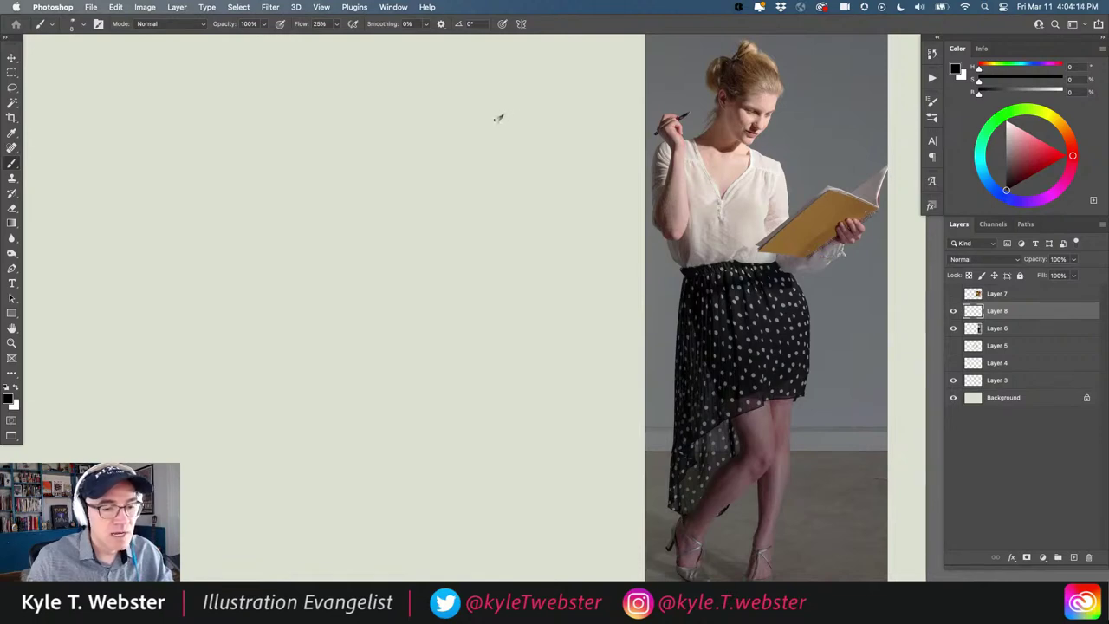
drag(495, 137, 482, 121)
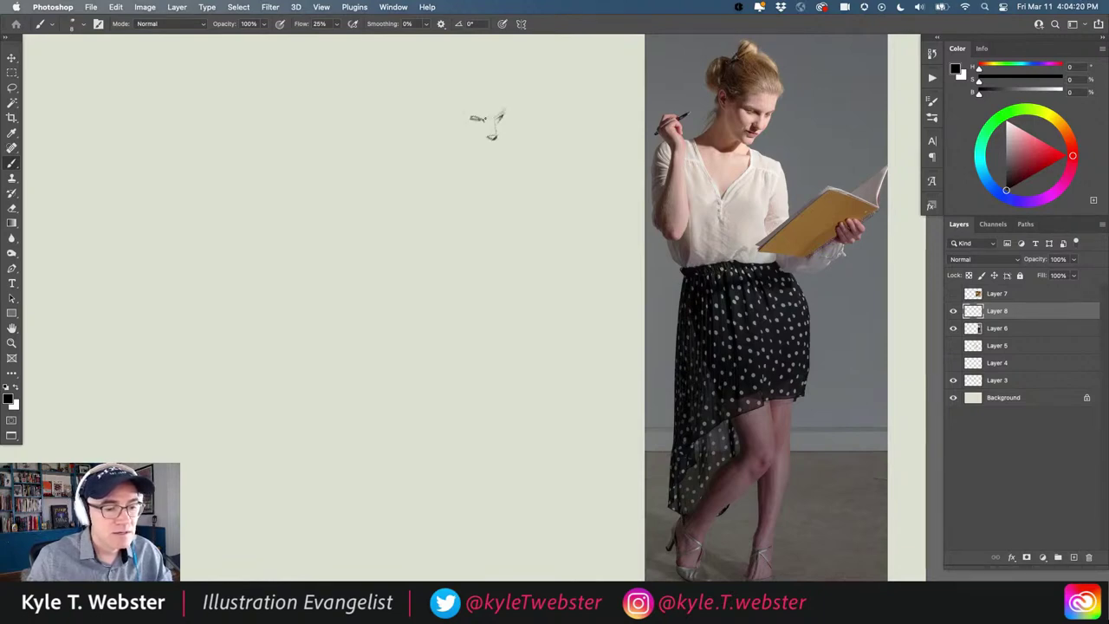
mouse_move(501, 117)
mouse_down()
mouse_move(488, 162)
mouse_move(469, 161)
mouse_move(480, 147)
mouse_up()
mouse_move(506, 97)
mouse_down()
mouse_move(505, 113)
mouse_move(473, 64)
mouse_move(483, 67)
mouse_move(458, 66)
mouse_move(459, 109)
mouse_move(445, 108)
mouse_up()
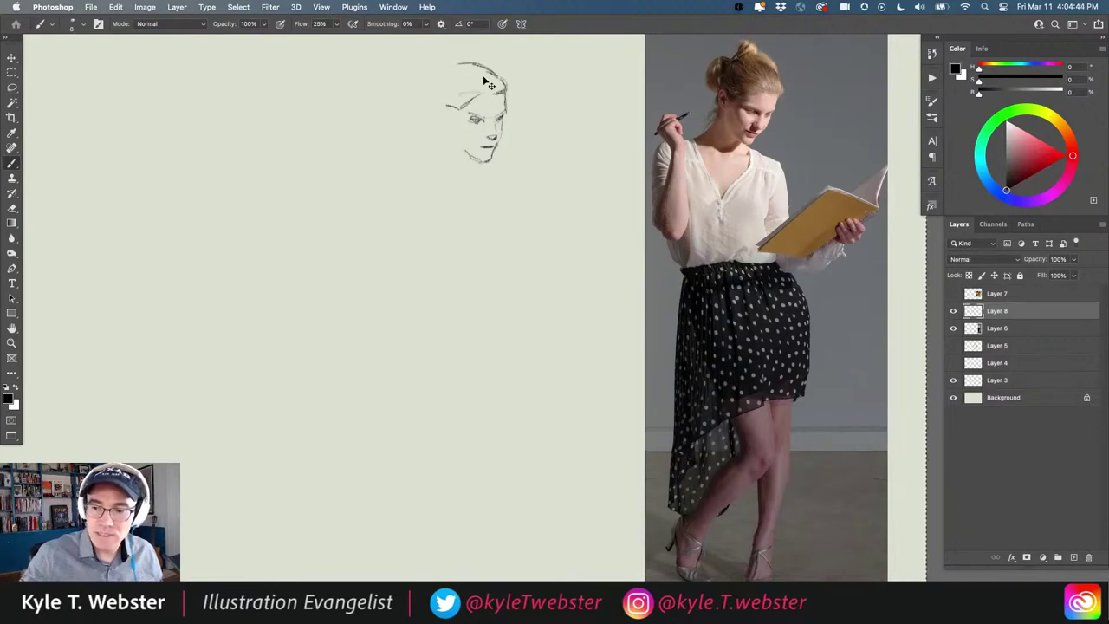
key(BackSpace)
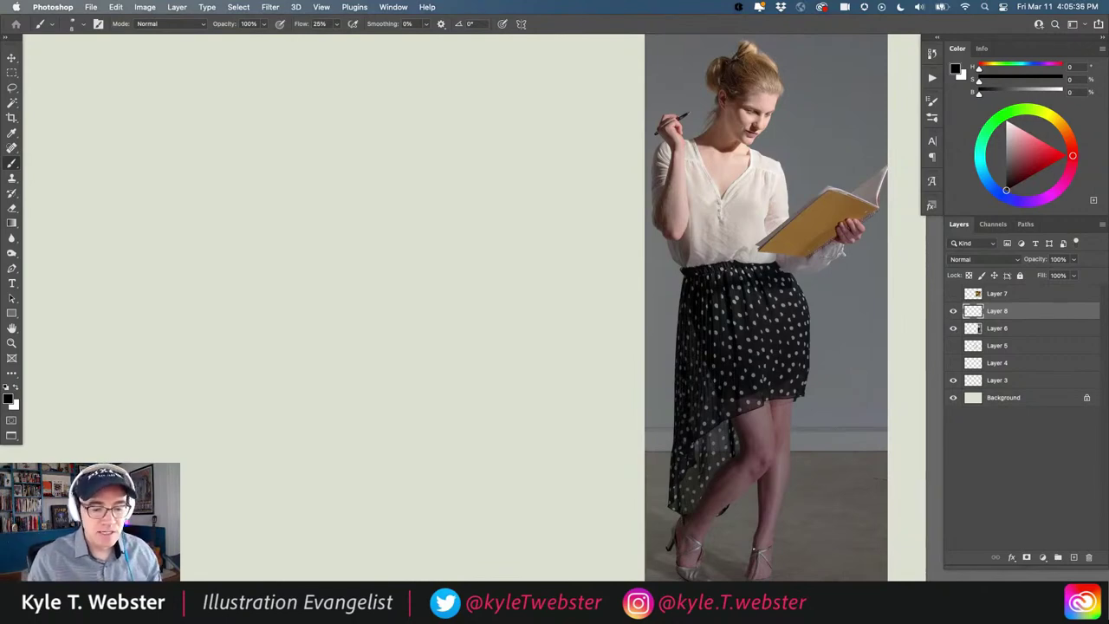
Step: Sketch a tall, narrow upright rectangle beside the photo as the envelope for the standing figure
drag(369, 268, 379, 282)
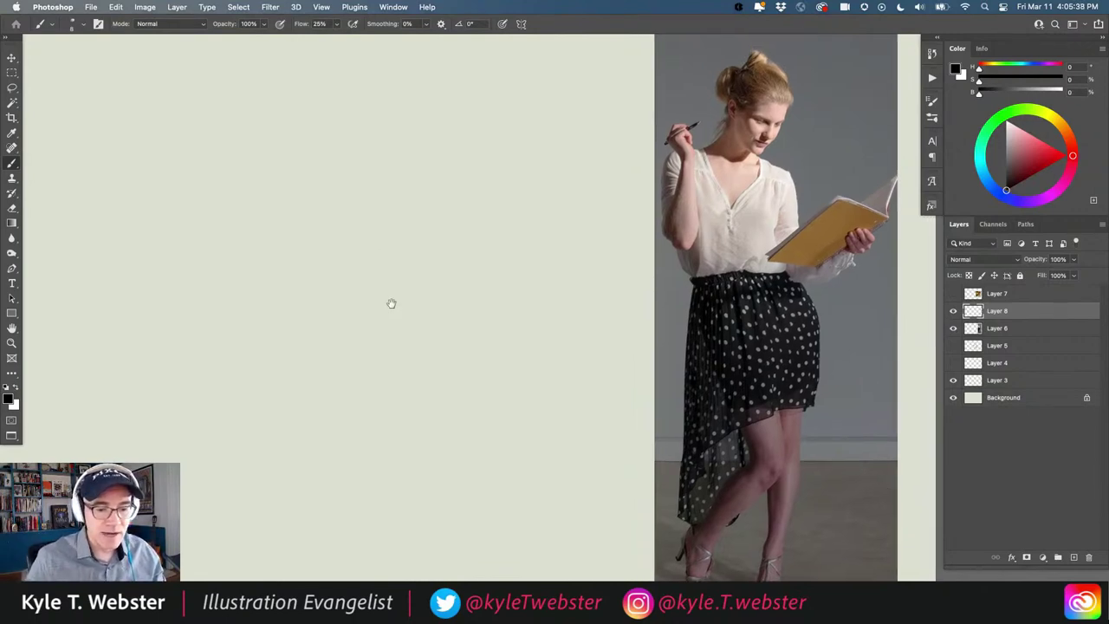
scroll(368, 307, down, 1)
scroll(368, 307, left, 5)
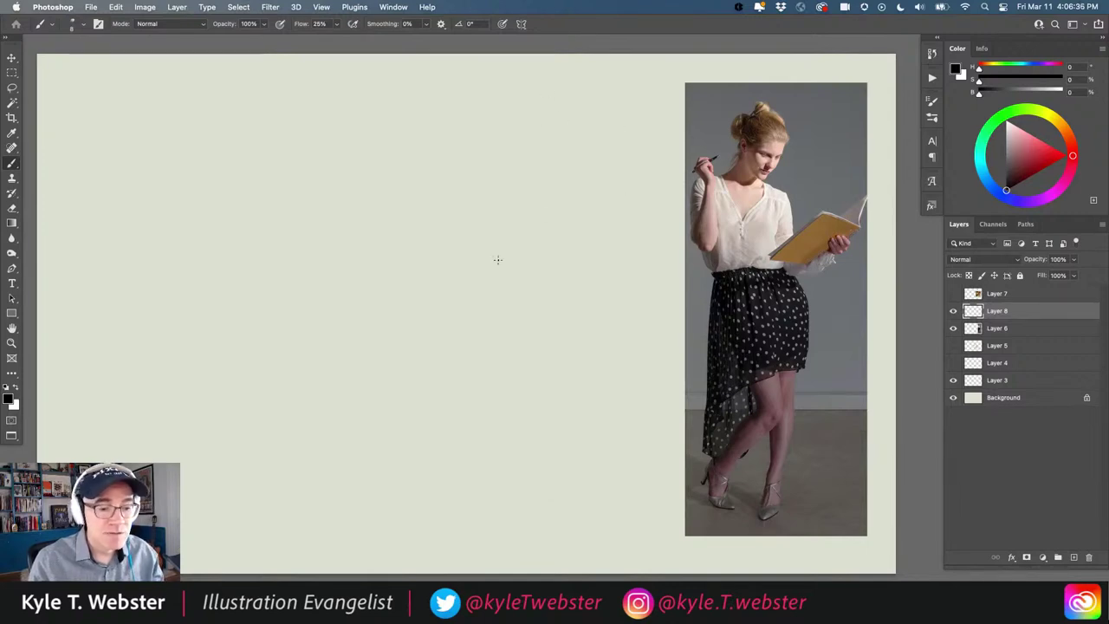
drag(519, 99, 524, 500)
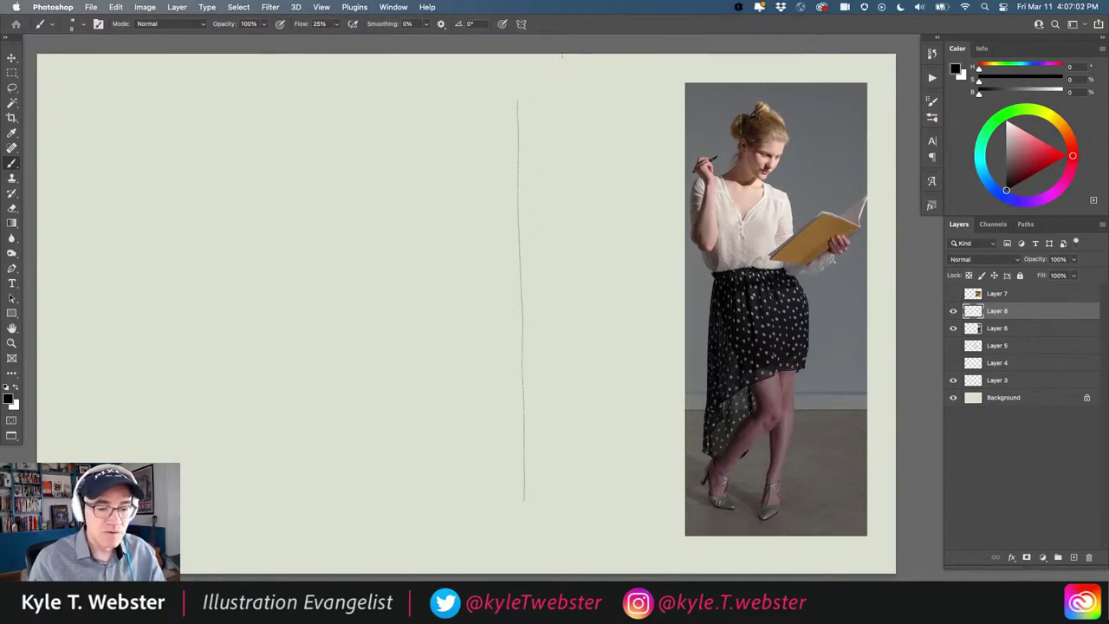
drag(517, 103, 414, 109)
drag(397, 213, 403, 289)
drag(395, 149, 405, 471)
drag(402, 400, 402, 485)
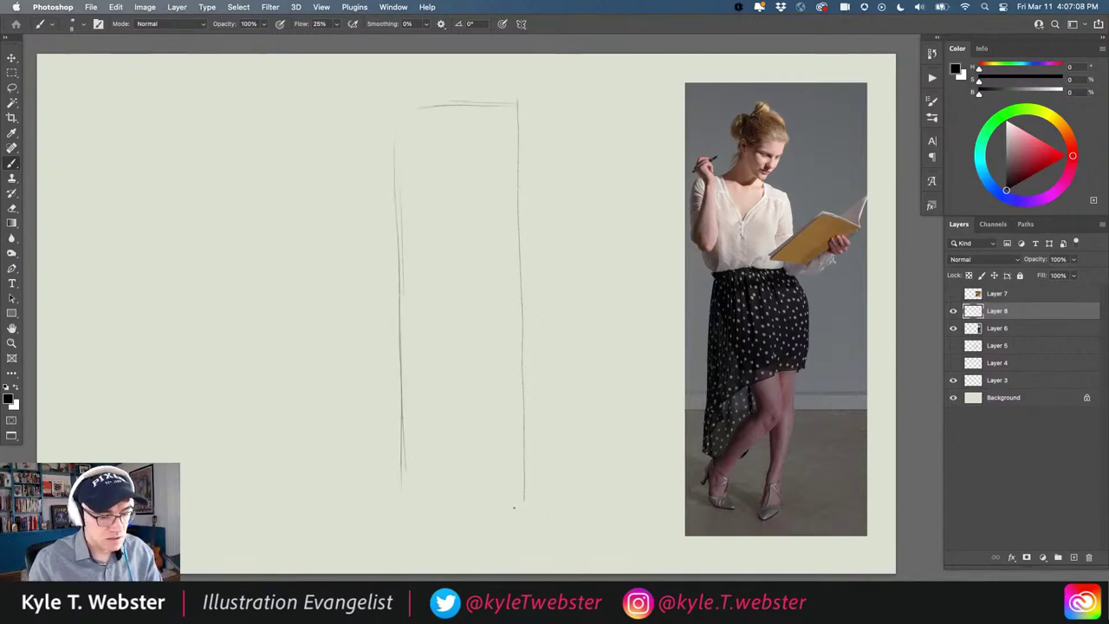
drag(514, 501, 411, 504)
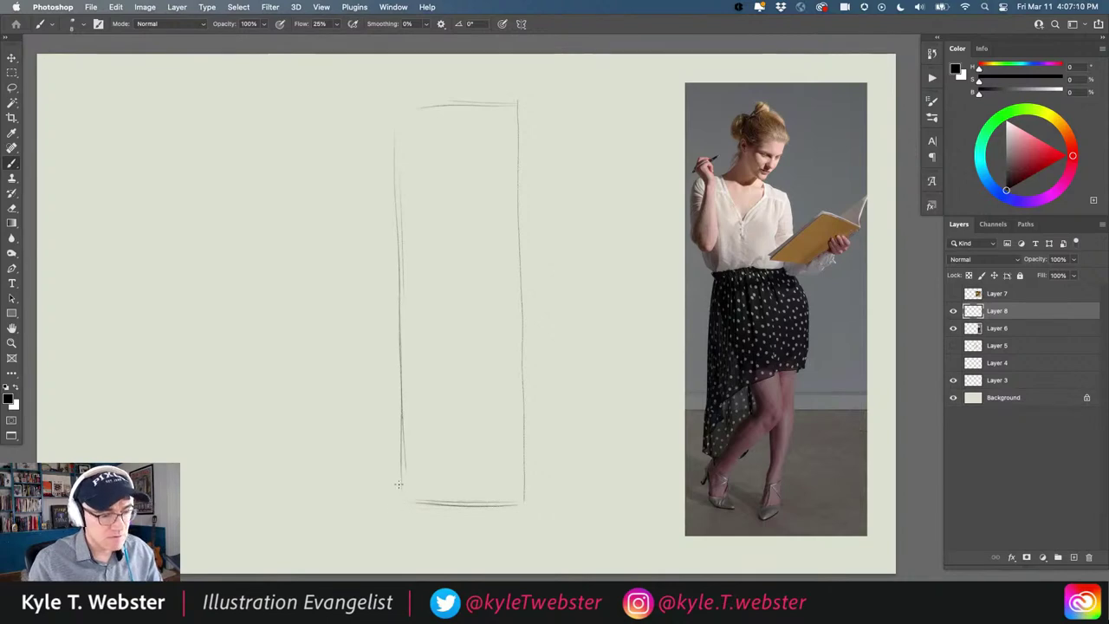
Step: Reinforce the rectangle's long sides and bottom edge with repeated light strokes, adding a fainter line outside its left side
drag(392, 143, 403, 497)
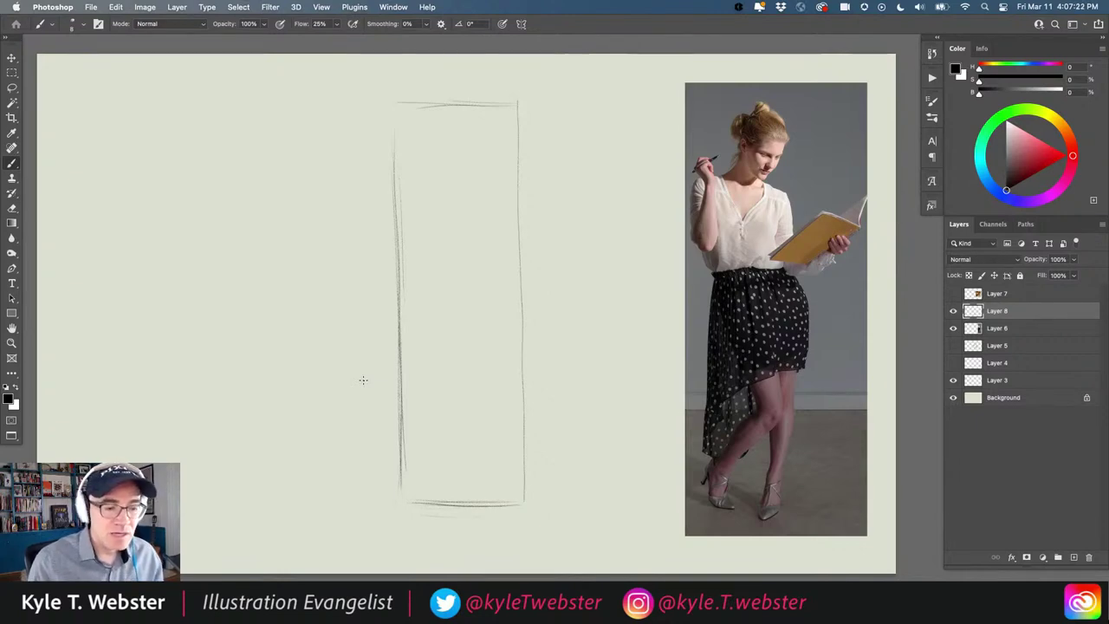
mouse_move(517, 102)
mouse_down()
mouse_move(388, 107)
mouse_move(397, 497)
mouse_move(524, 503)
mouse_up()
drag(455, 510, 399, 510)
drag(389, 425, 376, 165)
drag(518, 133, 526, 344)
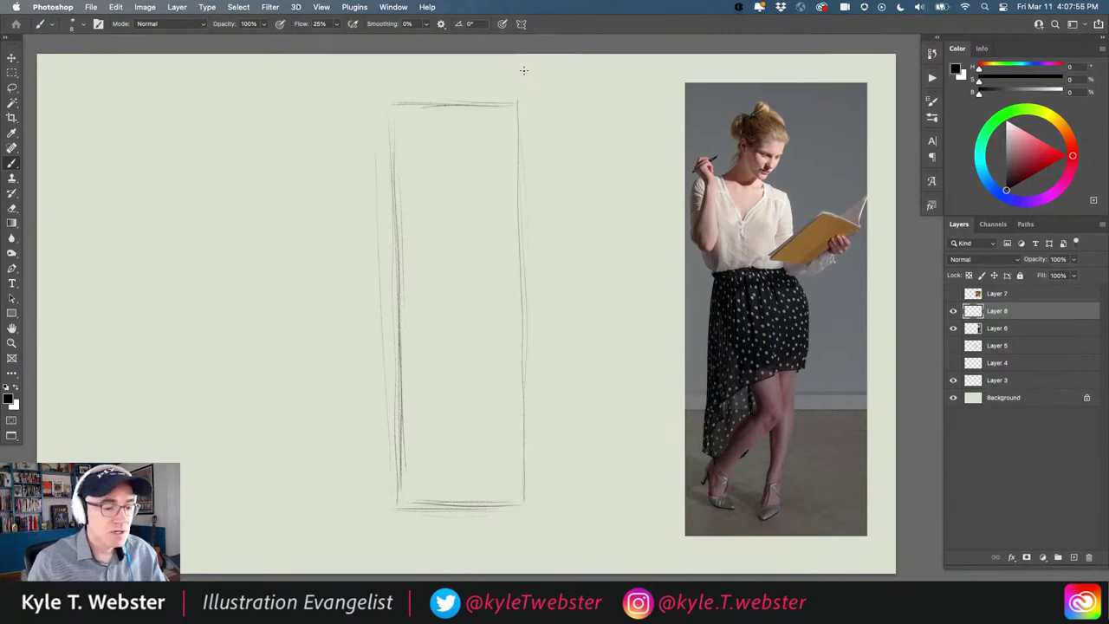
Step: Try dividing the rectangle into four equal parts with three horizontal lines, and undo the division lines
mouse_move(520, 292)
mouse_down()
mouse_move(385, 293)
mouse_move(516, 299)
mouse_move(418, 298)
mouse_up()
drag(475, 202, 499, 202)
drag(428, 201, 412, 202)
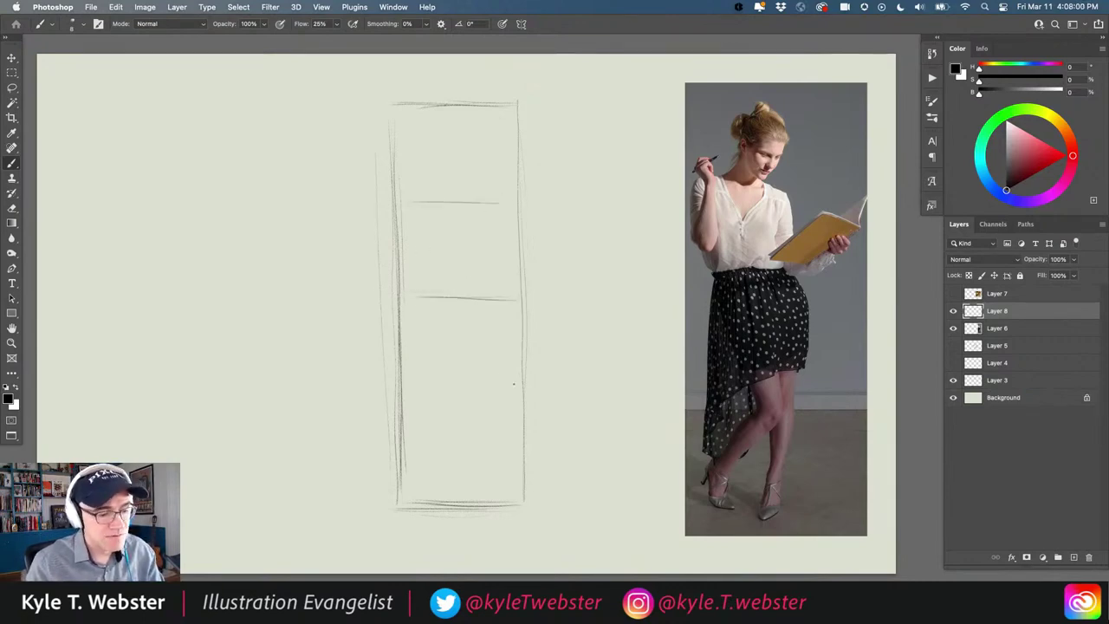
mouse_move(456, 399)
mouse_down()
mouse_move(499, 399)
mouse_move(435, 399)
mouse_up()
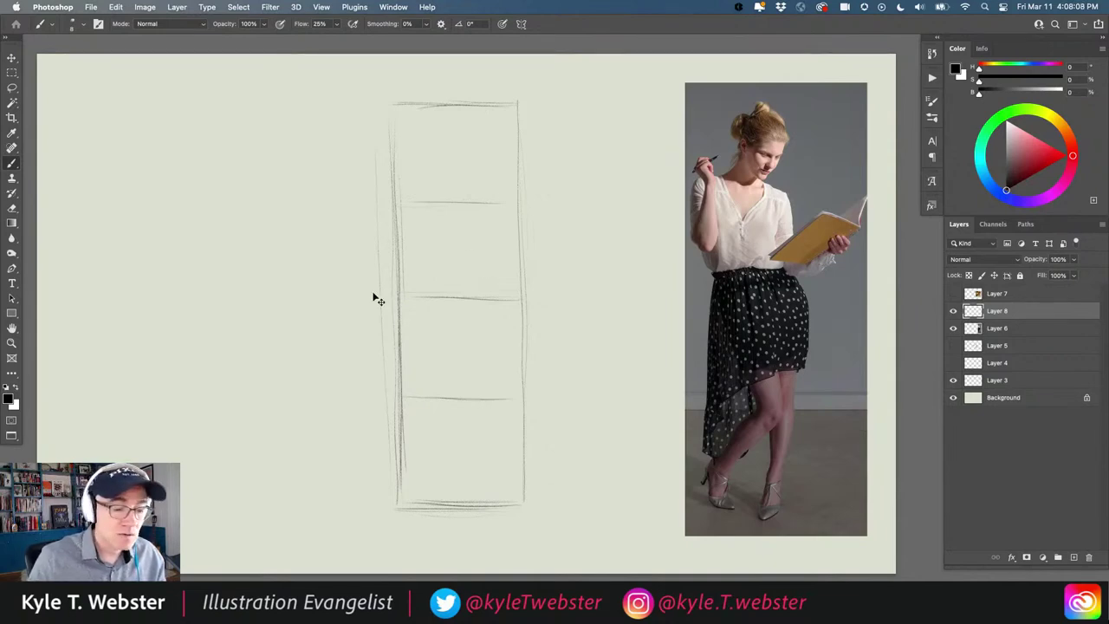
key(super+z)
key(super+z)
key(super+z)
key(super+z)
key(super+z)
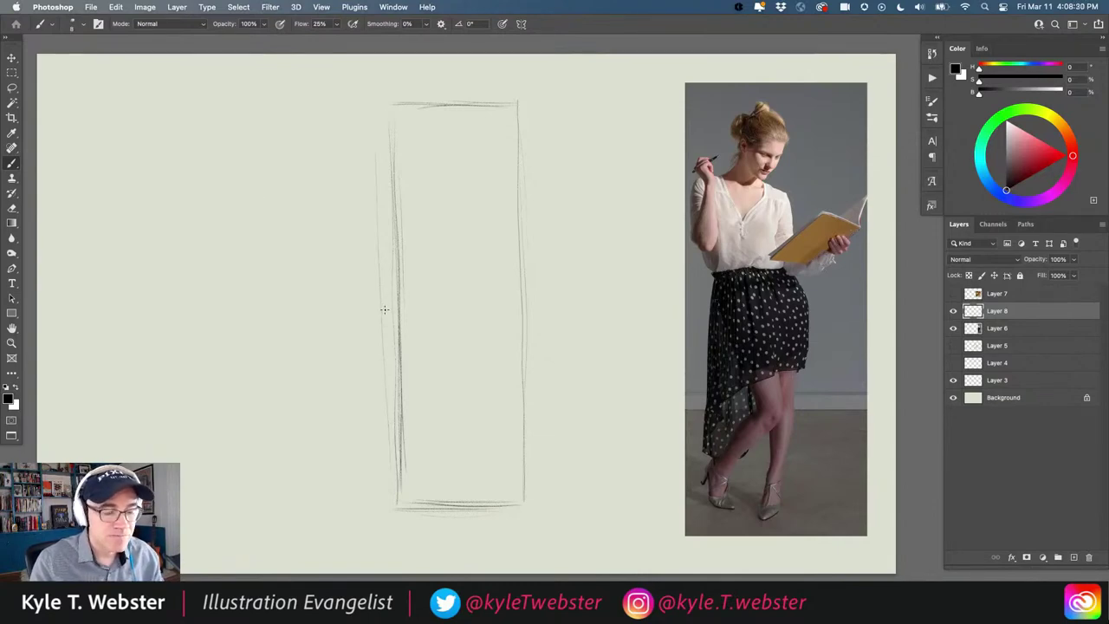
Step: Draw a heavy horizontal midline across the rectangle and a shorter line just above it, with a faint vertical guide alongside
drag(510, 295, 429, 298)
drag(520, 303, 408, 304)
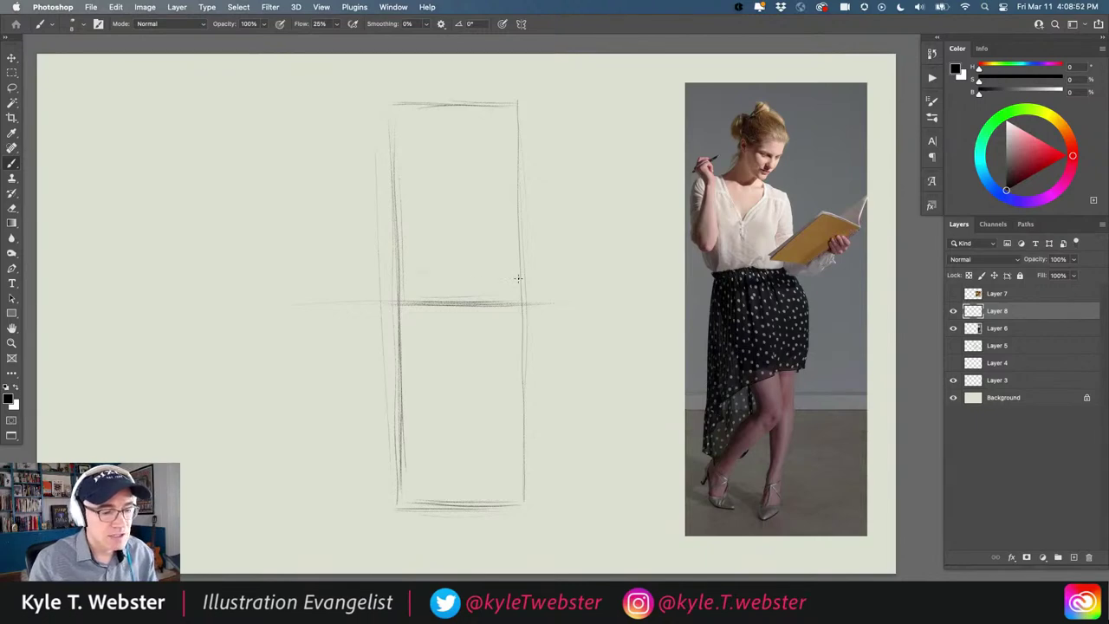
mouse_move(512, 275)
mouse_down()
mouse_move(406, 282)
mouse_move(498, 277)
mouse_up()
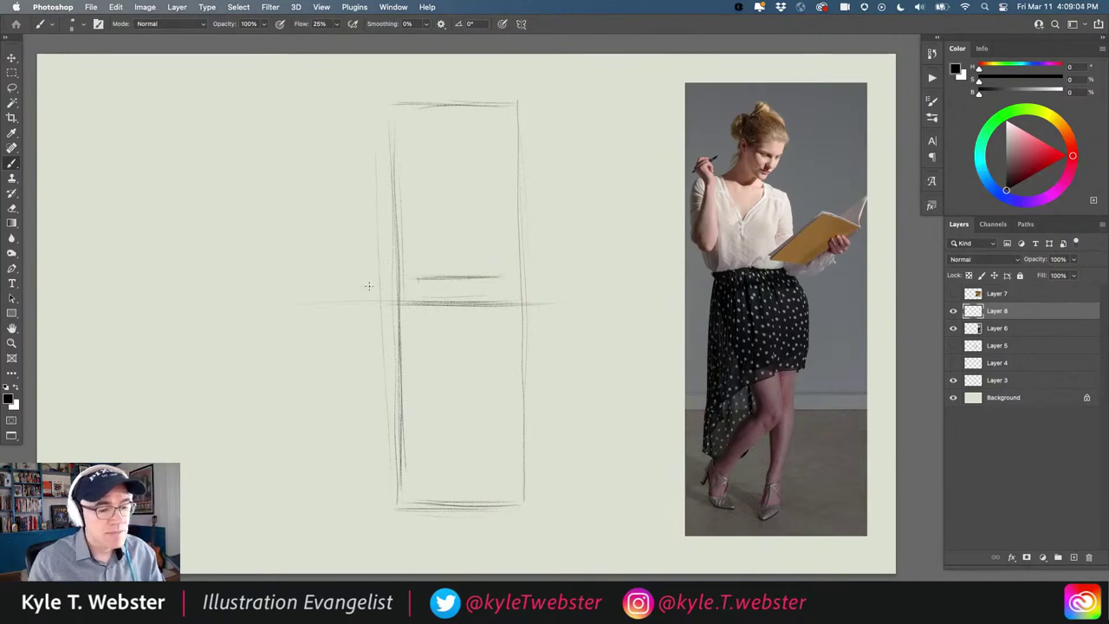
drag(361, 407, 361, 431)
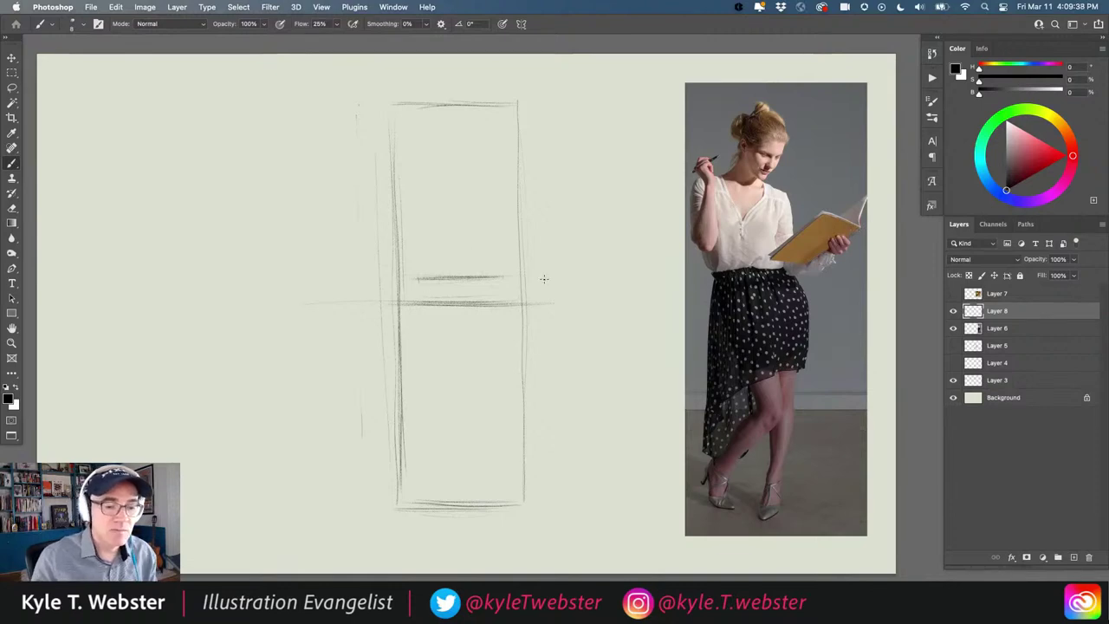
drag(546, 250, 496, 251)
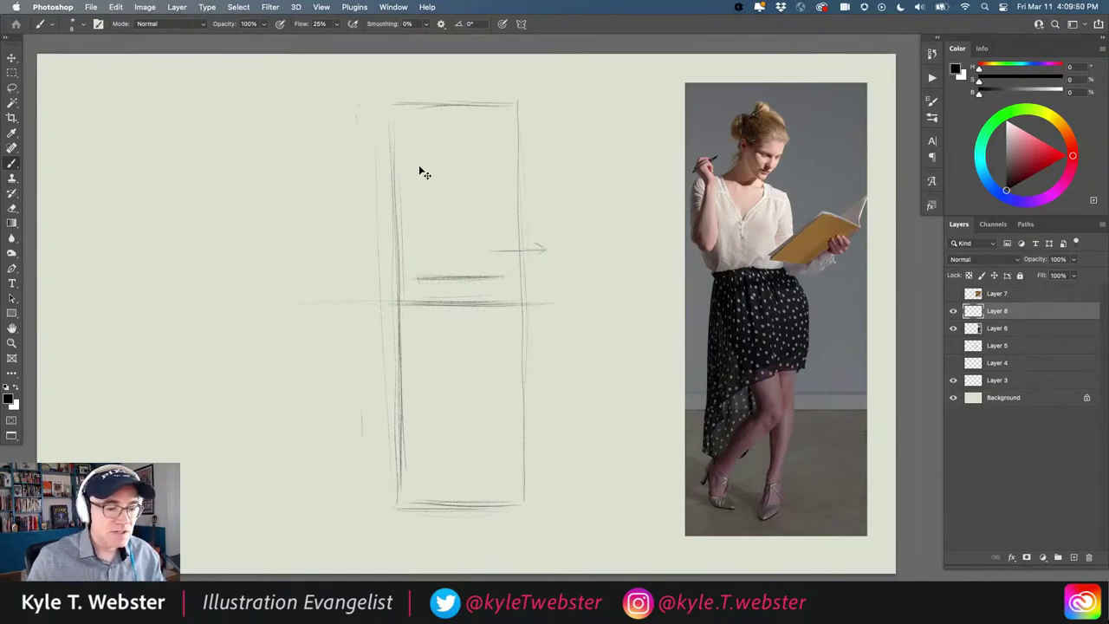
key(super+z)
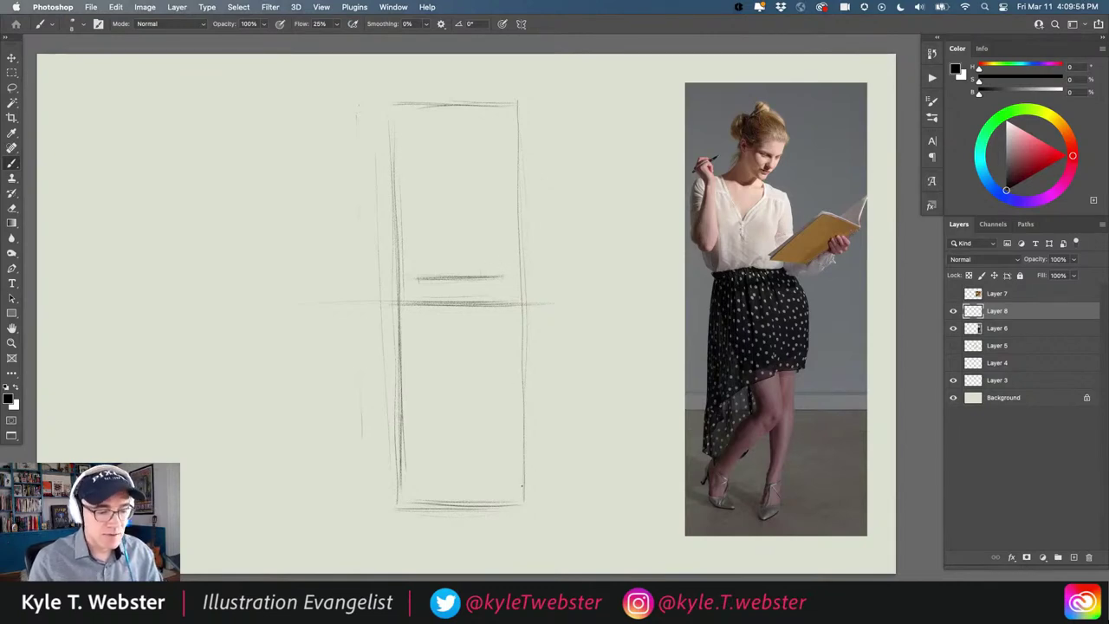
Step: Draw a slanted line from the hip at the rectangle's right side down to the foot, and darken that side above the hip
drag(520, 100, 523, 455)
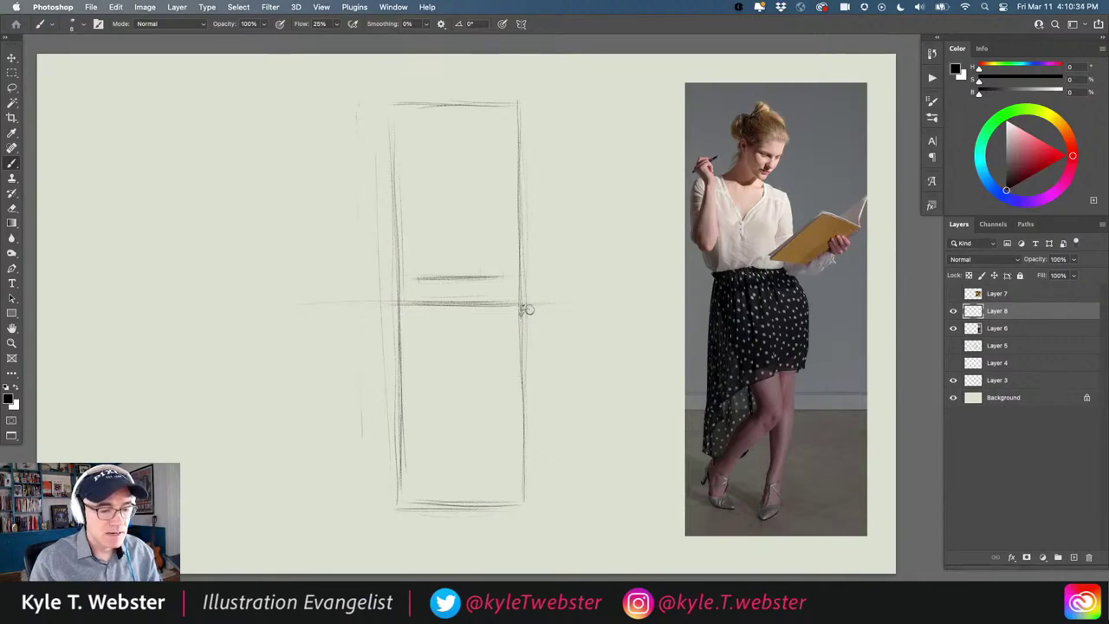
drag(518, 407, 508, 501)
drag(517, 392, 505, 496)
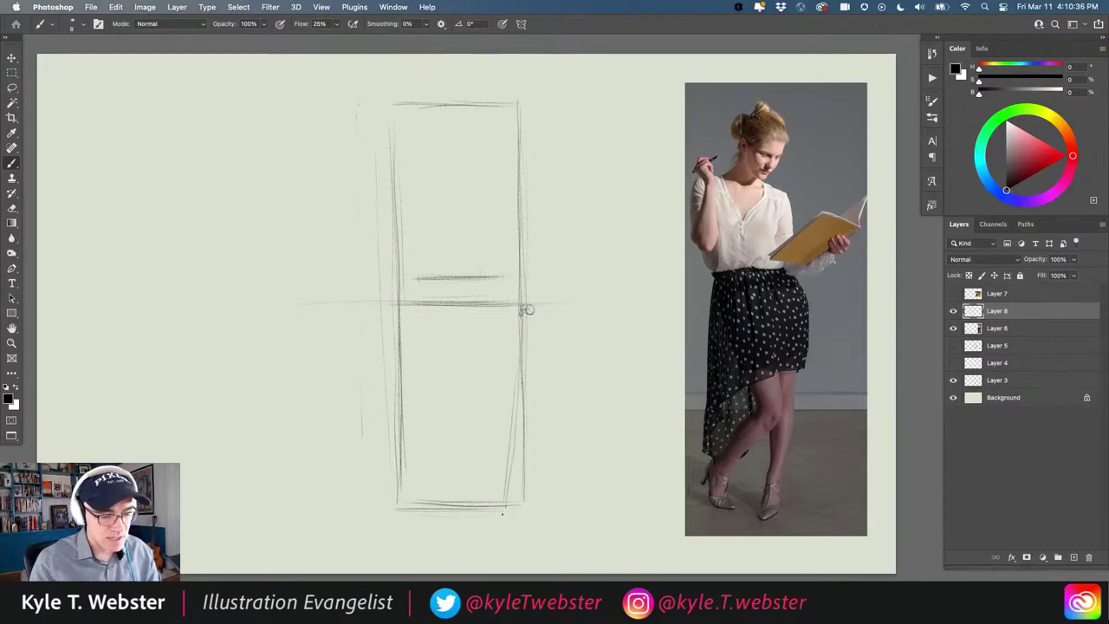
drag(523, 364, 505, 507)
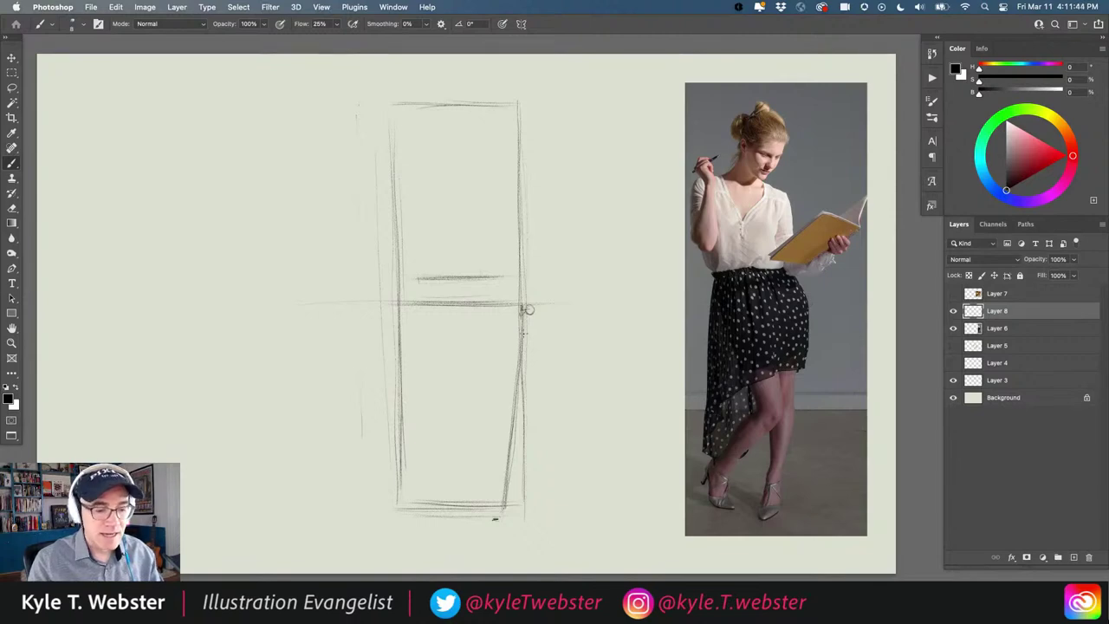
drag(520, 102, 522, 305)
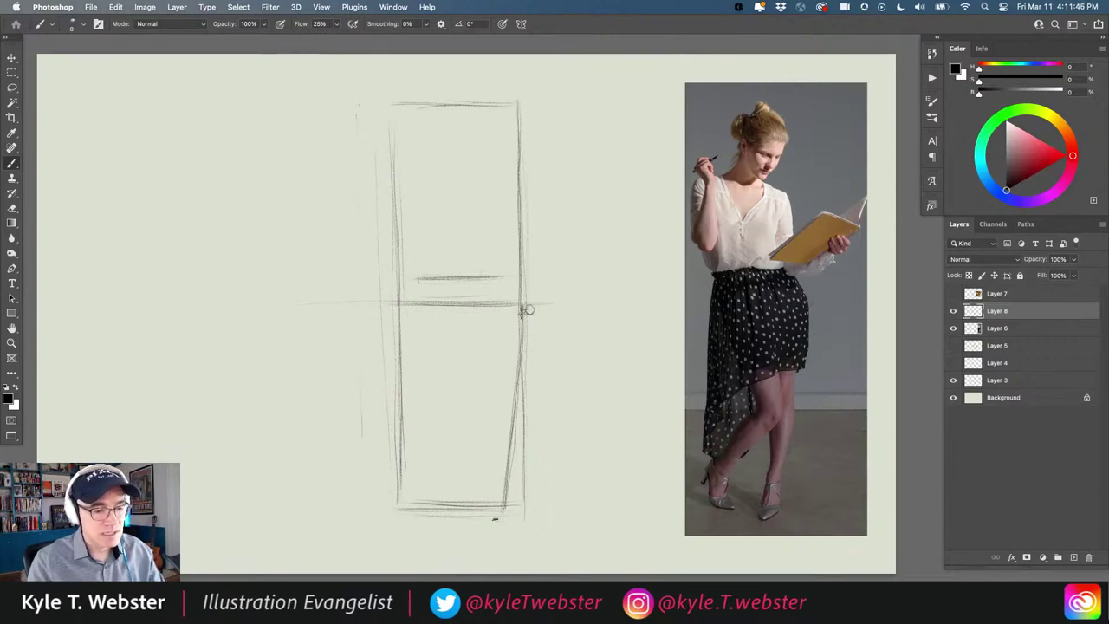
drag(518, 111, 523, 305)
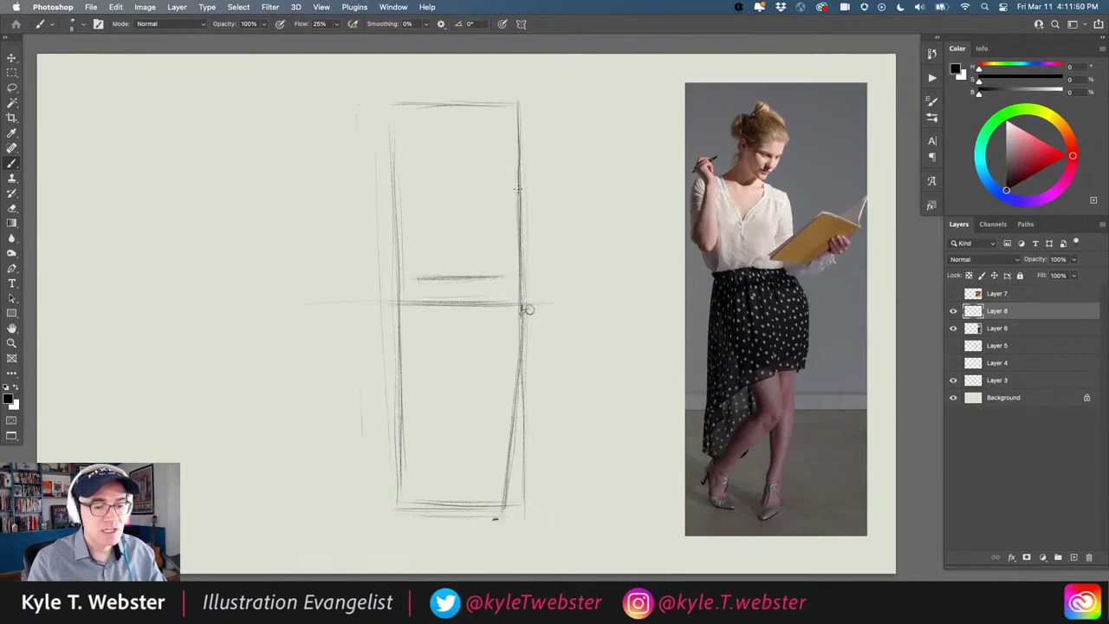
Step: Mark the quarter heights with light horizontal lines above and below the midline, and darken the rectangle's top edge
drag(508, 187, 500, 191)
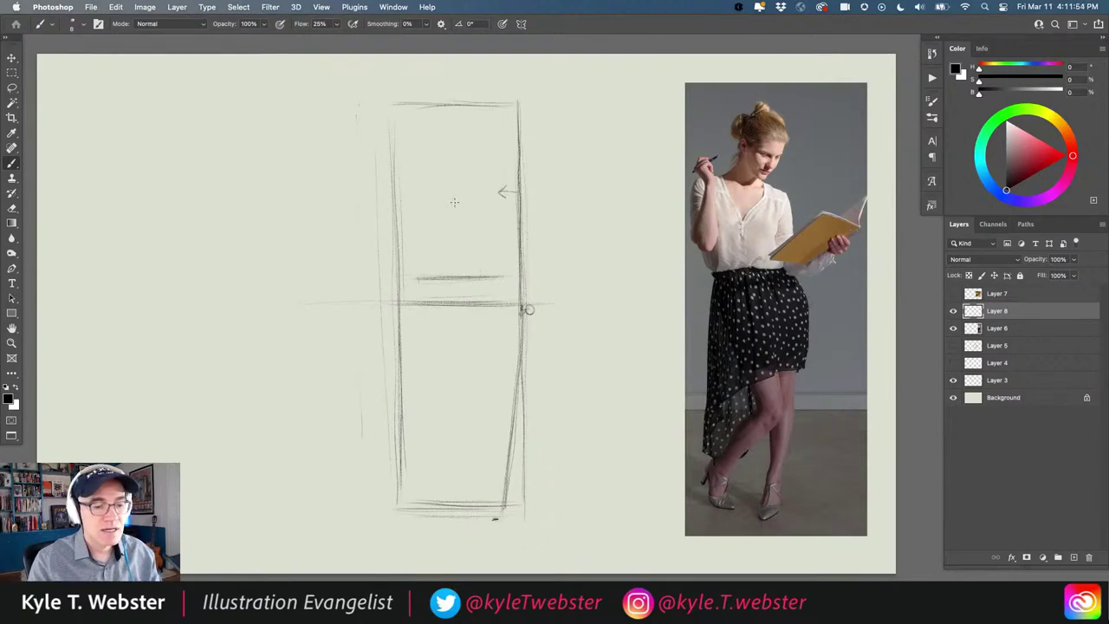
key(super+z)
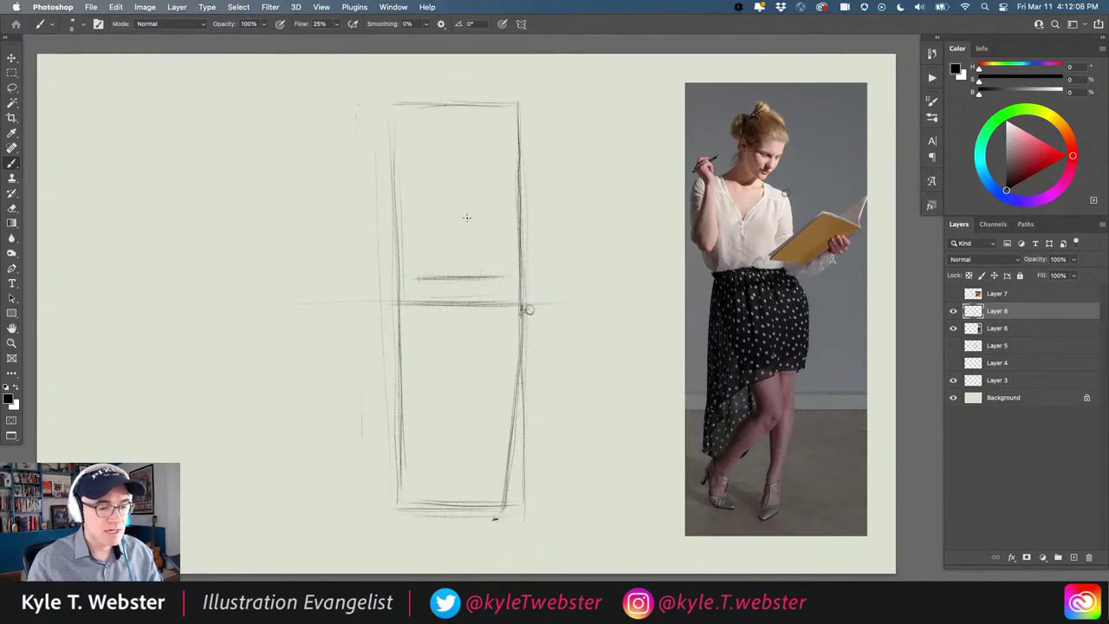
mouse_move(522, 206)
mouse_down()
mouse_move(390, 205)
mouse_move(507, 203)
mouse_up()
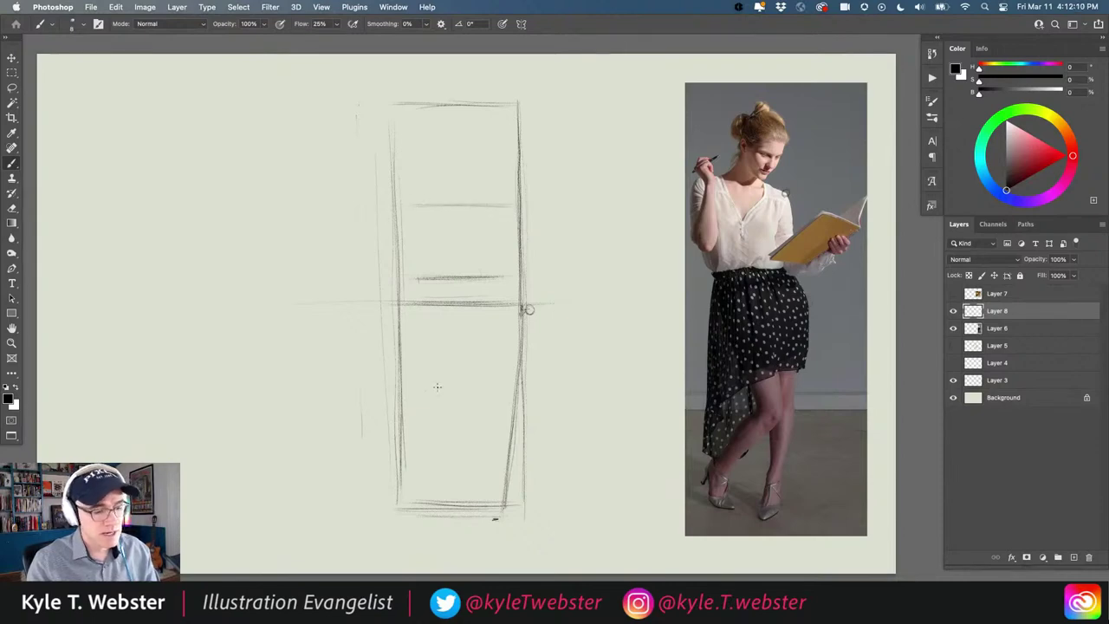
mouse_move(409, 407)
mouse_down()
mouse_move(499, 410)
mouse_move(444, 408)
mouse_up()
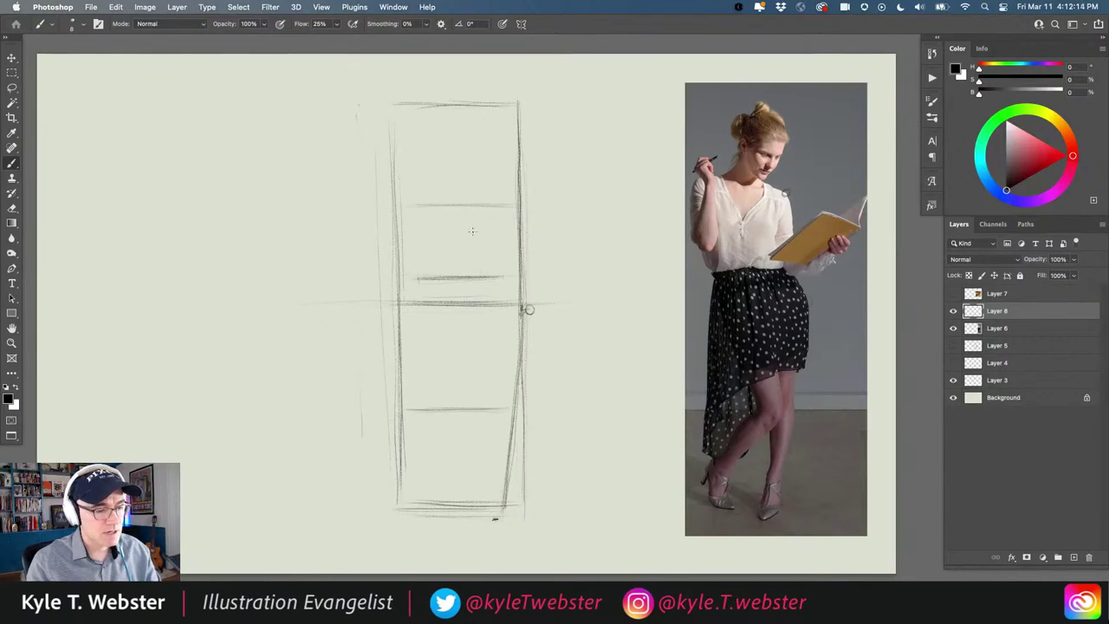
drag(407, 206, 502, 207)
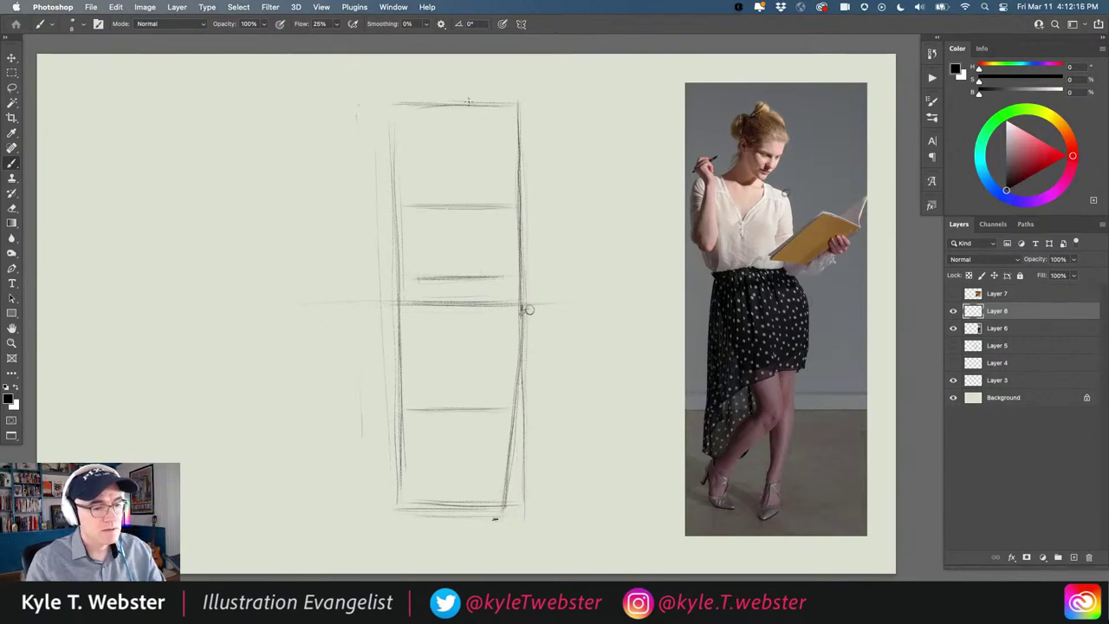
drag(473, 102, 426, 102)
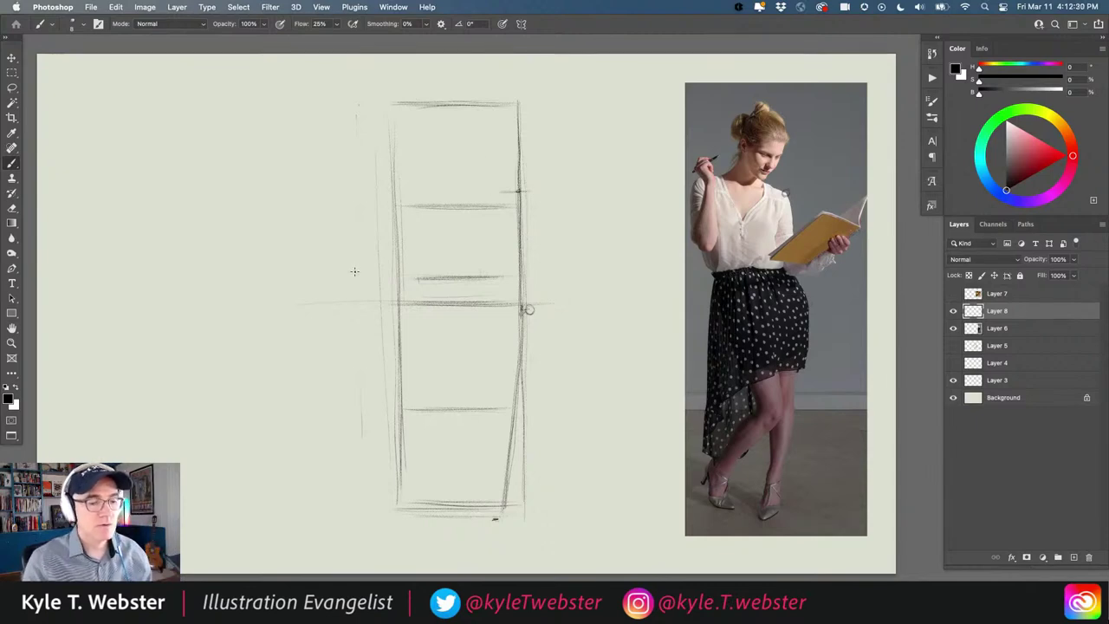
Step: Draw a horizontal shoulder-height guide, with slanted lines from its shoulder point down to the hip and across to the opposite shoulder
drag(520, 191, 382, 189)
drag(509, 192, 414, 191)
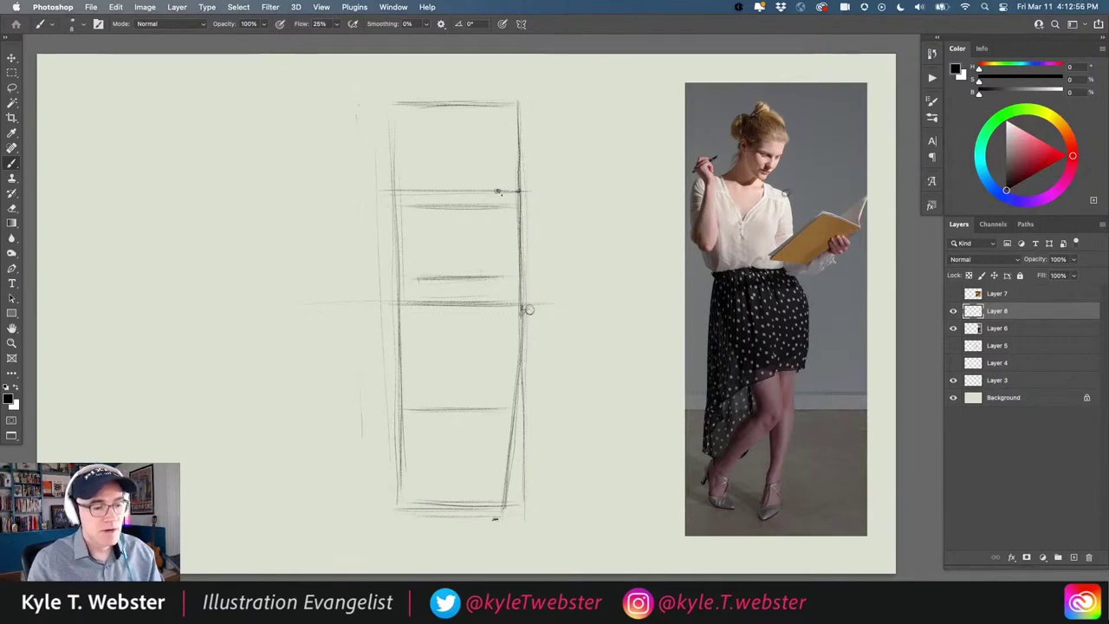
drag(501, 191, 523, 305)
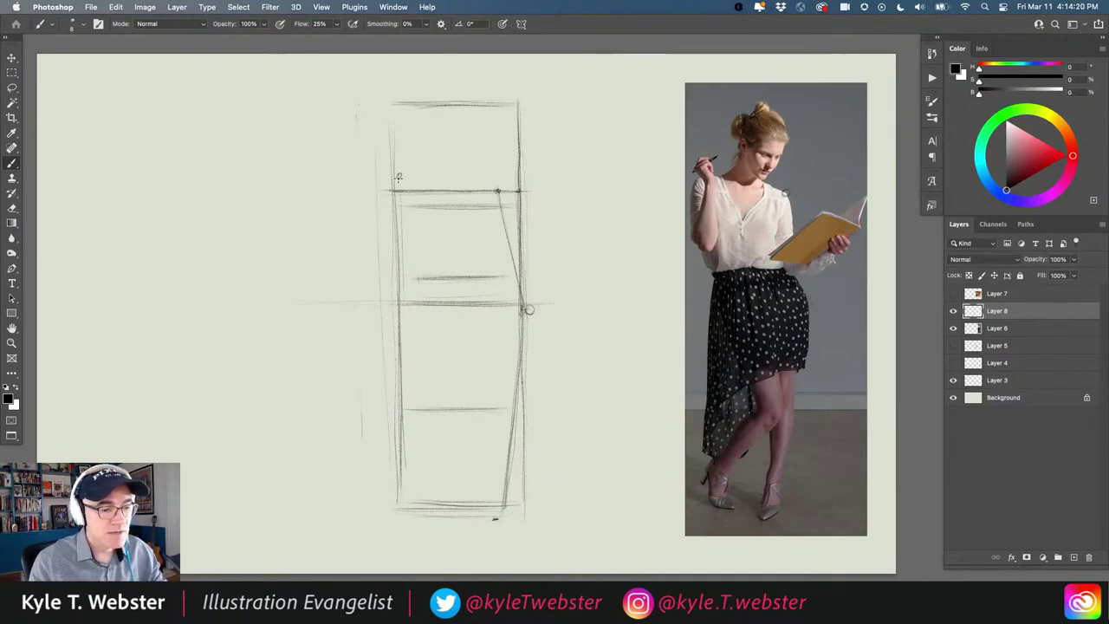
drag(399, 176, 473, 185)
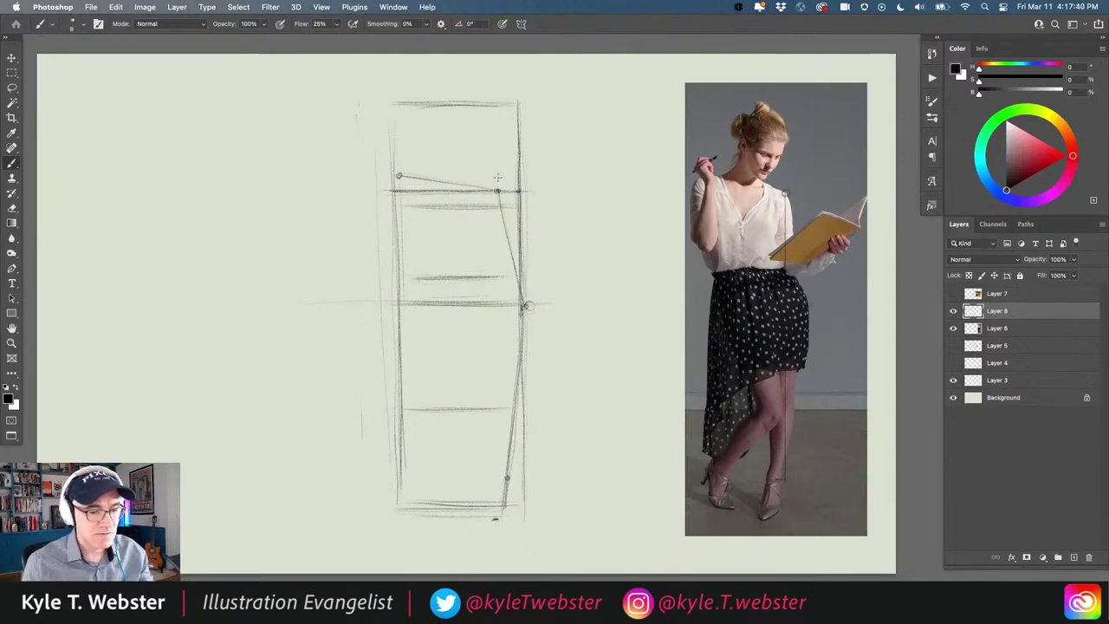
Step: Draw a light vertical plumb line through the shoulder point up to the darkened top edge, and redraw the hip-to-foot line further inward
drag(498, 193, 497, 457)
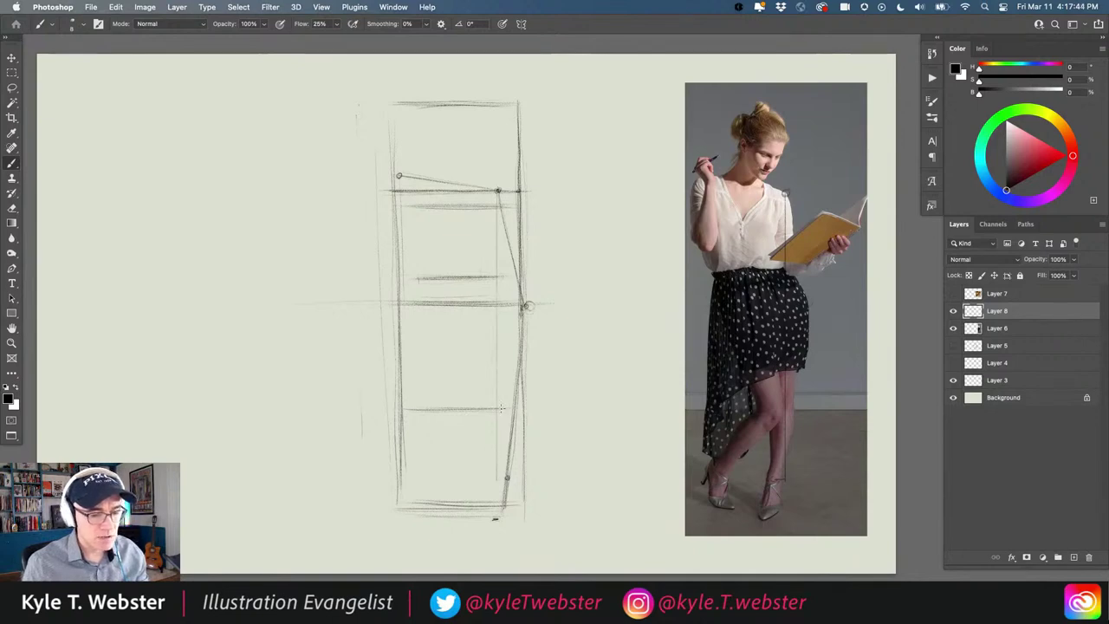
drag(524, 307, 492, 497)
mouse_move(523, 319)
mouse_down()
mouse_move(494, 518)
mouse_move(493, 477)
mouse_up()
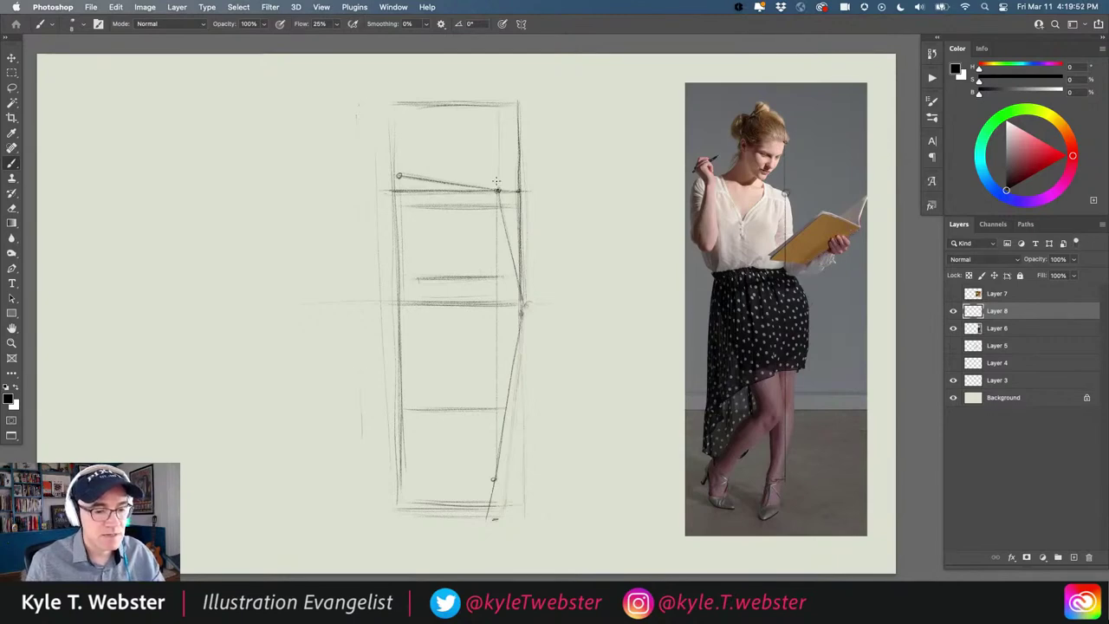
drag(496, 187, 496, 104)
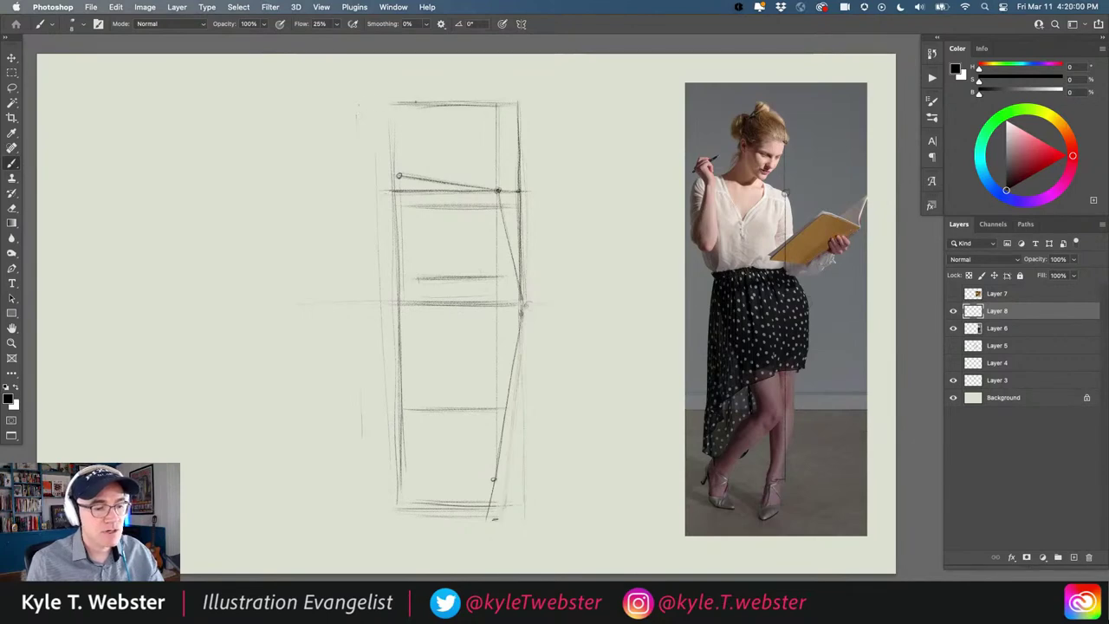
drag(519, 103, 395, 103)
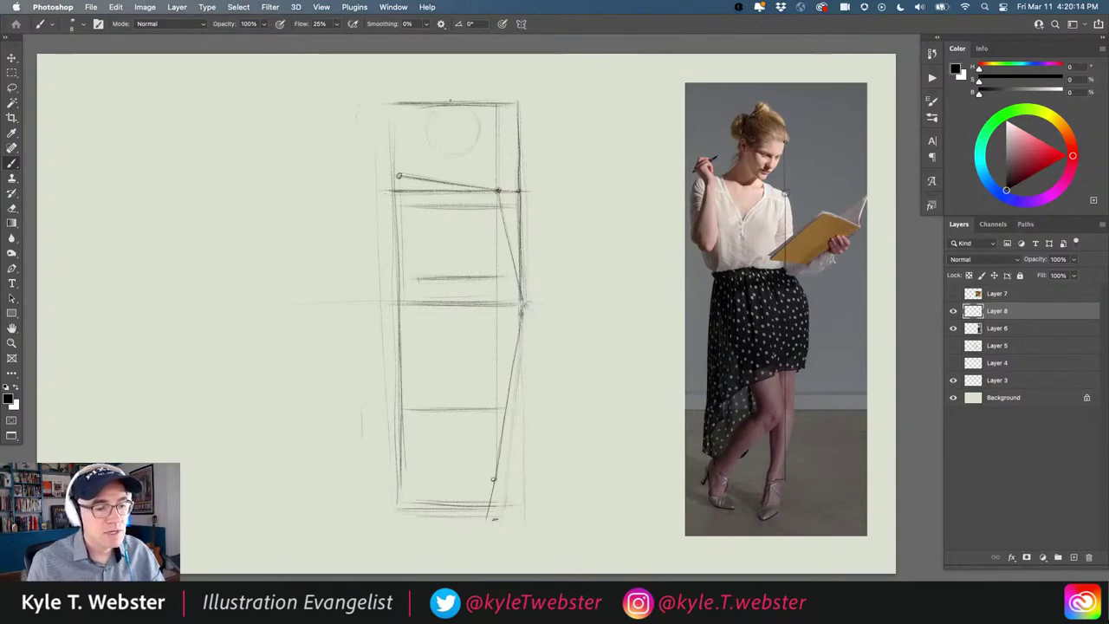
Step: Try sketching a round head with a tapering jaw just below the rectangle's top edge, and undo it
drag(462, 168, 478, 139)
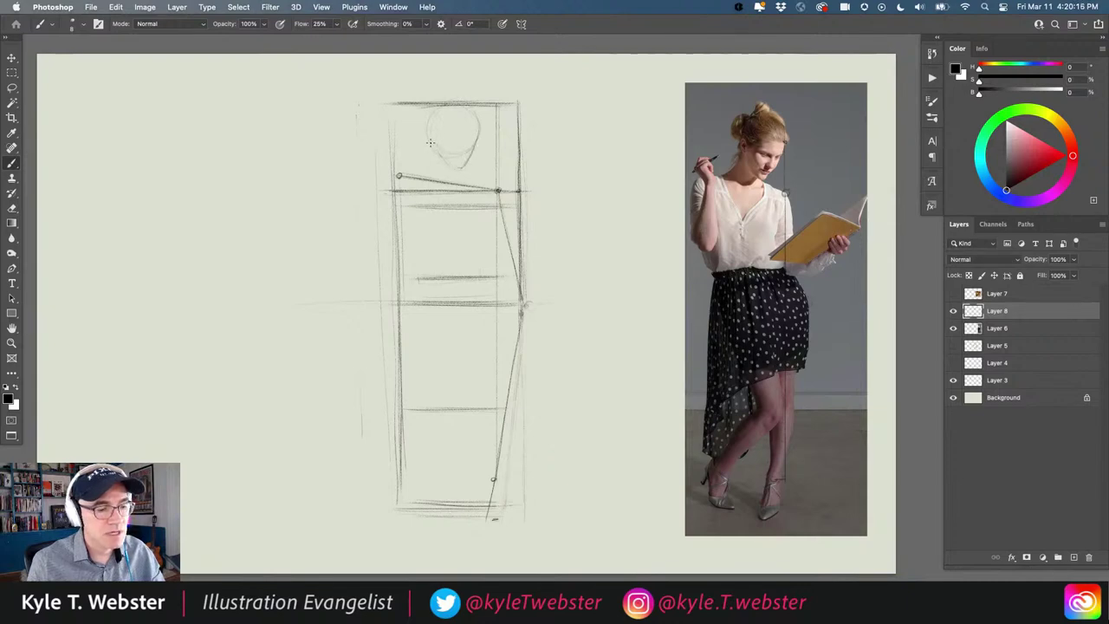
key(ctrl+z)
key(ctrl+z)
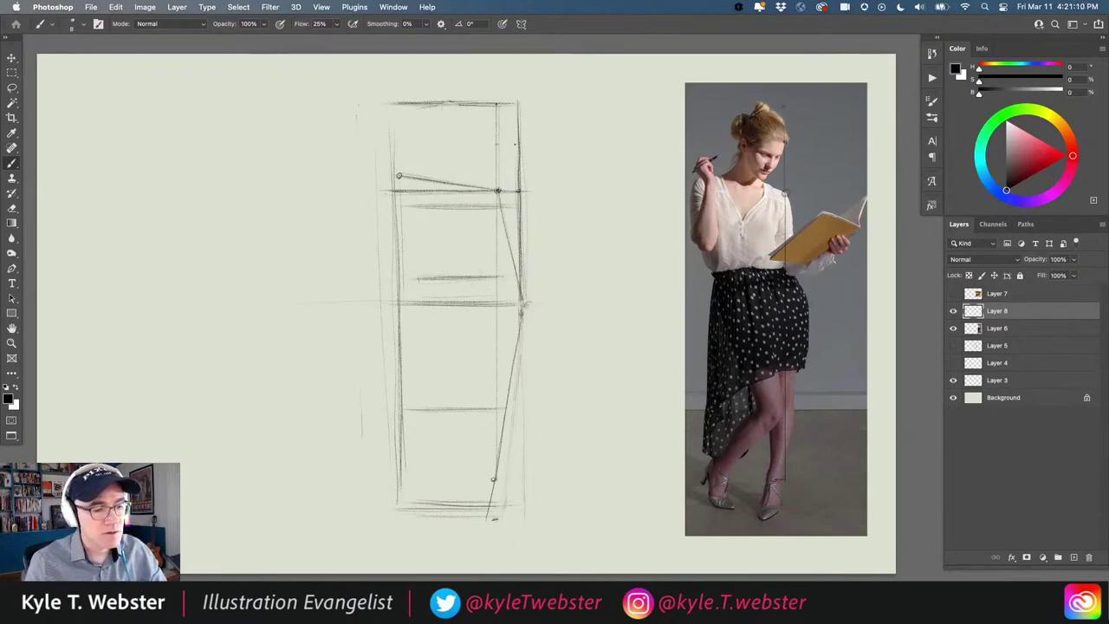
Step: Mark the face height and draw angled lines from the hair bun to the forehead and raised hand, with a short neck curve
mouse_move(498, 144)
mouse_down()
mouse_move(518, 143)
mouse_move(497, 144)
mouse_up()
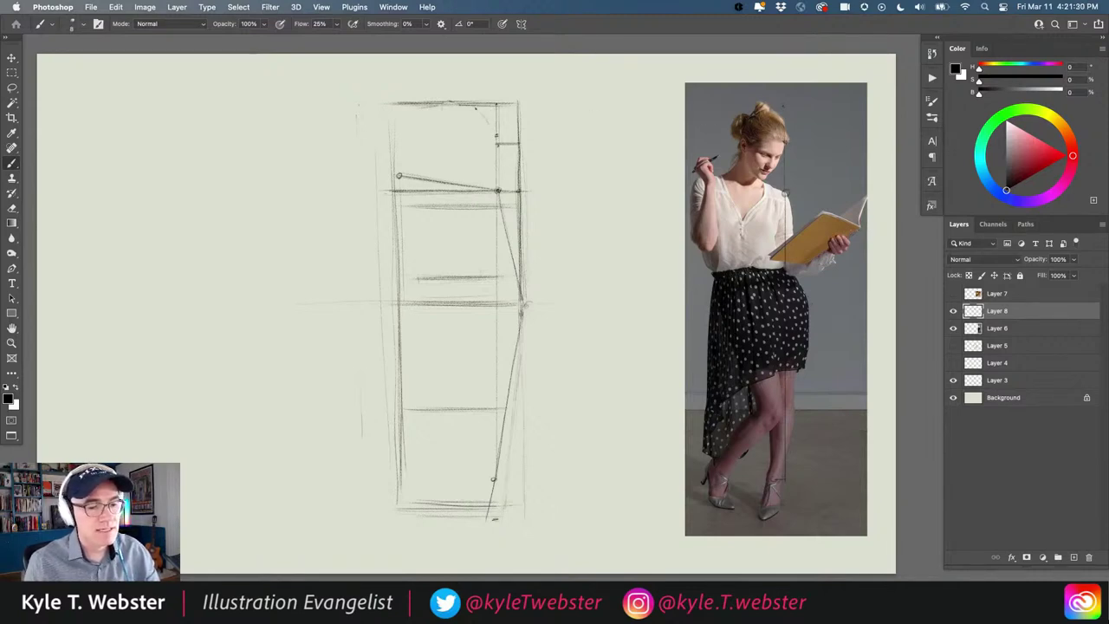
drag(472, 104, 496, 135)
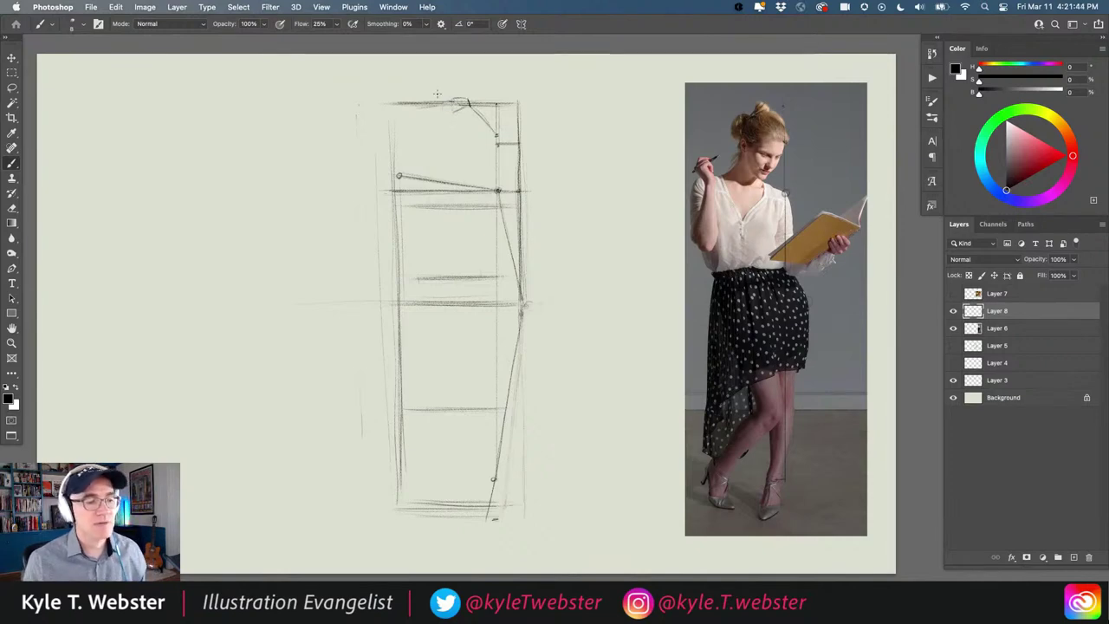
drag(466, 105, 442, 121)
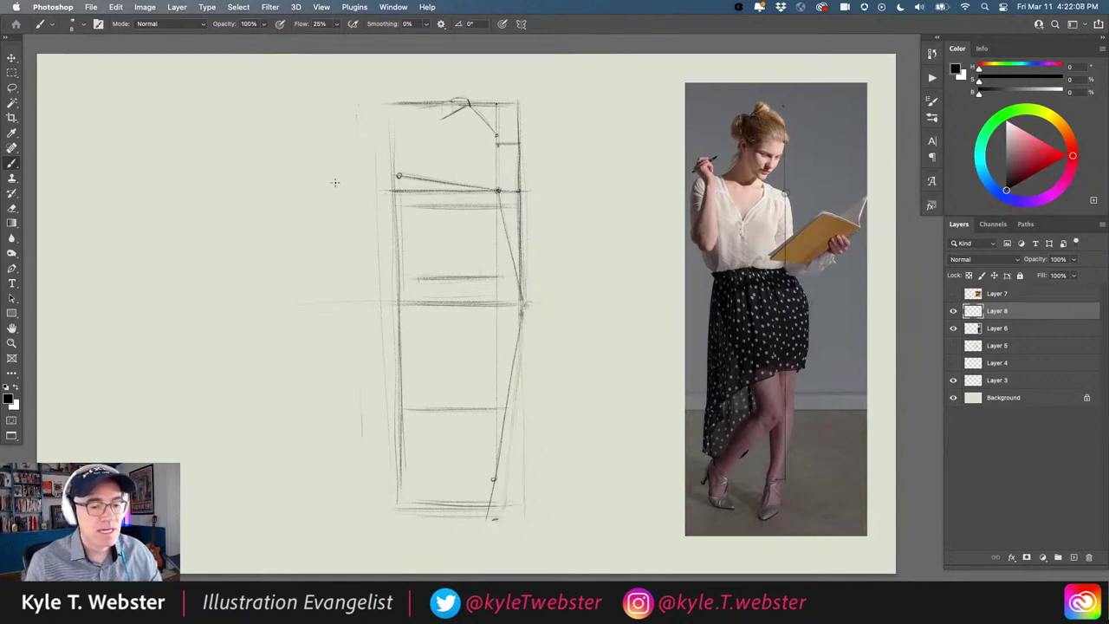
drag(445, 114, 466, 104)
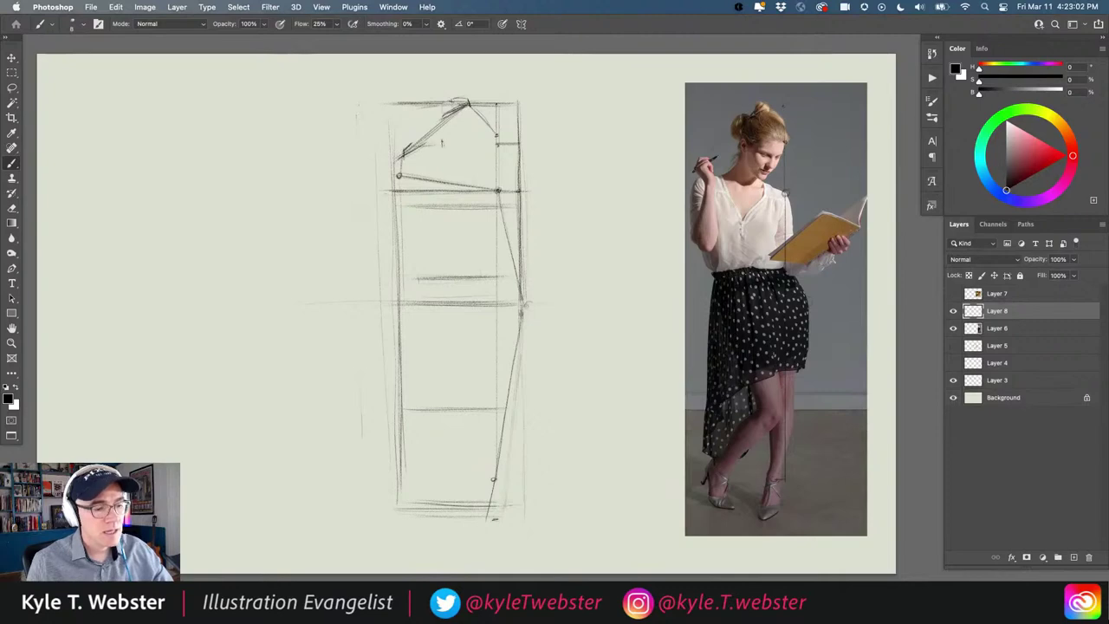
drag(434, 167, 443, 134)
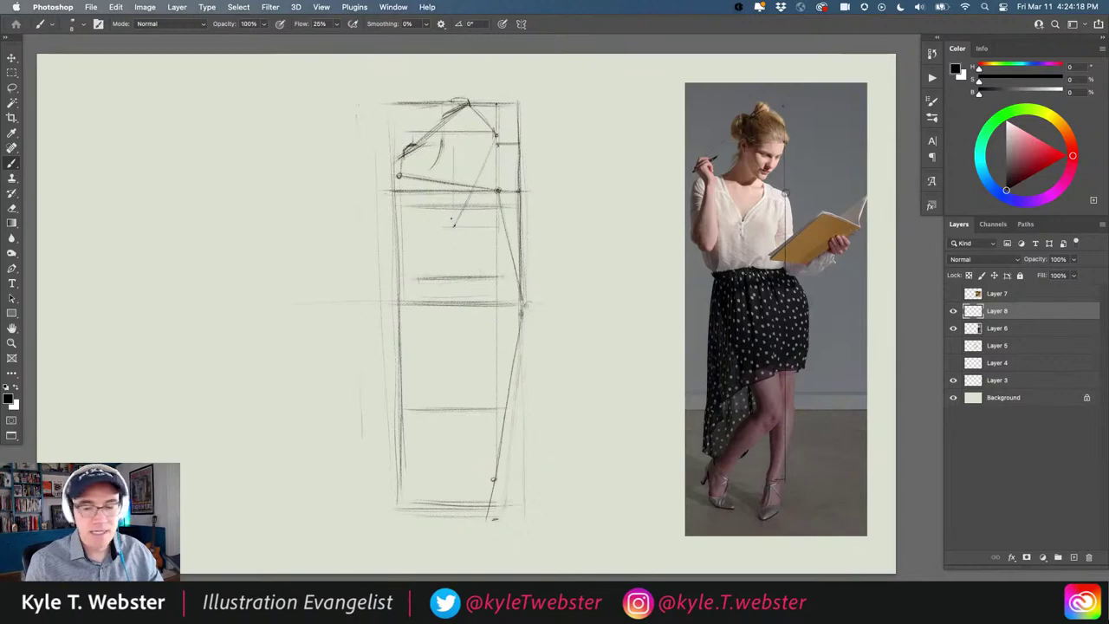
Step: Draw a narrow triangle linking the forehead, ear and neckline, with horizontal guides at brow and chin height
drag(452, 227, 451, 152)
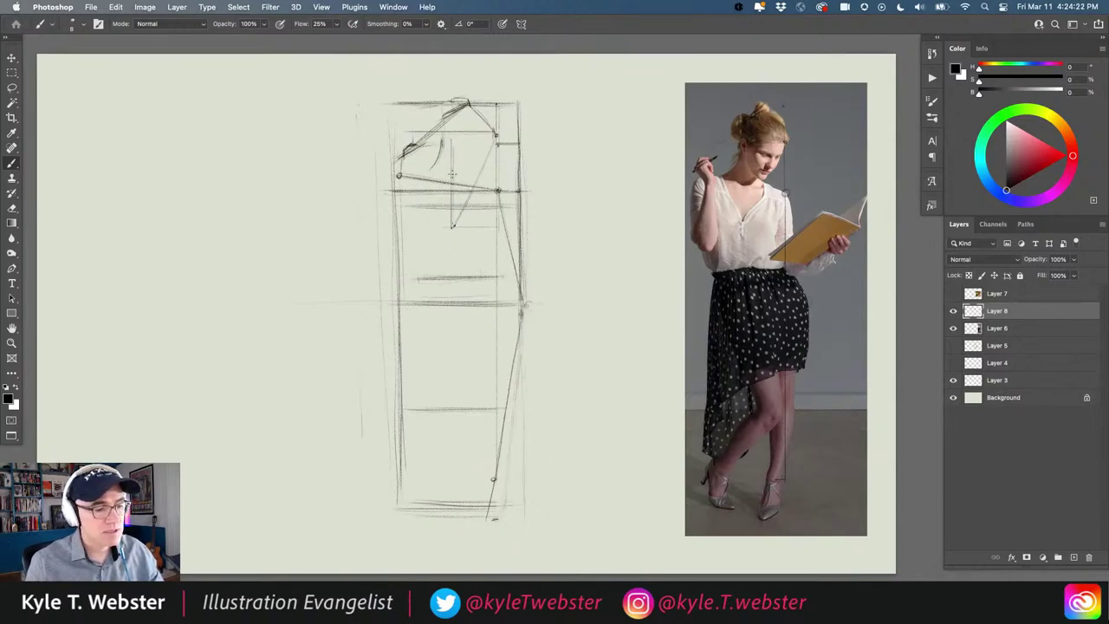
drag(454, 223, 477, 180)
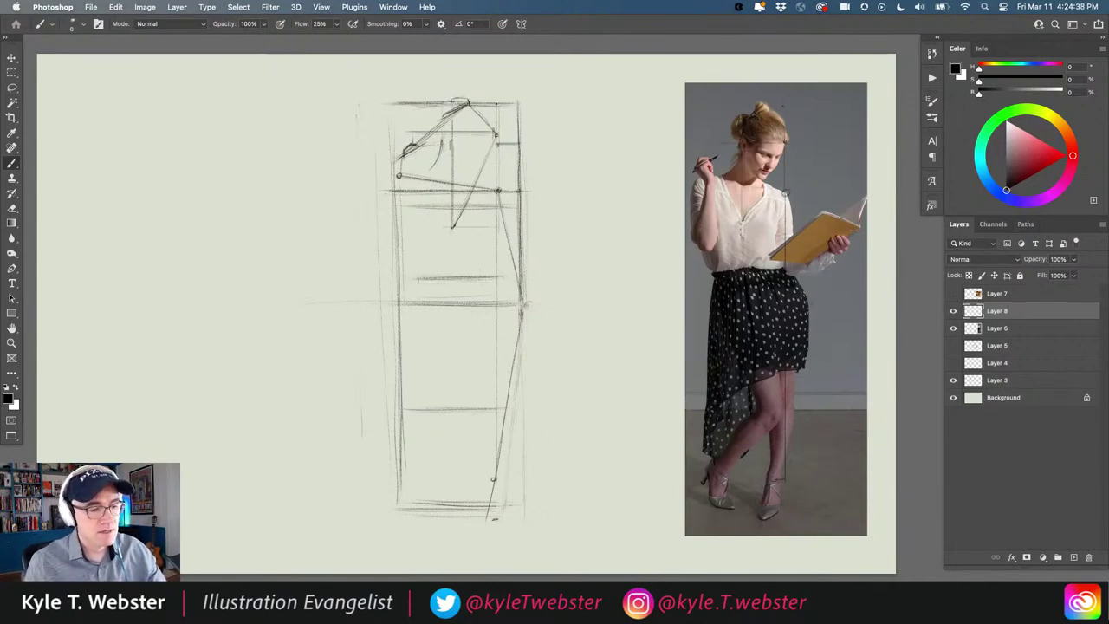
drag(494, 135, 420, 133)
drag(496, 135, 451, 137)
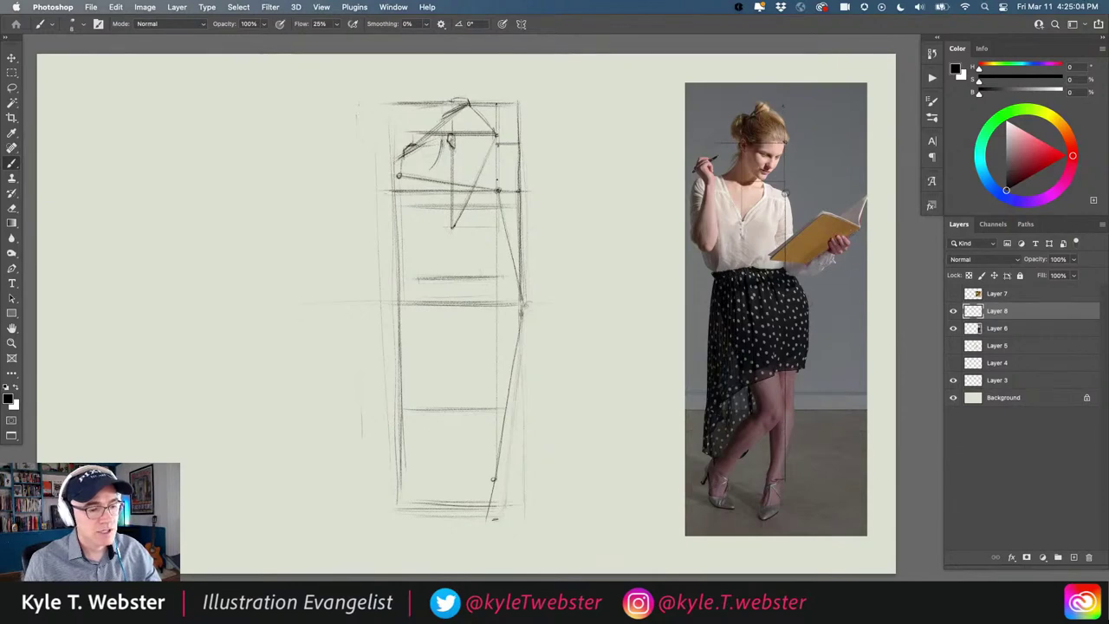
drag(497, 178, 442, 180)
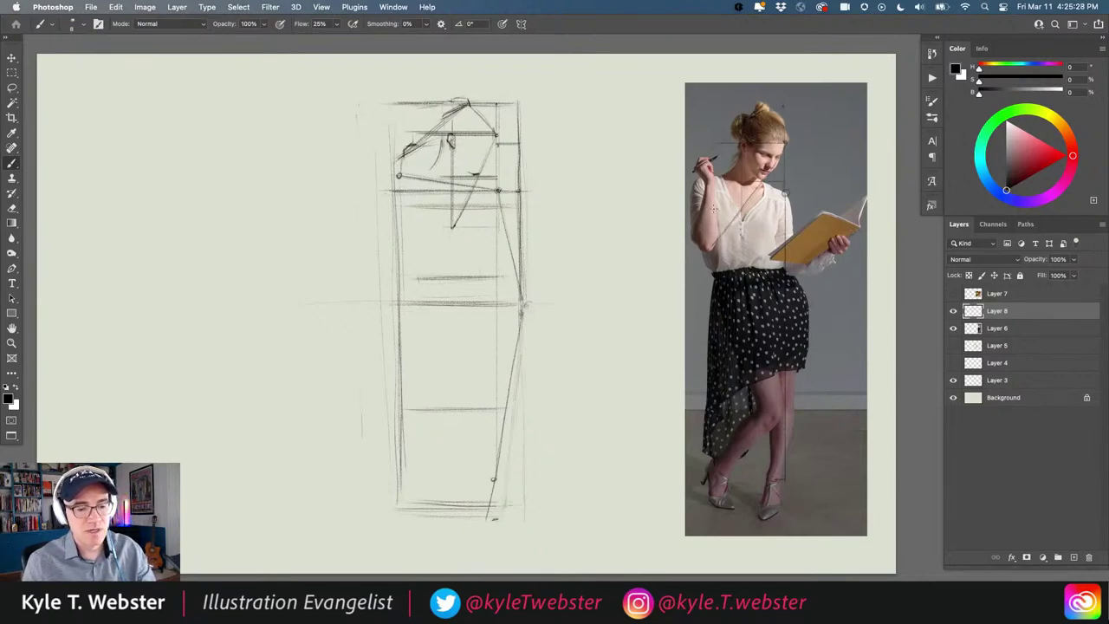
Step: Draw a slanted alignment line from the forehead to the bent arm's elbow, and block in the elbow corner and the neck curve
drag(495, 137, 413, 282)
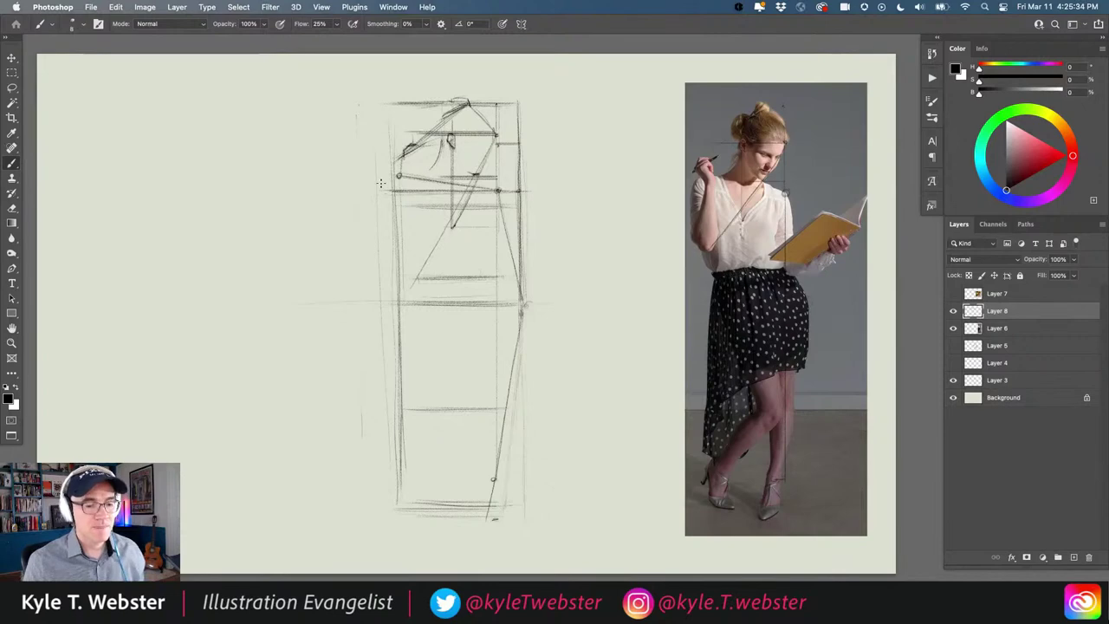
key(super+z)
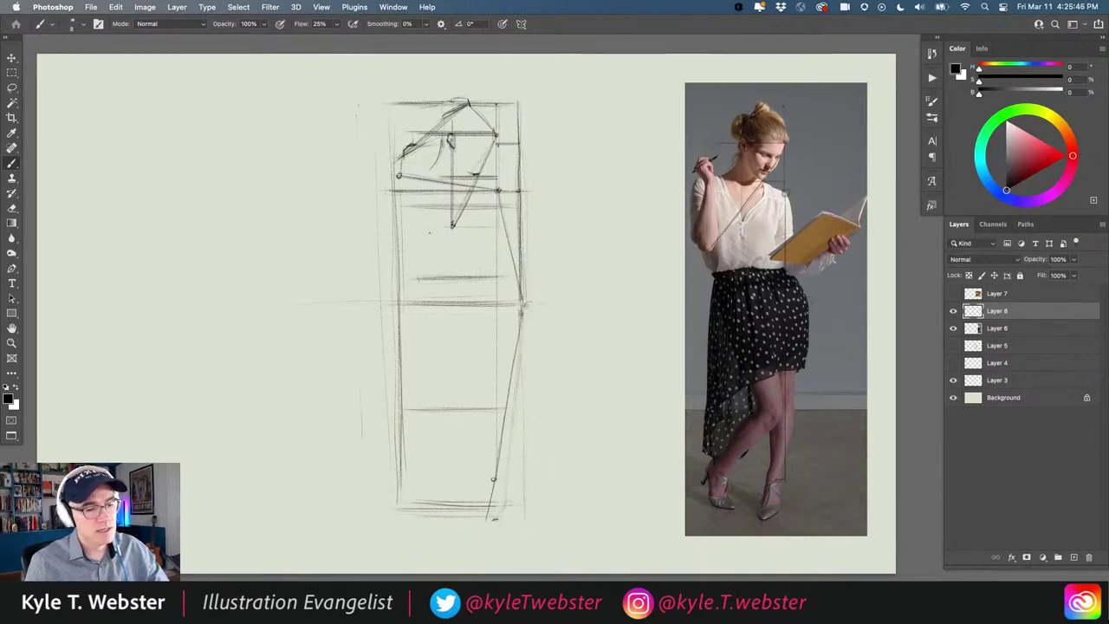
drag(496, 137, 430, 232)
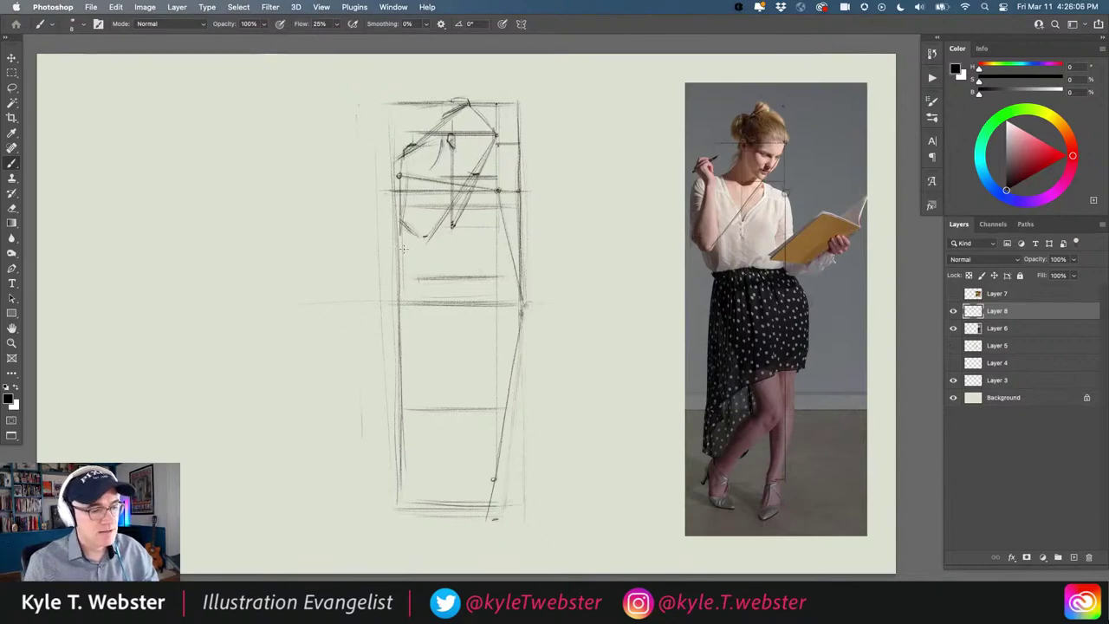
mouse_move(402, 225)
mouse_down()
mouse_move(429, 240)
mouse_move(418, 235)
mouse_up()
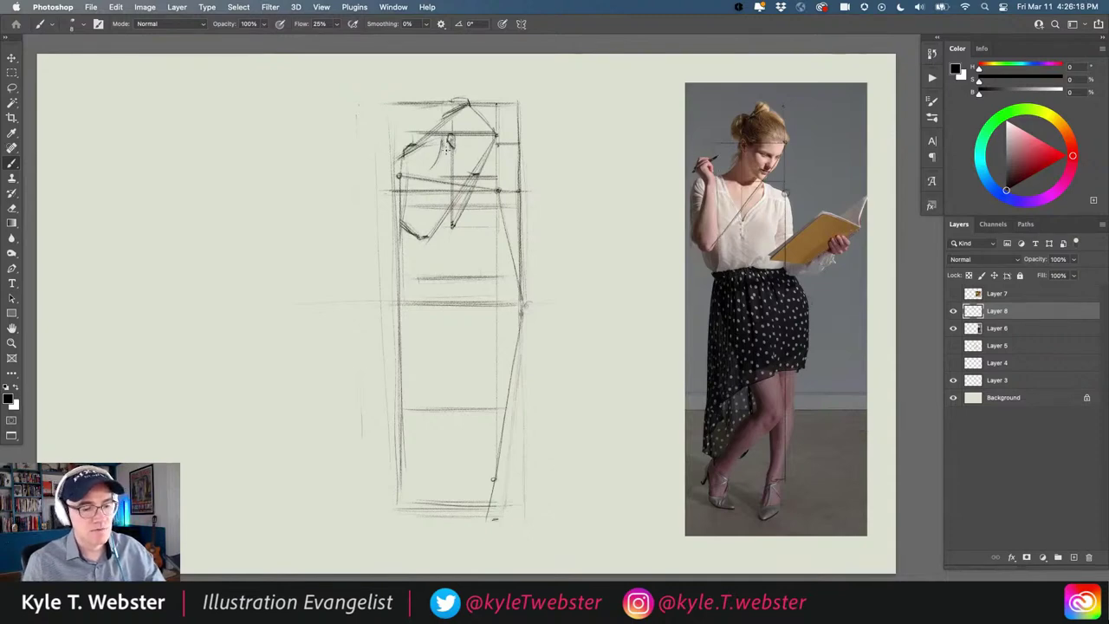
drag(448, 149, 435, 169)
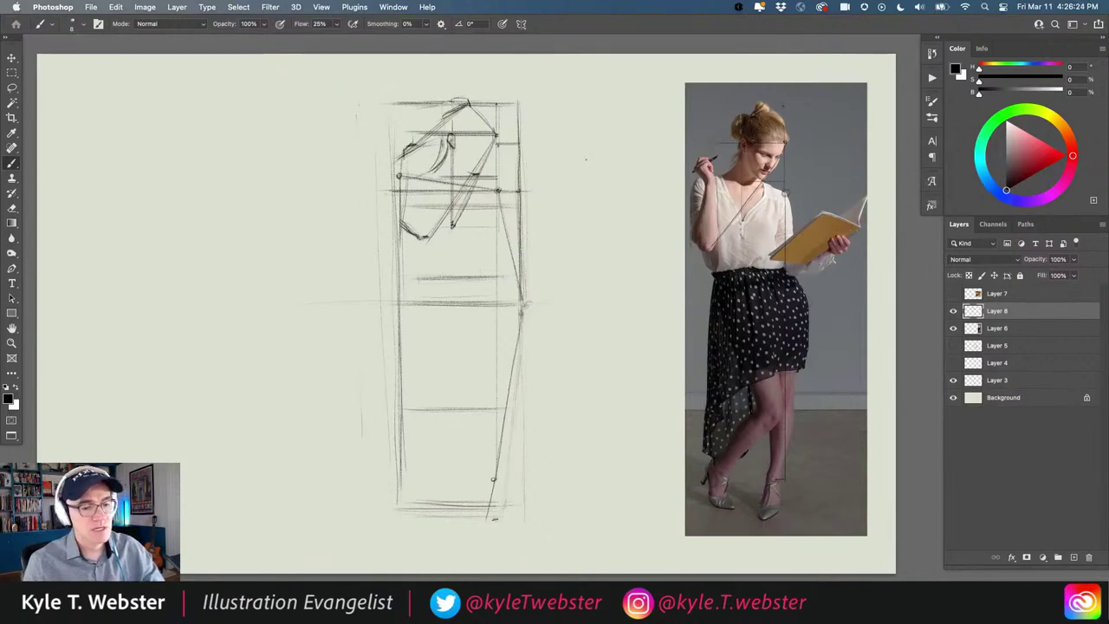
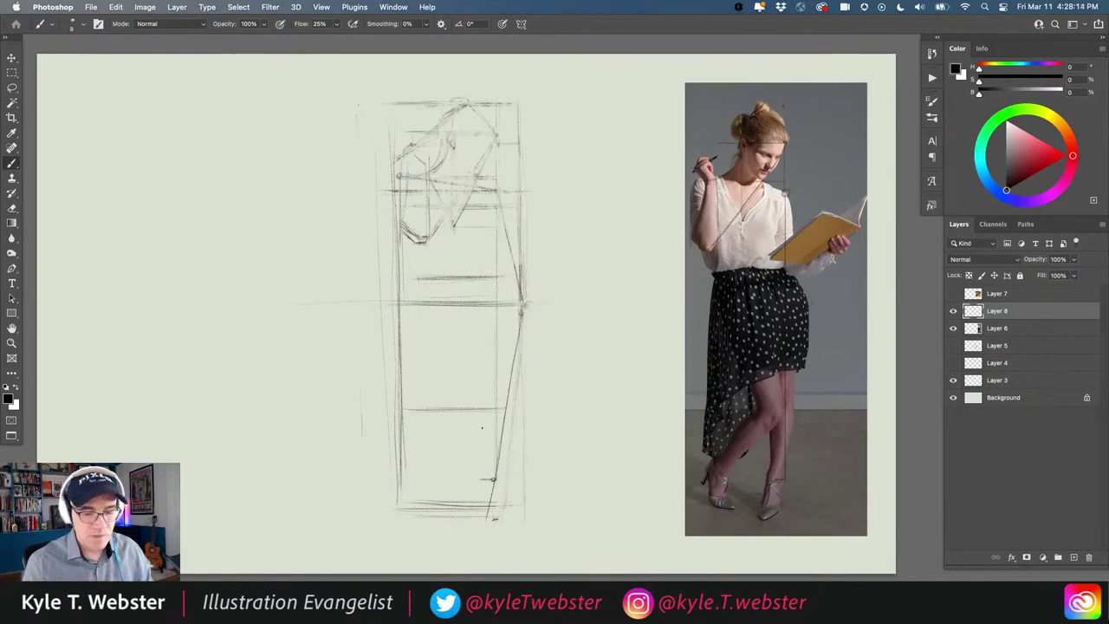
Step: Draw a vertical guide up from the front ankle and a foot baseline, and angle the bent lower leg parallel to the elbow diagonal
drag(482, 333, 482, 479)
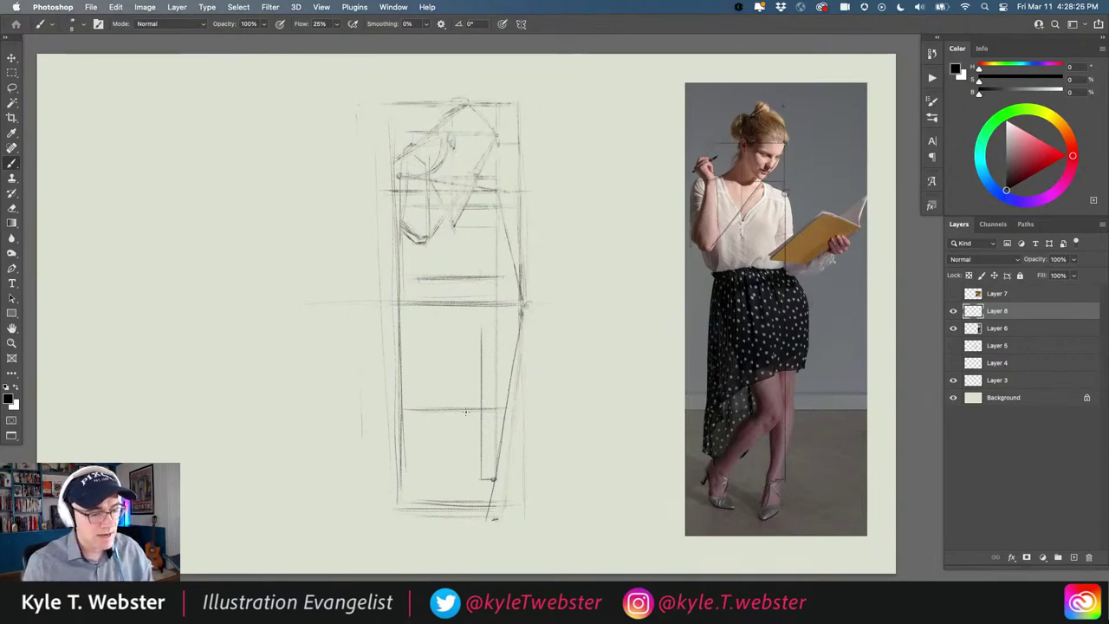
drag(496, 508, 413, 507)
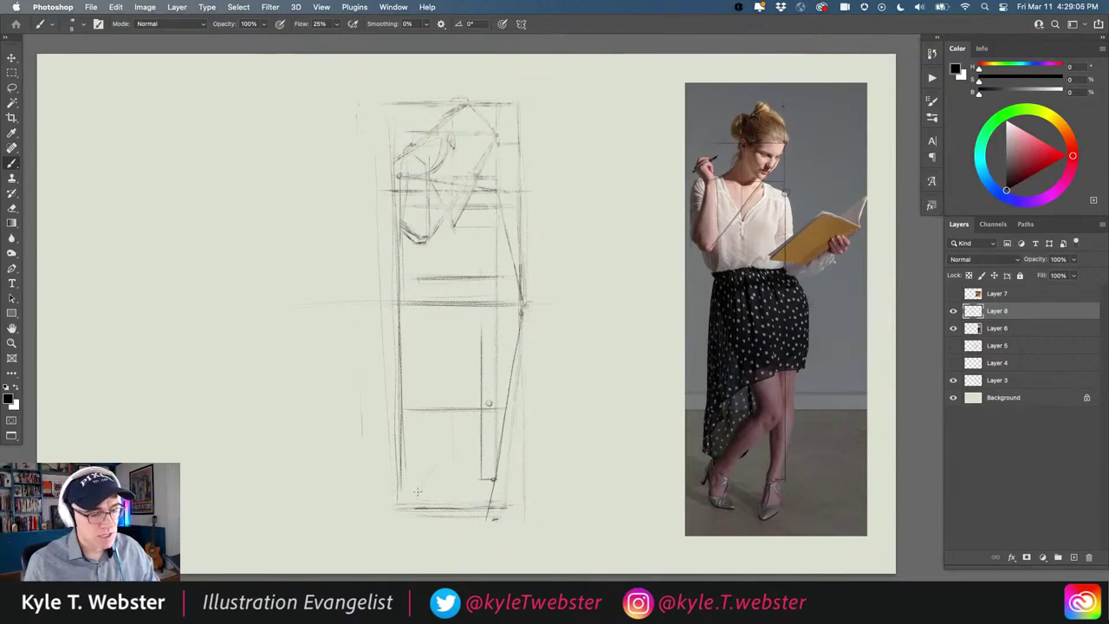
drag(455, 451, 437, 470)
drag(475, 424, 423, 487)
drag(473, 422, 425, 481)
drag(444, 208, 423, 236)
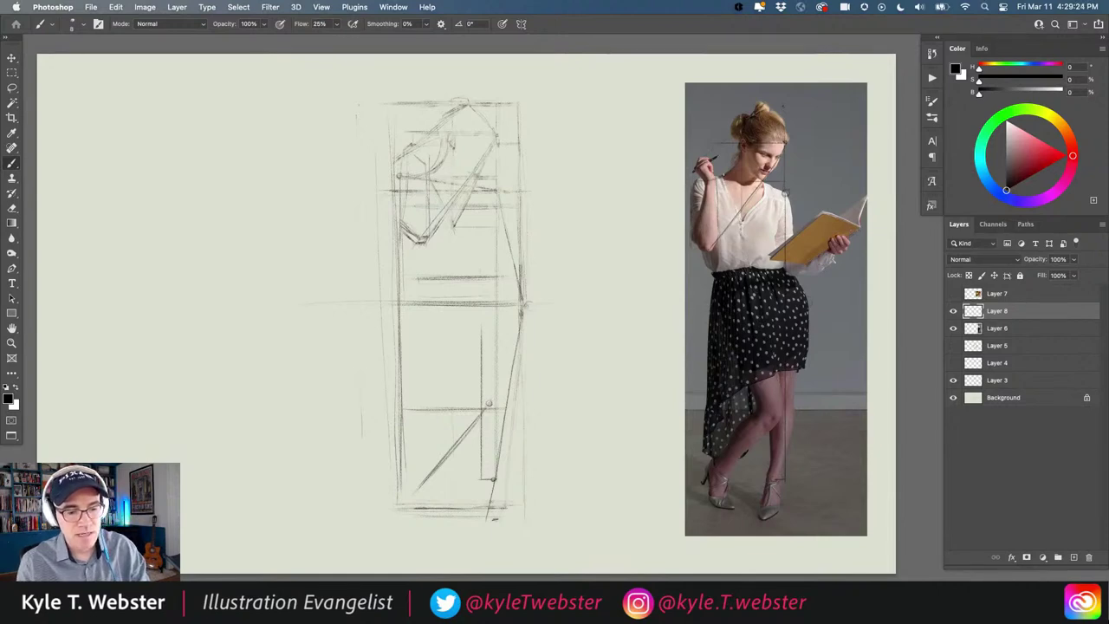
drag(739, 213, 751, 267)
drag(778, 371, 785, 405)
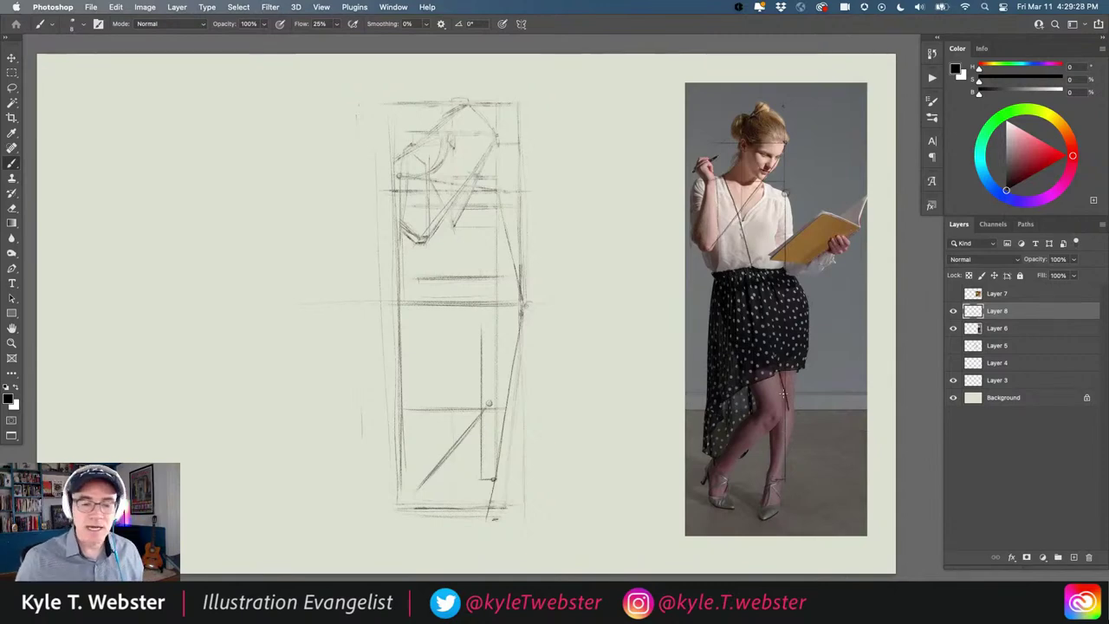
key(ctrl+z)
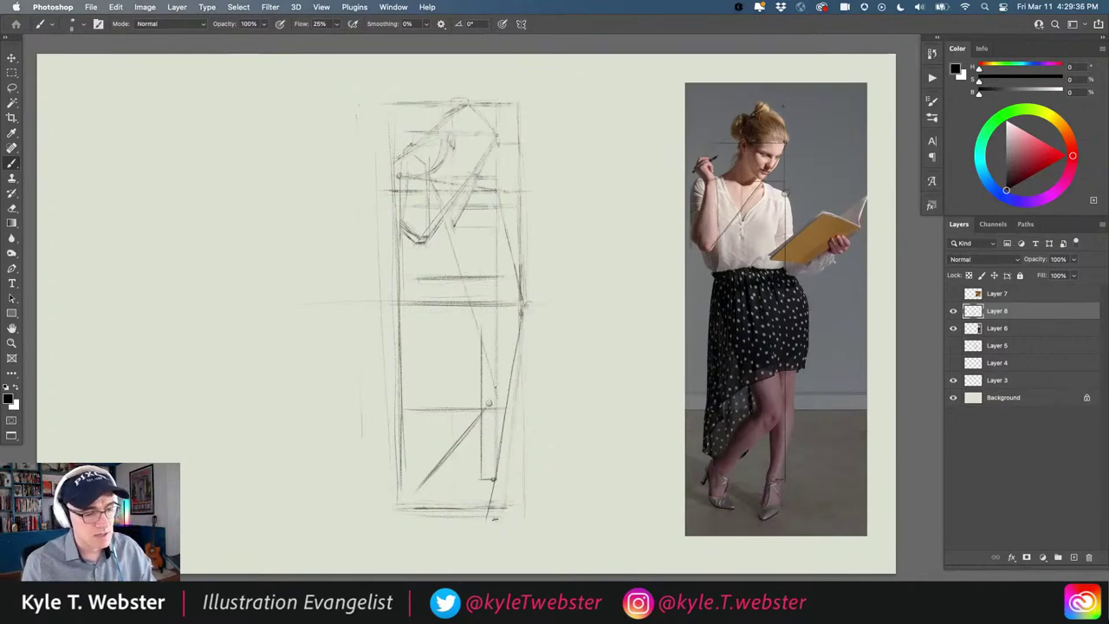
Step: Draw a long slanted line from the neck through the torso to the knee, and darken the shoulder, raised arm and lower leg
drag(431, 182, 492, 390)
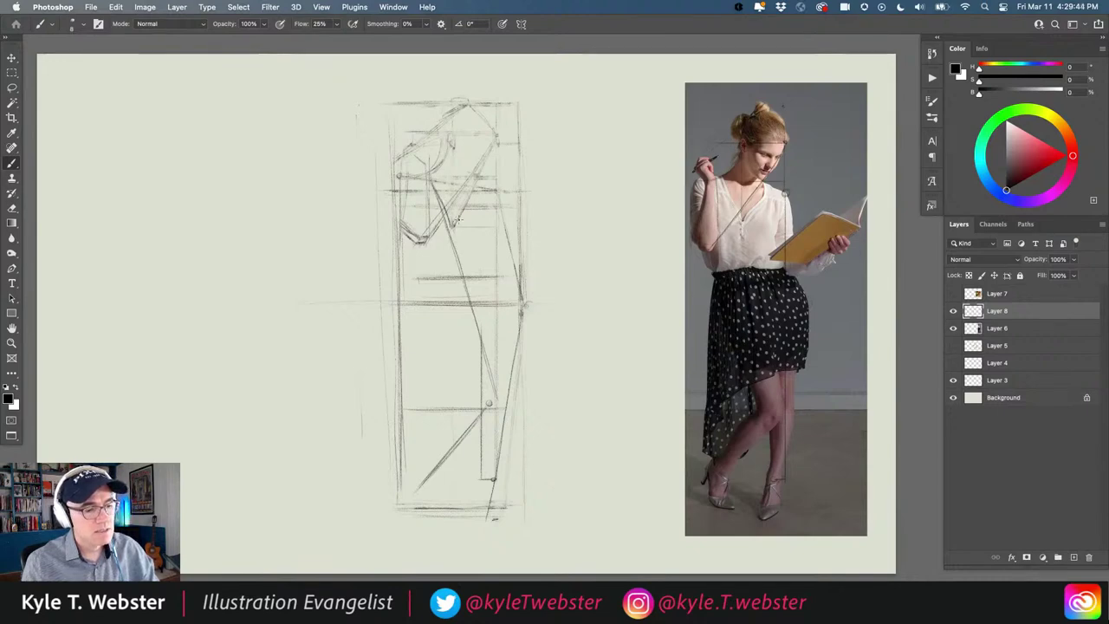
drag(475, 186, 501, 192)
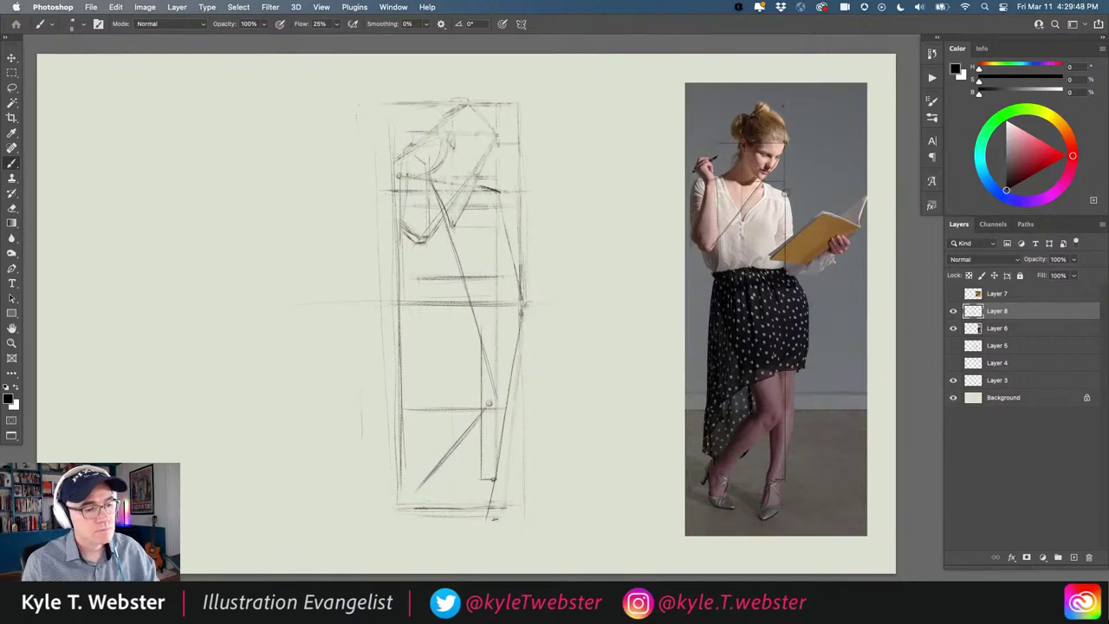
mouse_move(409, 178)
mouse_down()
mouse_move(402, 237)
mouse_move(423, 244)
mouse_move(406, 222)
mouse_up()
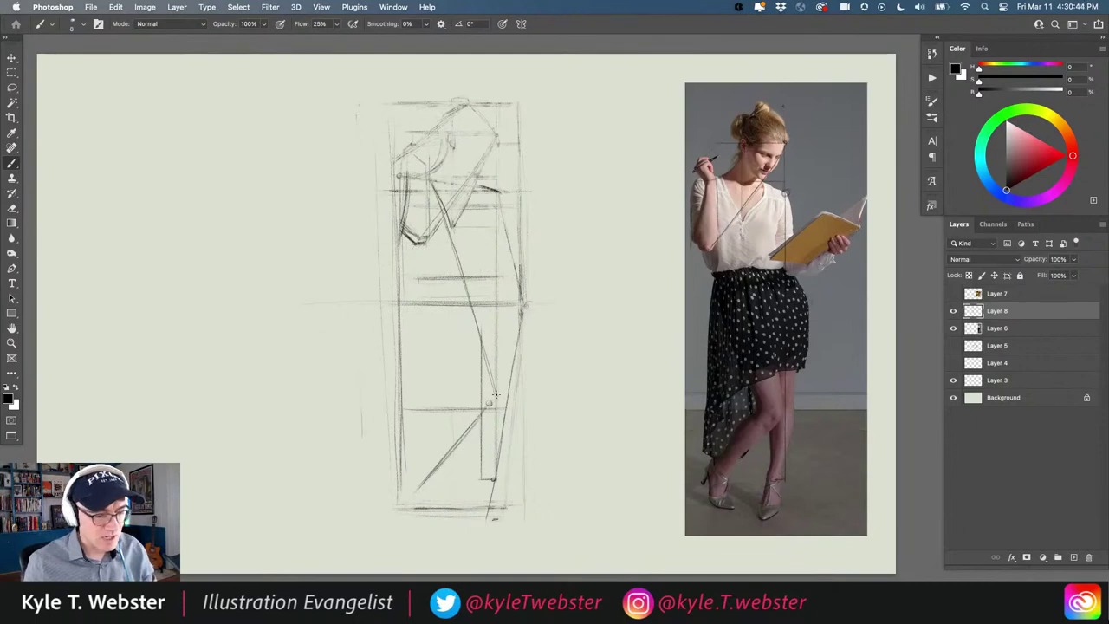
drag(458, 438, 421, 482)
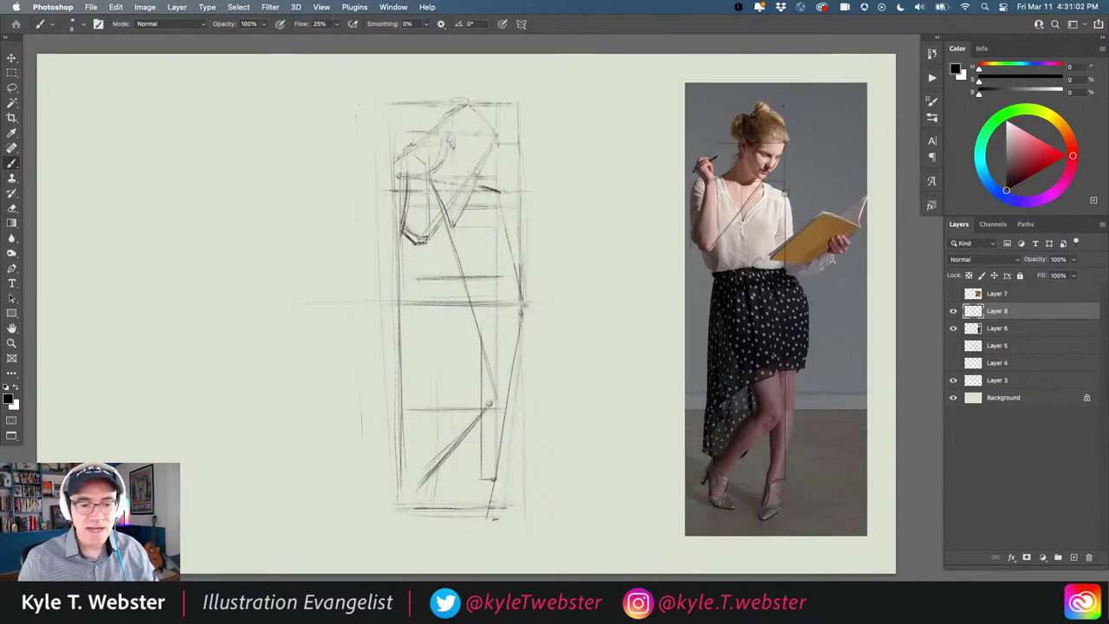
Step: Redraw the waistline slightly higher, and outline the raised forearm with a lower elbow and angular hand
drag(417, 274, 498, 274)
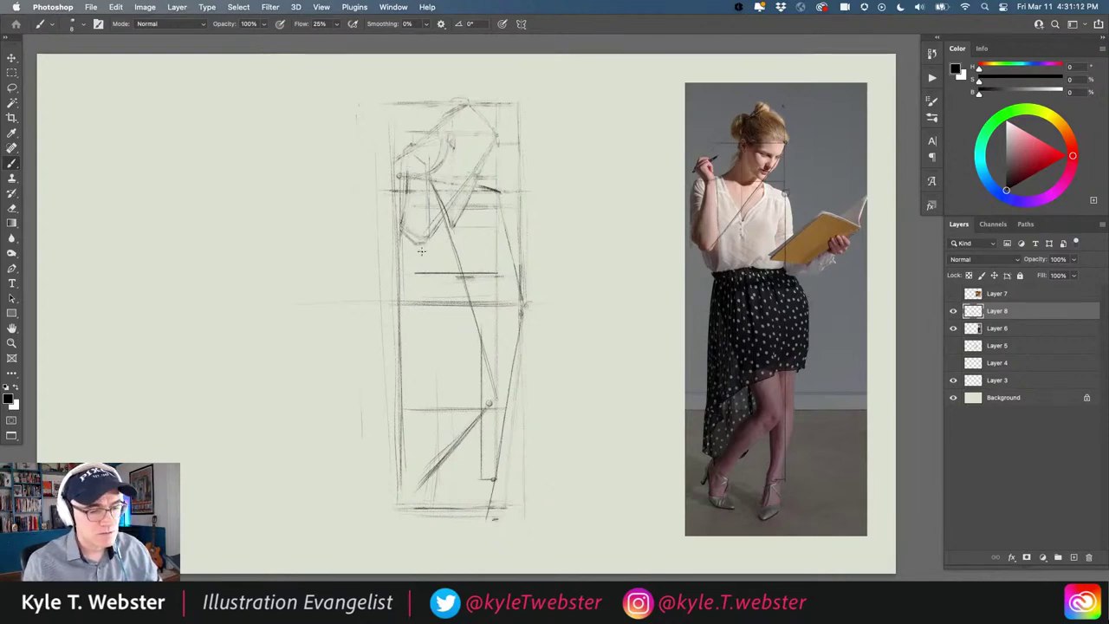
drag(423, 249, 414, 250)
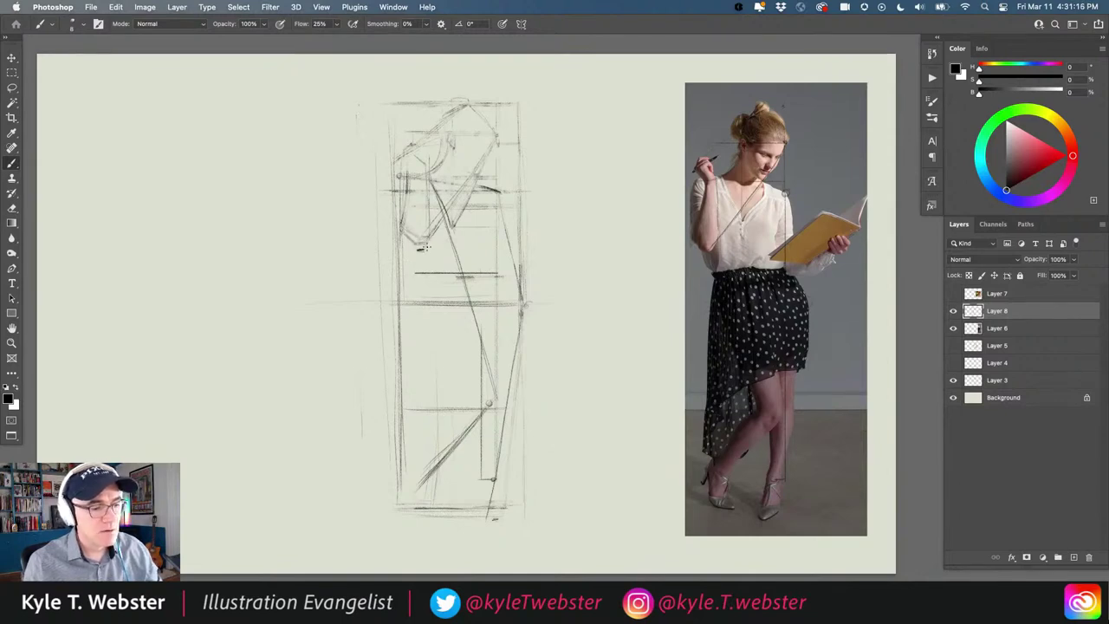
drag(426, 182, 422, 253)
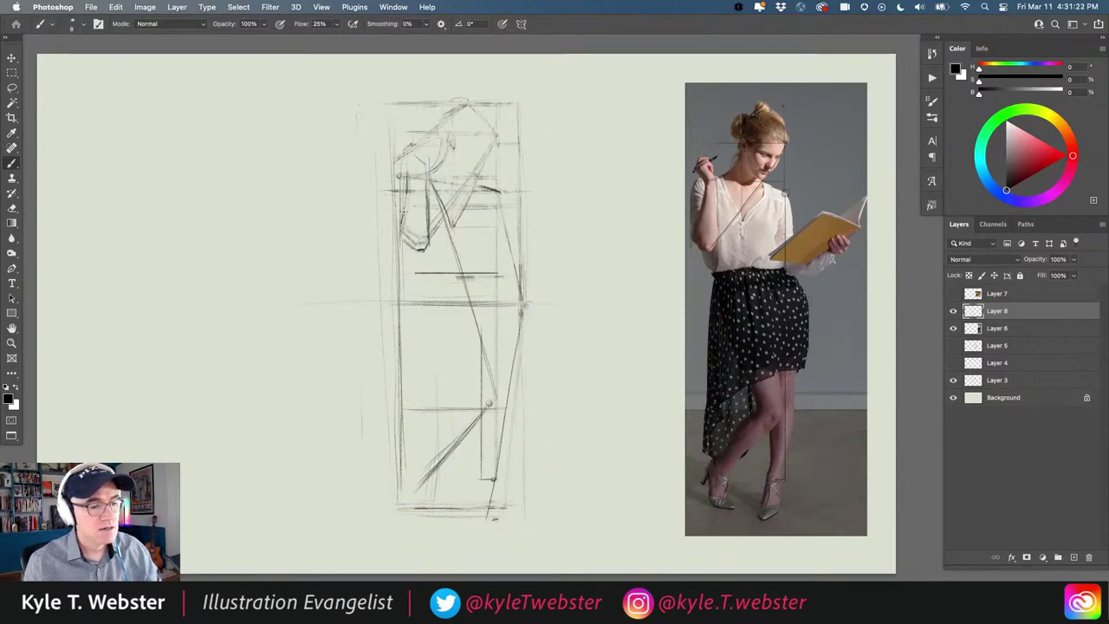
mouse_move(404, 236)
mouse_down()
mouse_move(413, 249)
mouse_move(409, 174)
mouse_up()
drag(407, 223, 414, 179)
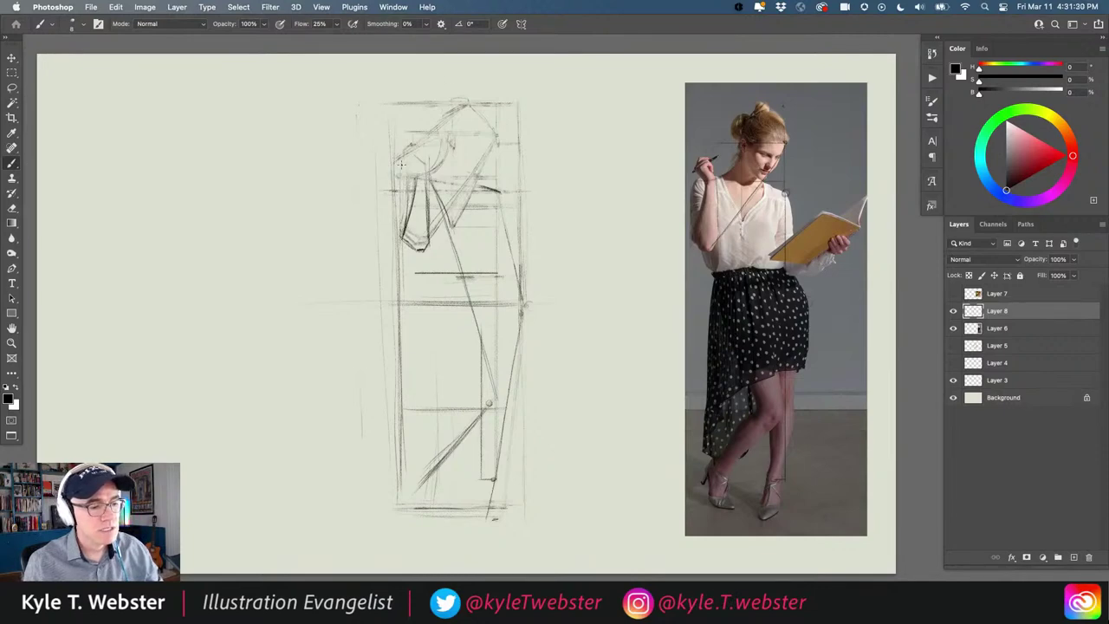
mouse_move(402, 160)
mouse_down()
mouse_move(411, 149)
mouse_move(405, 158)
mouse_up()
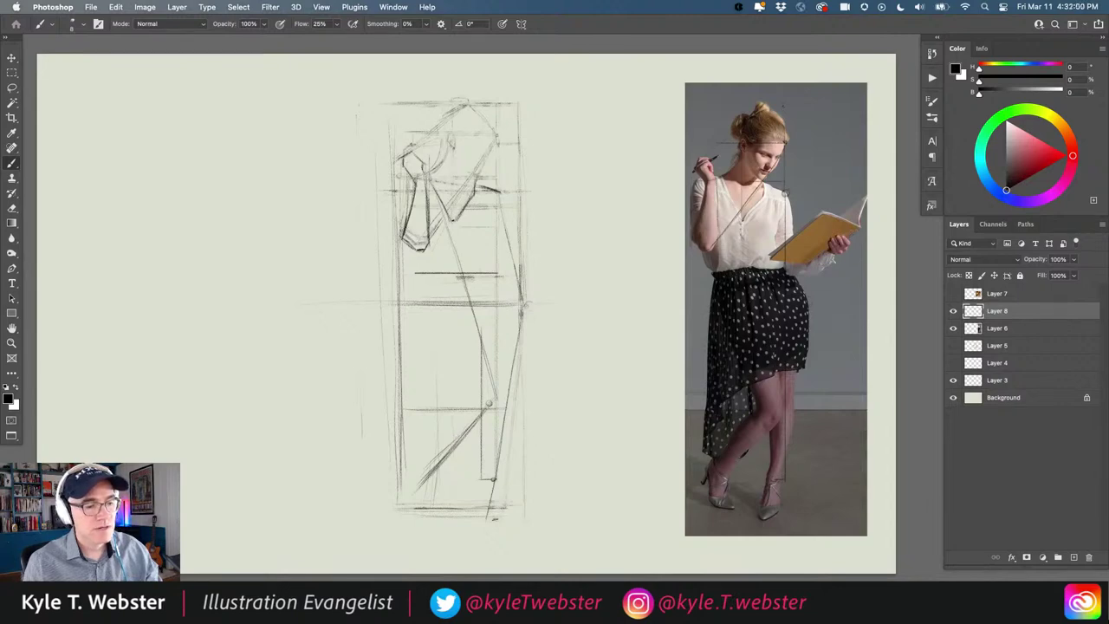
Step: Define the far shoulder slope and upper arm edge, and sketch the raised arm's wrist and outer sleeve contour
drag(486, 183, 504, 191)
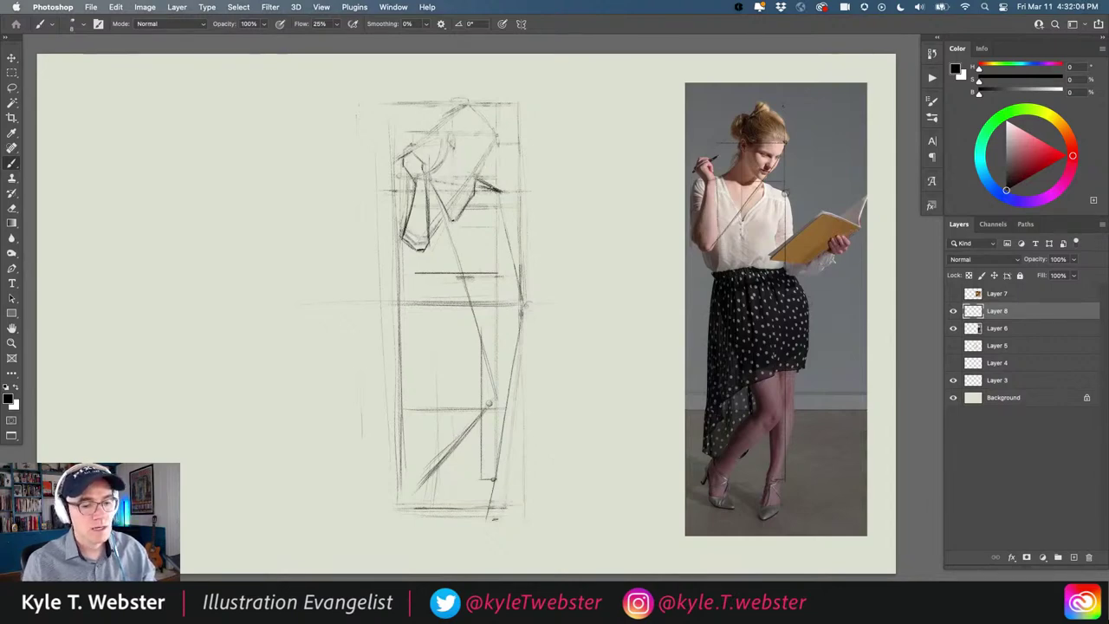
drag(501, 195, 515, 253)
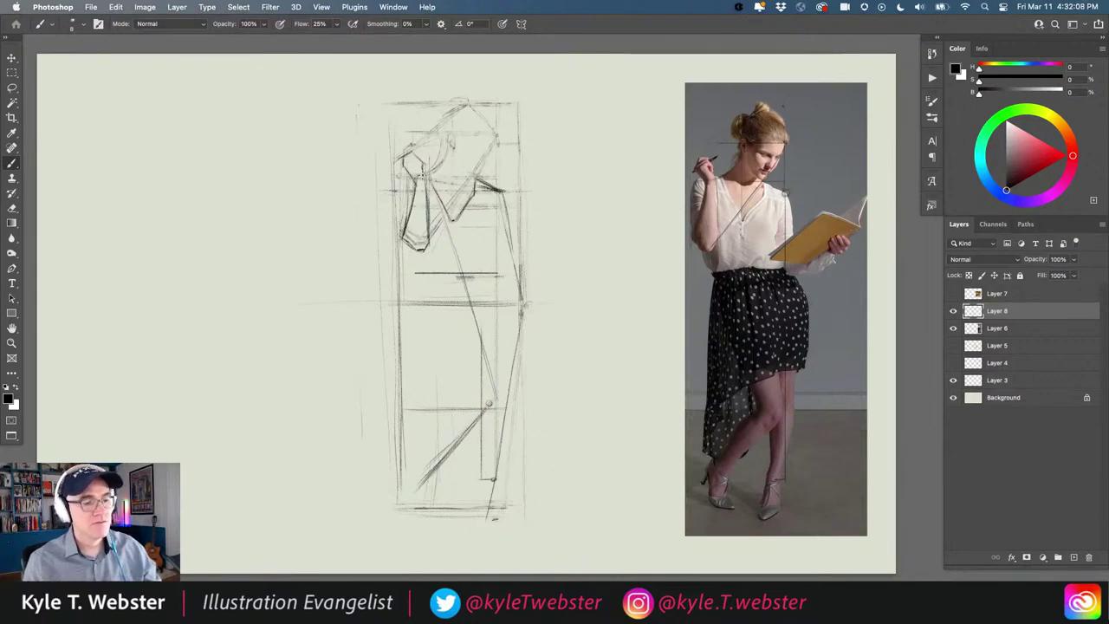
drag(421, 163, 433, 174)
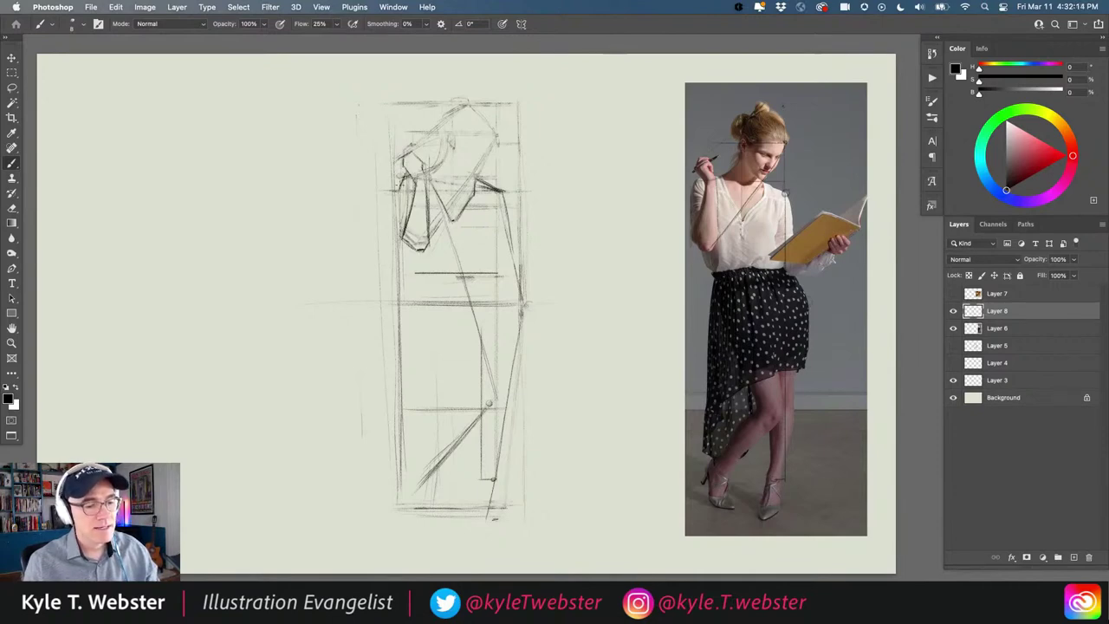
drag(400, 227, 398, 198)
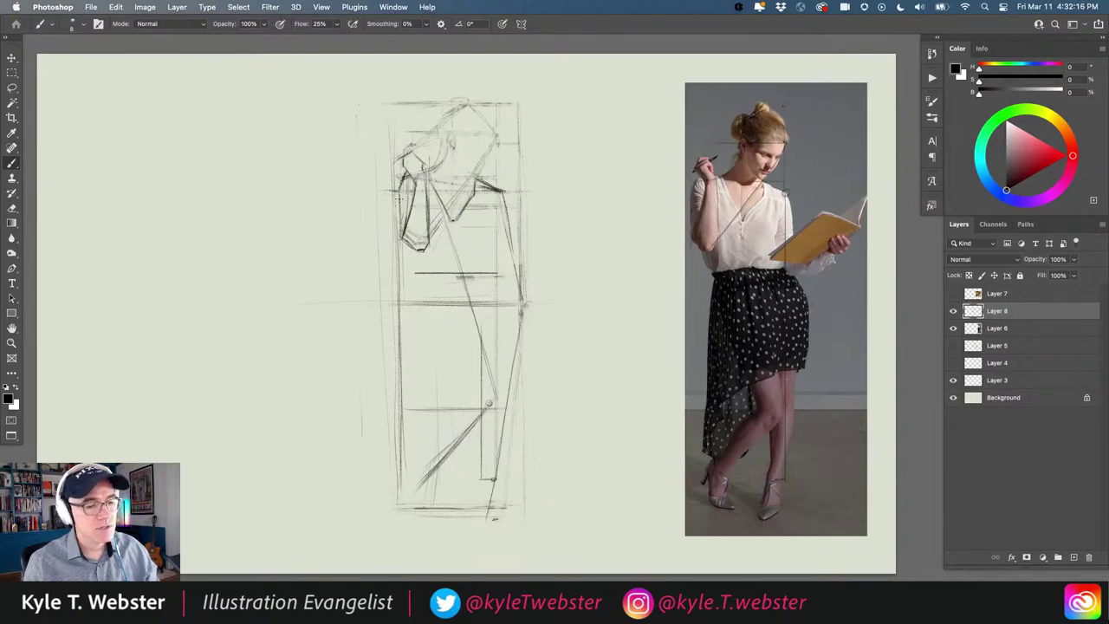
drag(400, 248, 399, 200)
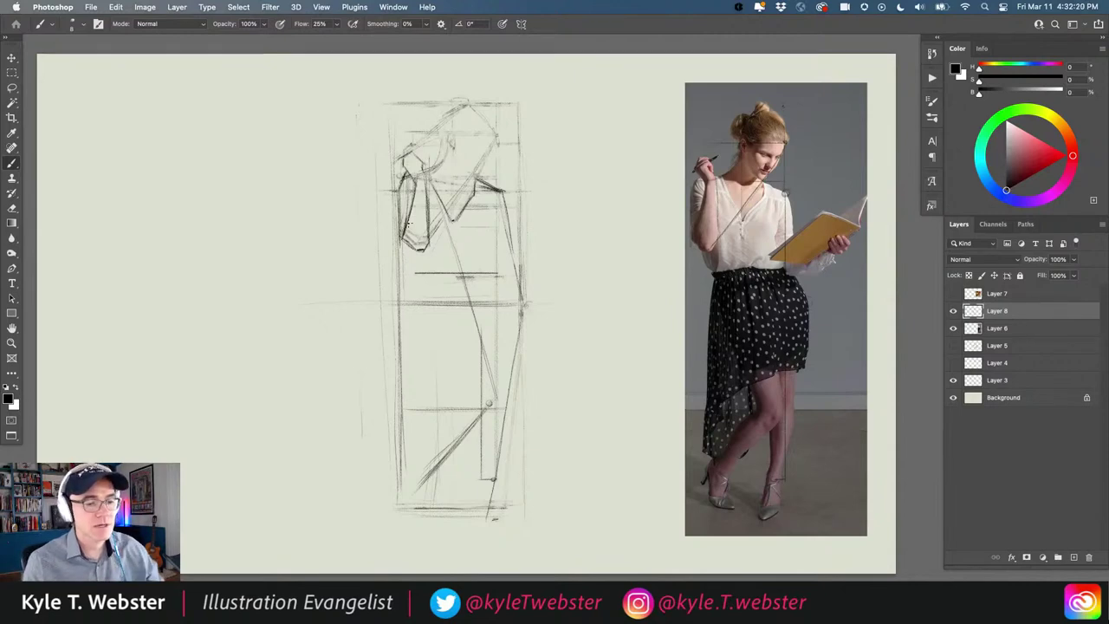
Step: Draw the jaw and side of the face, and block in the hair bun and front hairline with angular strokes
drag(434, 170, 445, 150)
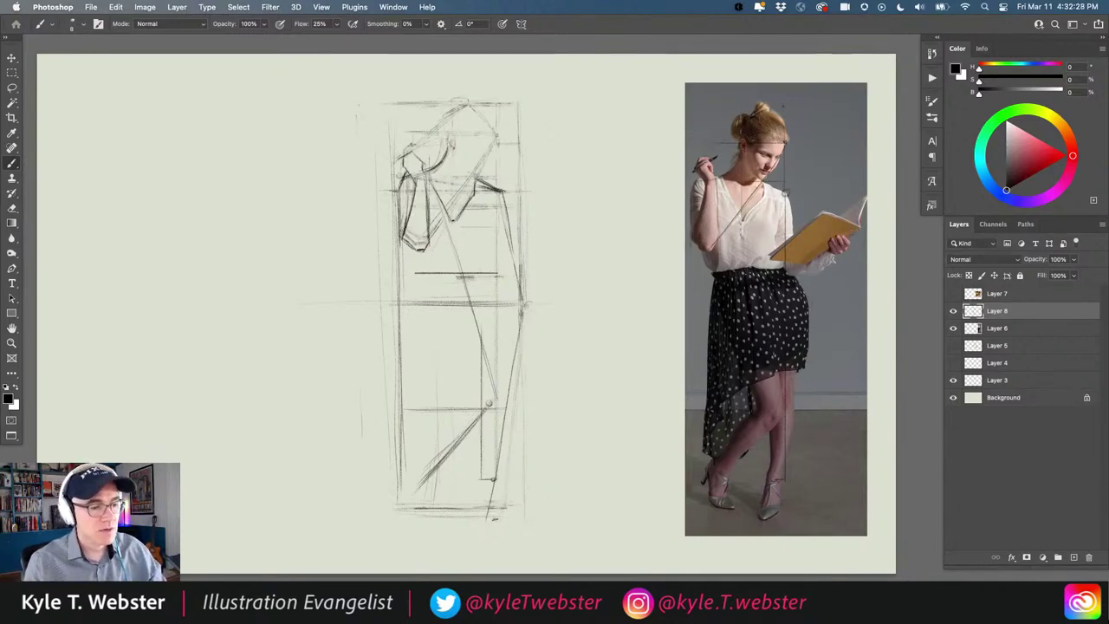
drag(449, 130, 445, 149)
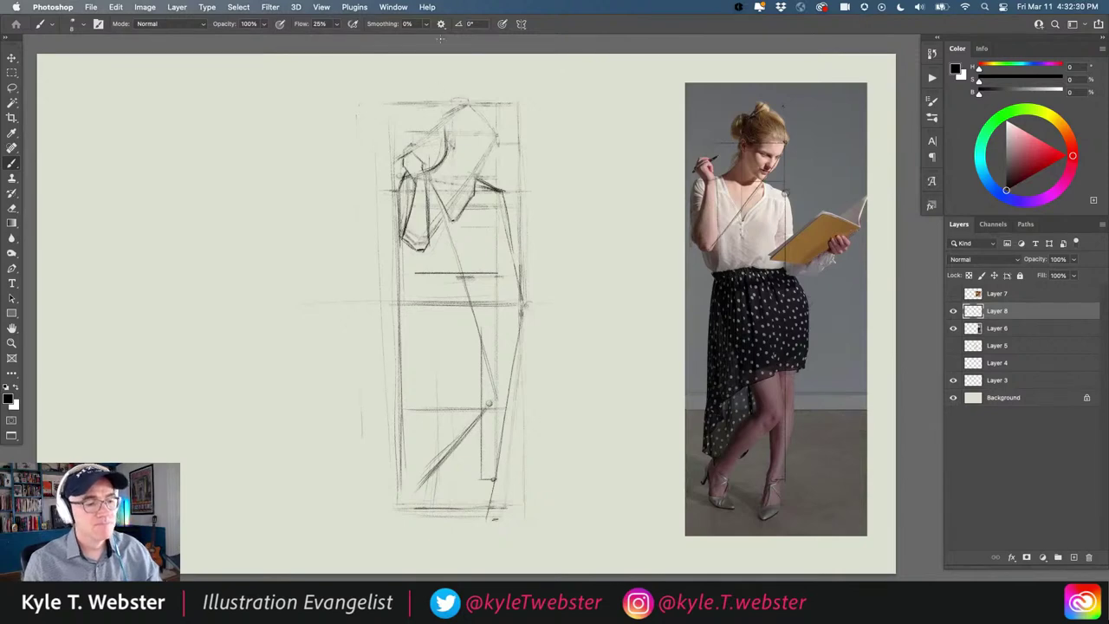
mouse_move(457, 103)
mouse_down()
mouse_move(469, 97)
mouse_move(451, 98)
mouse_move(431, 125)
mouse_up()
drag(434, 108, 428, 131)
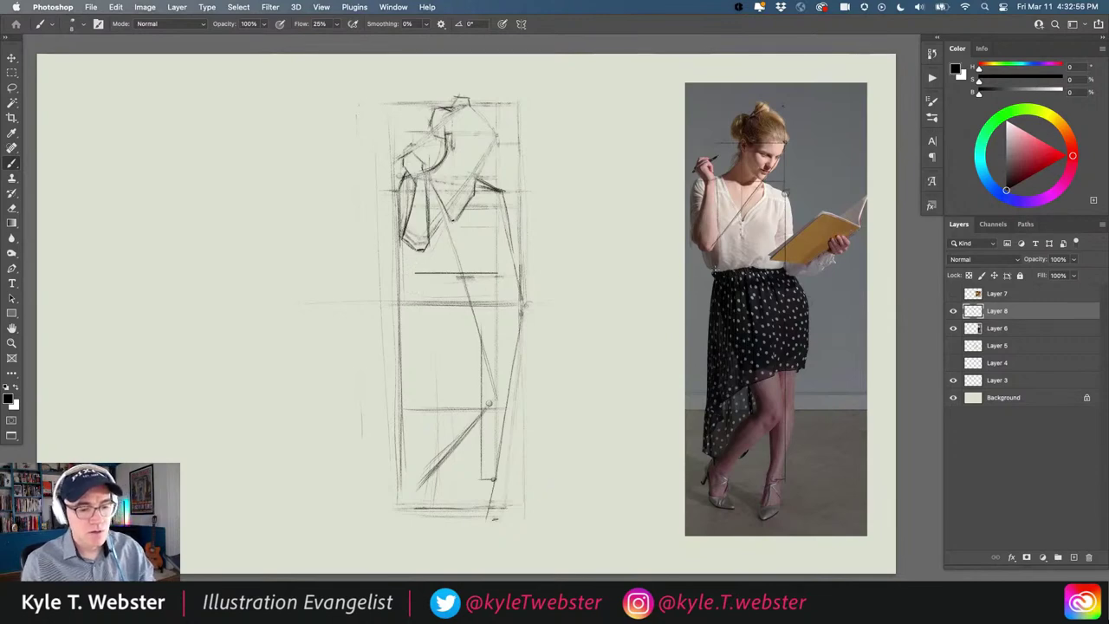
Step: Drop the torso side from the elbow to the waist, and draw the skirt's long back edge with a slanted line to the ankle
drag(425, 237, 425, 271)
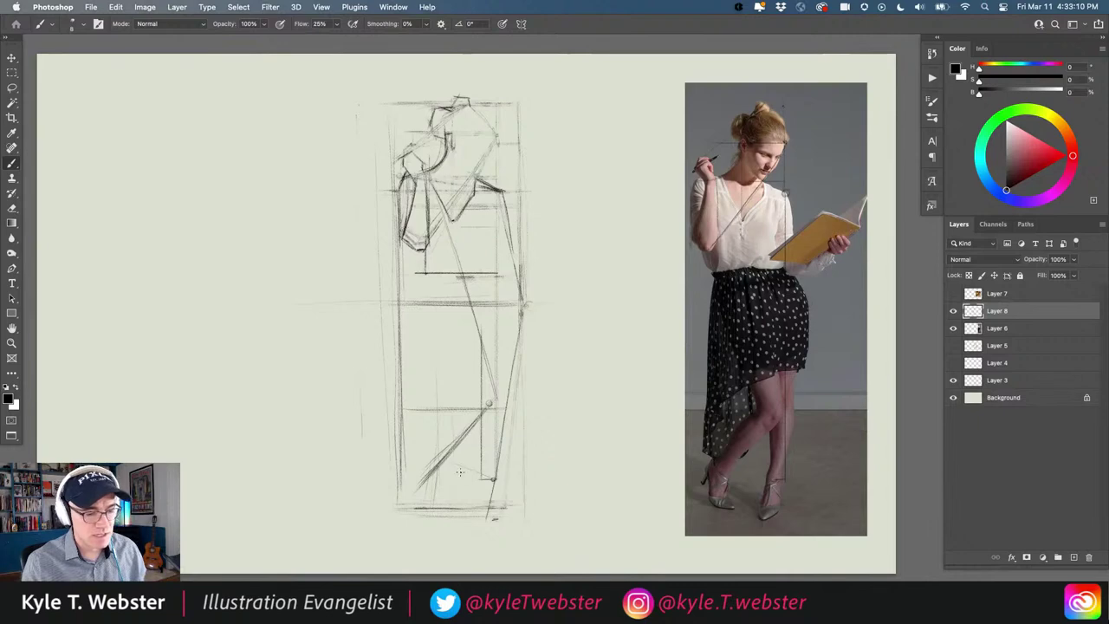
drag(409, 451, 492, 478)
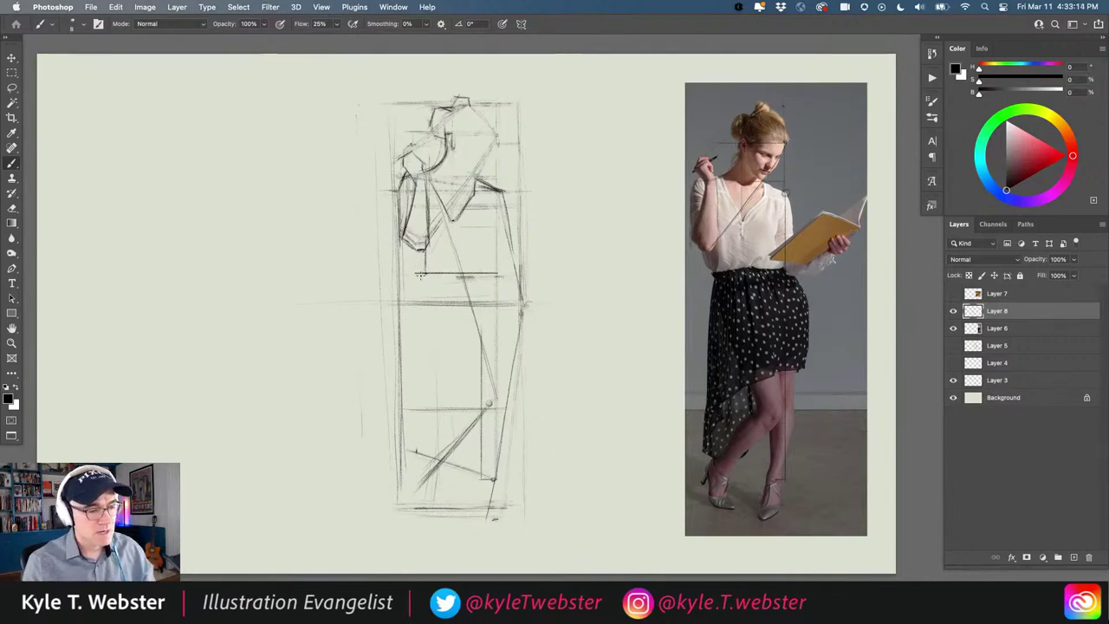
drag(420, 317, 420, 452)
drag(421, 312, 421, 459)
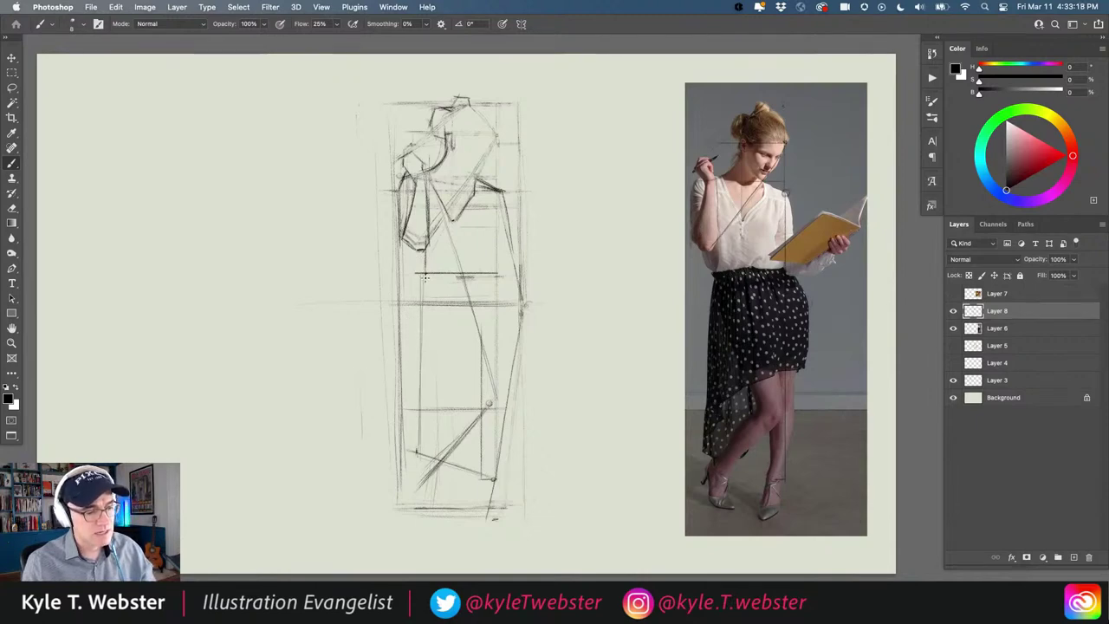
drag(423, 282, 415, 452)
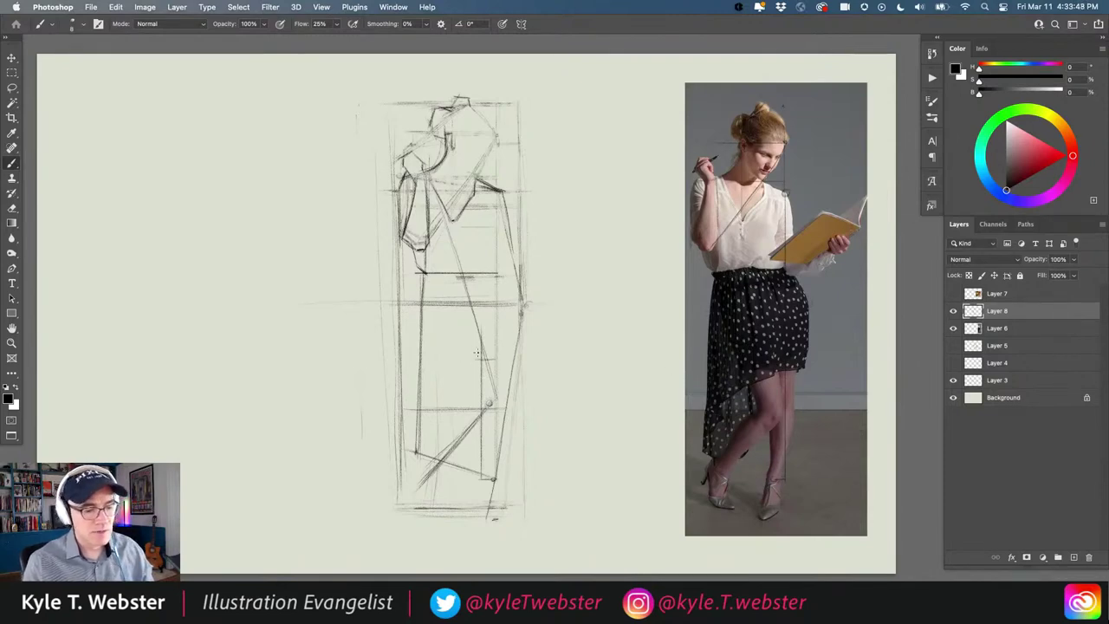
Step: Mark the front hem height above the knee, and outline the skirt's waistline, angled hip and straight front edge
drag(475, 361, 498, 359)
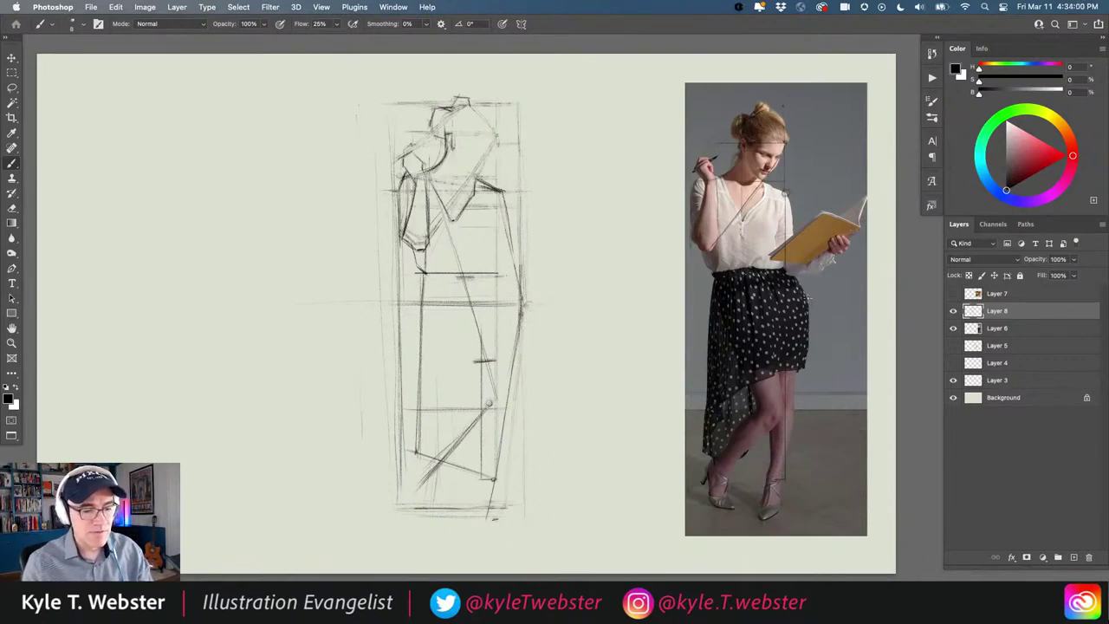
mouse_move(501, 275)
mouse_down()
mouse_move(522, 306)
mouse_move(501, 275)
mouse_move(518, 333)
mouse_up()
mouse_move(507, 276)
mouse_down()
mouse_move(498, 286)
mouse_move(521, 318)
mouse_up()
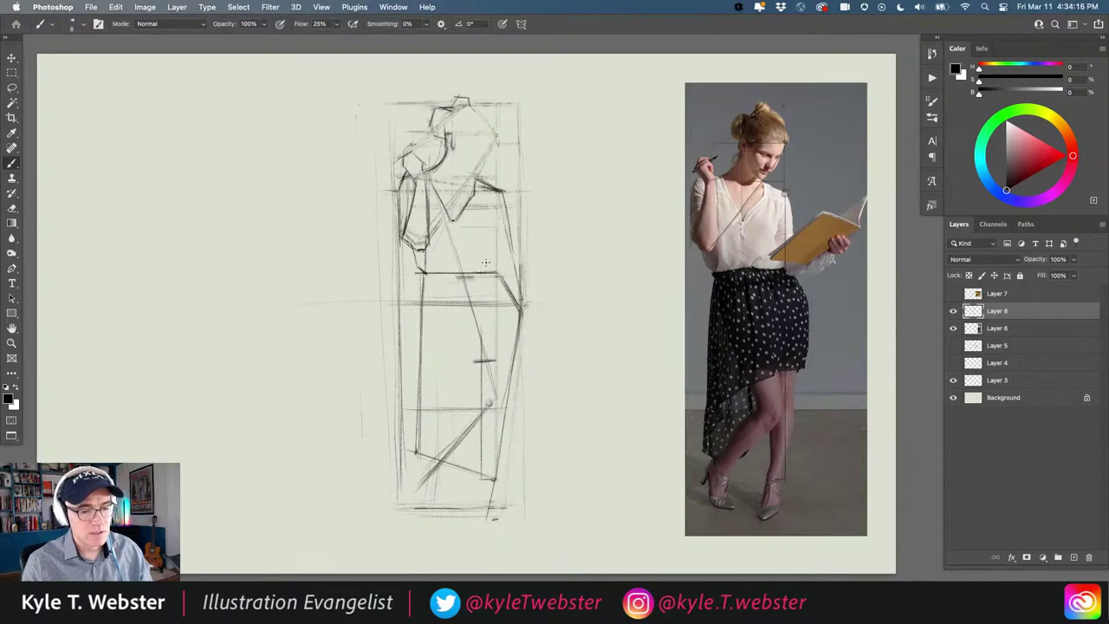
drag(423, 272, 503, 272)
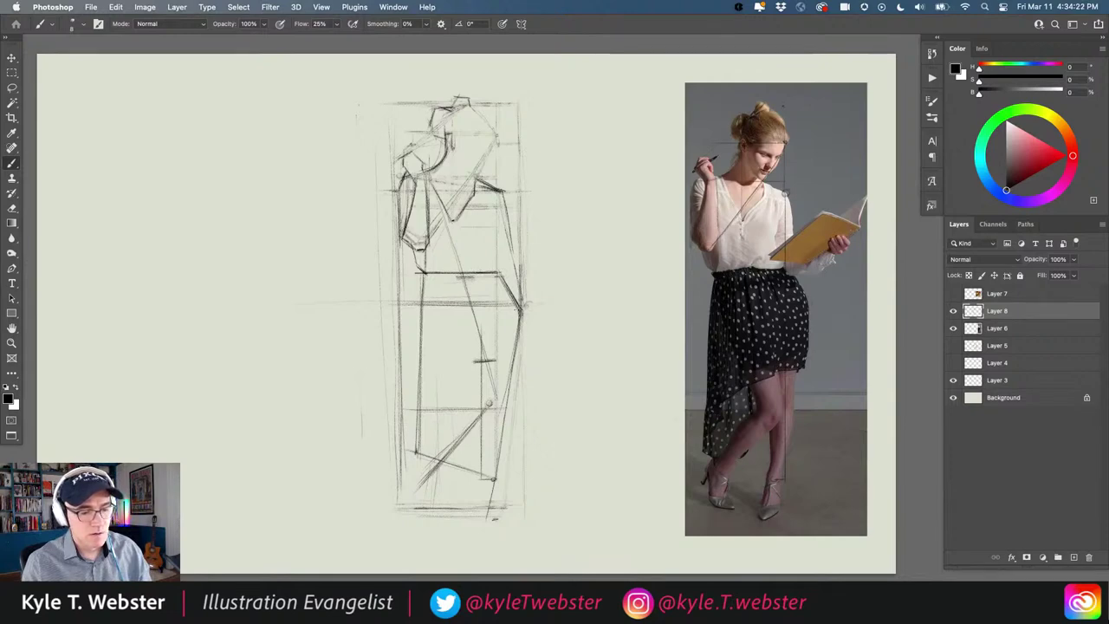
drag(520, 305, 518, 366)
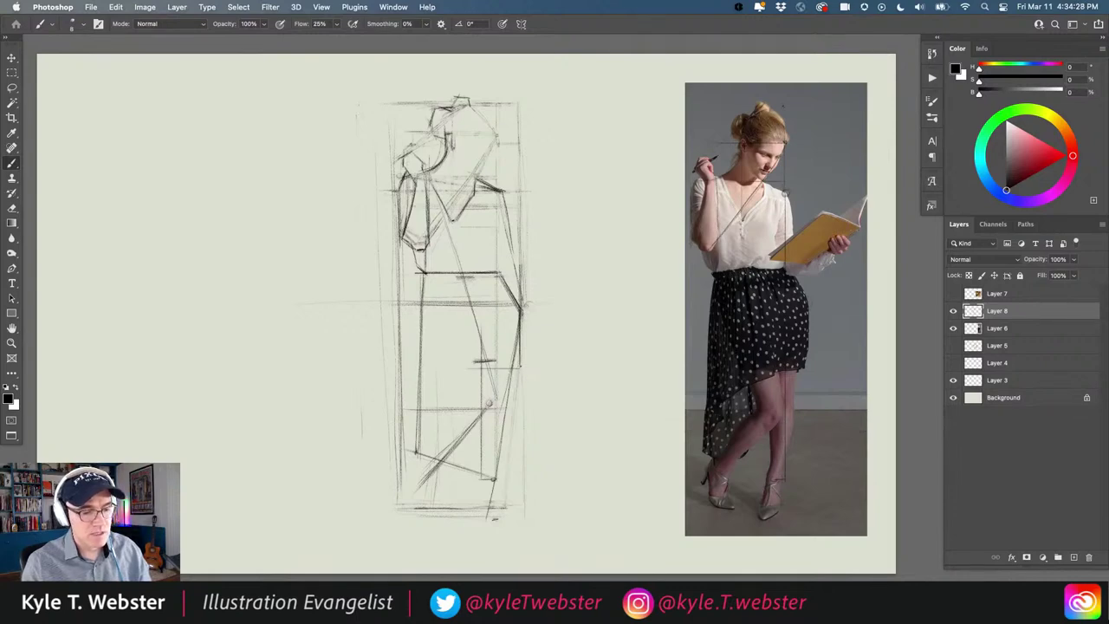
Step: Slant the skirt hem from the front down towards the envelope's side, and darken the skirt's long back edge
drag(487, 365, 453, 378)
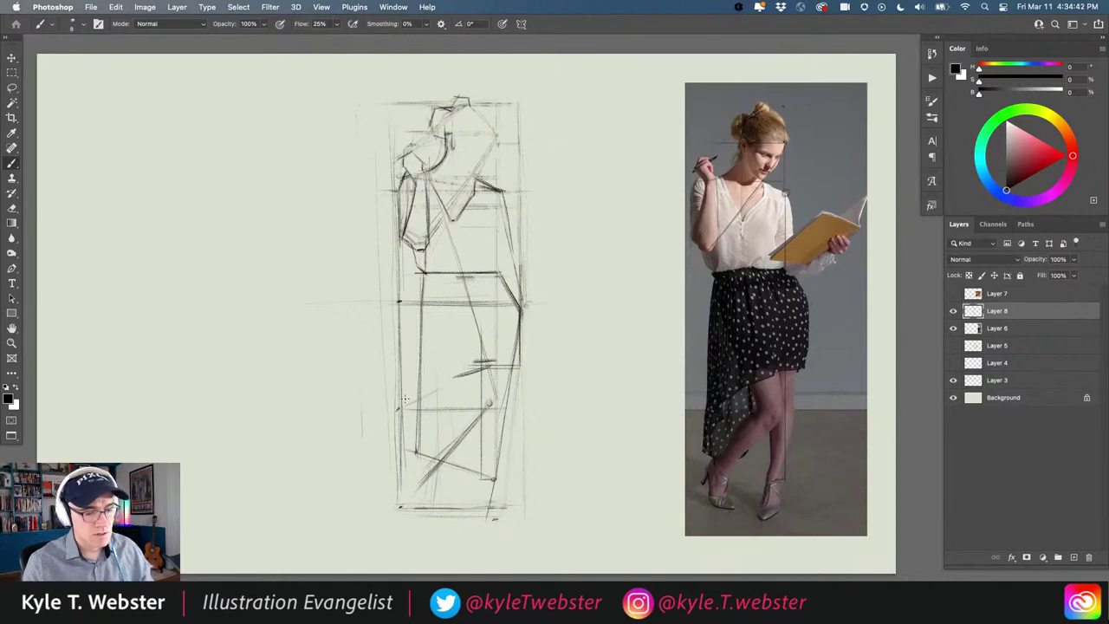
drag(475, 371, 402, 404)
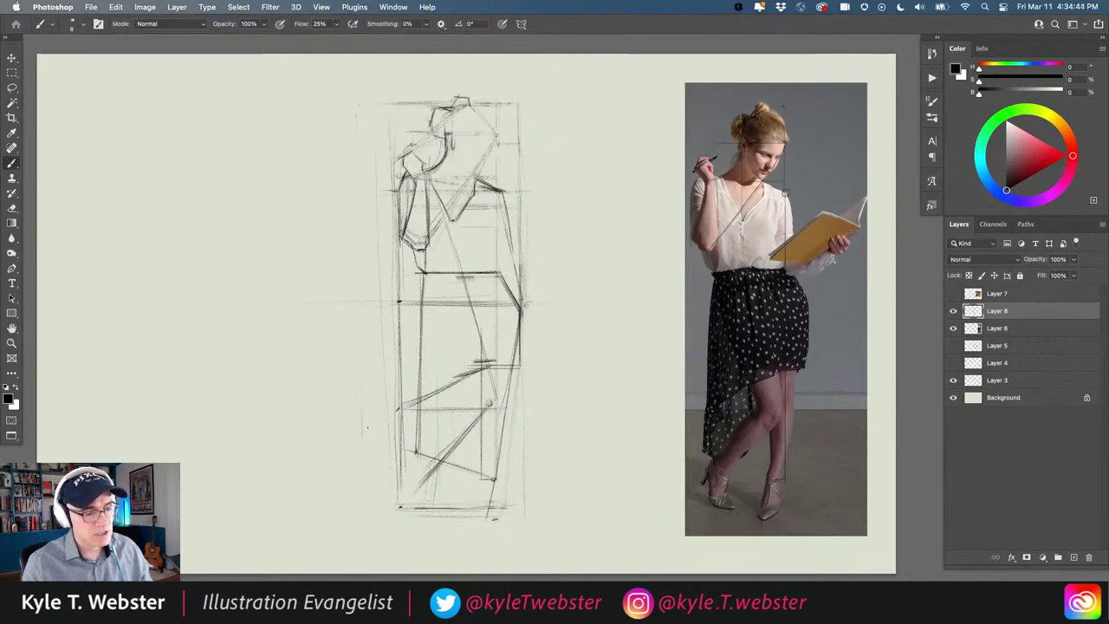
drag(418, 390, 417, 452)
drag(463, 378, 420, 400)
drag(421, 353, 421, 395)
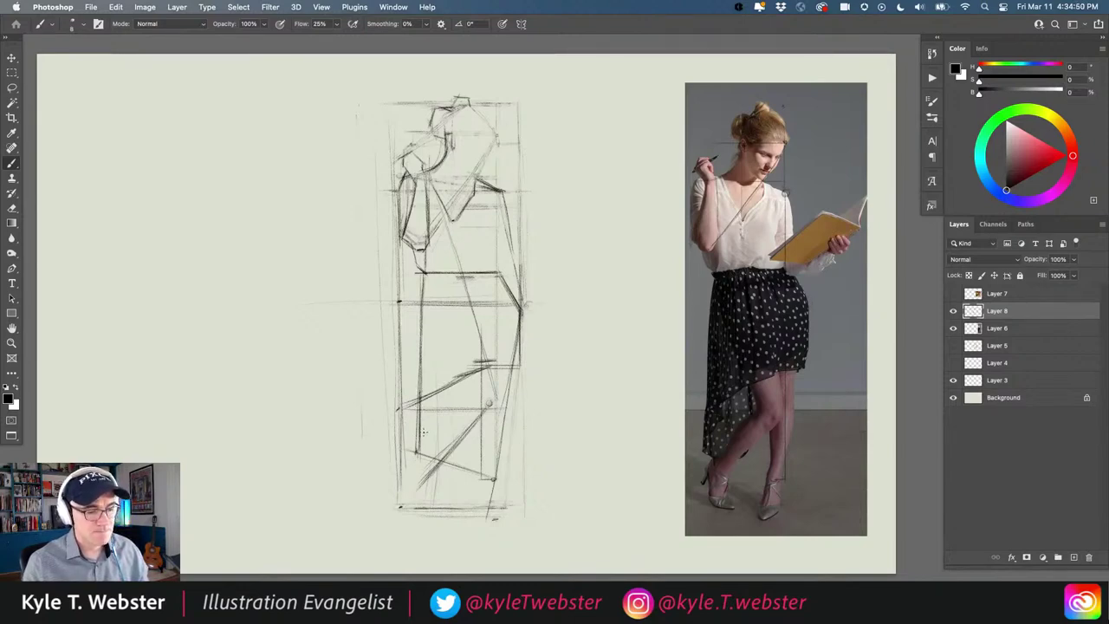
Step: Reinforce the bent knee's contour and mark the front ankle with a landmark dot
drag(492, 397, 468, 432)
drag(496, 388, 486, 422)
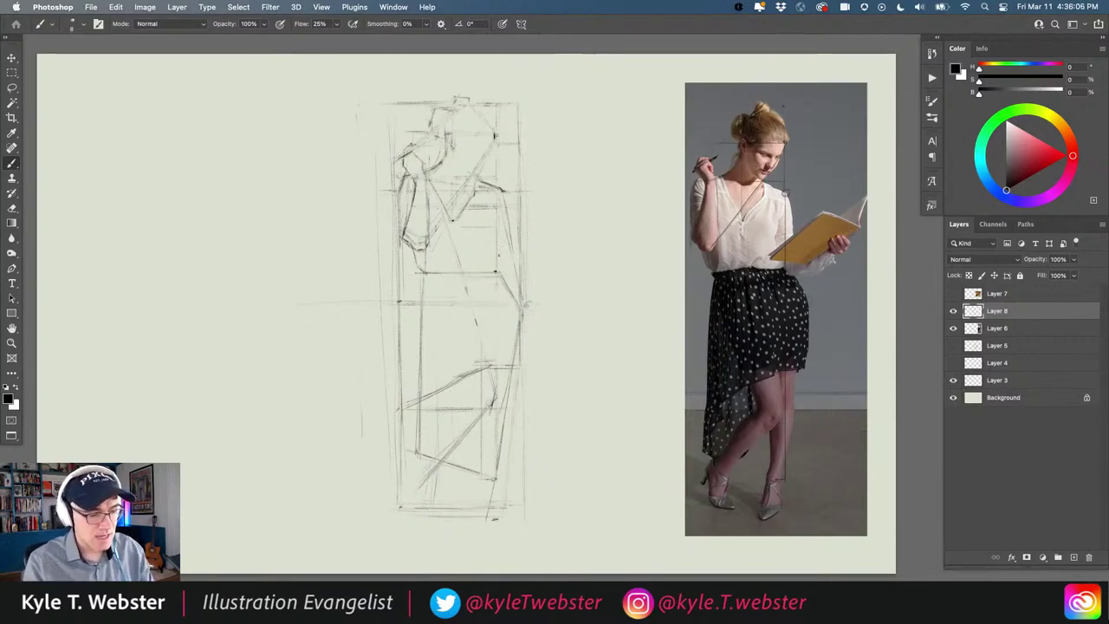
click(494, 478)
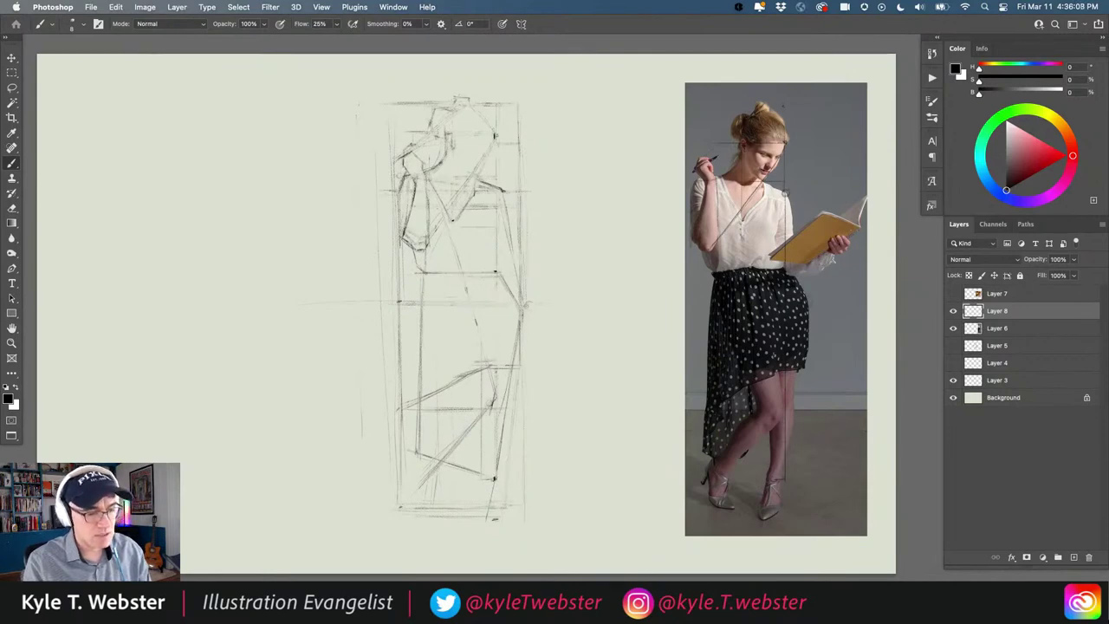
Step: Extend horizontal alignment lines from the shoulder and neckline out to the book's two outer corners, and connect those corners with a slanted edge
click(495, 135)
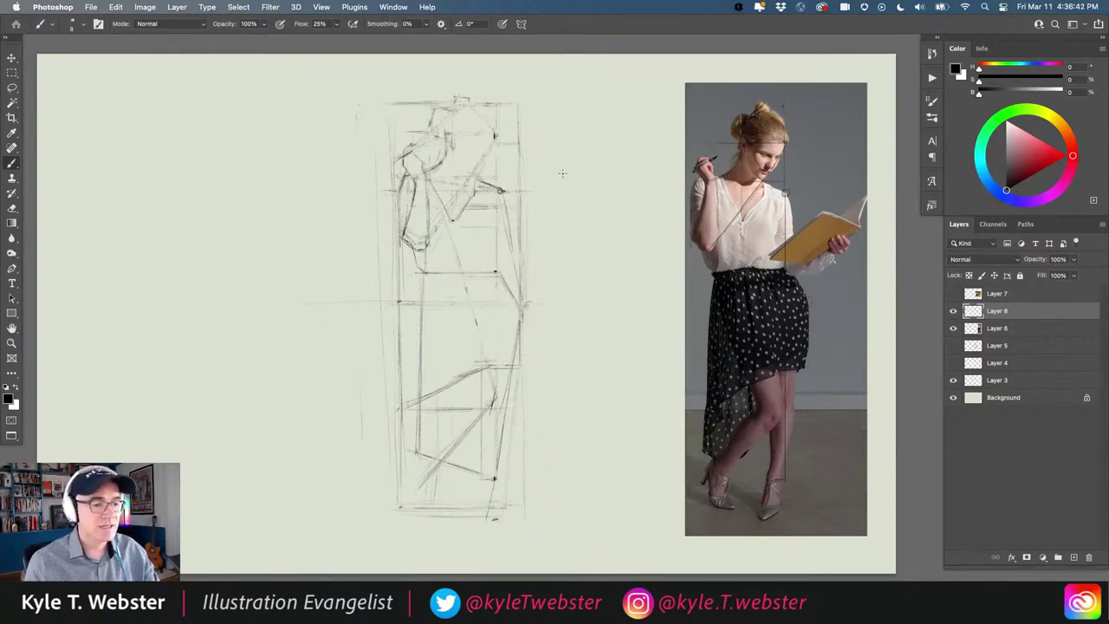
drag(524, 192, 592, 192)
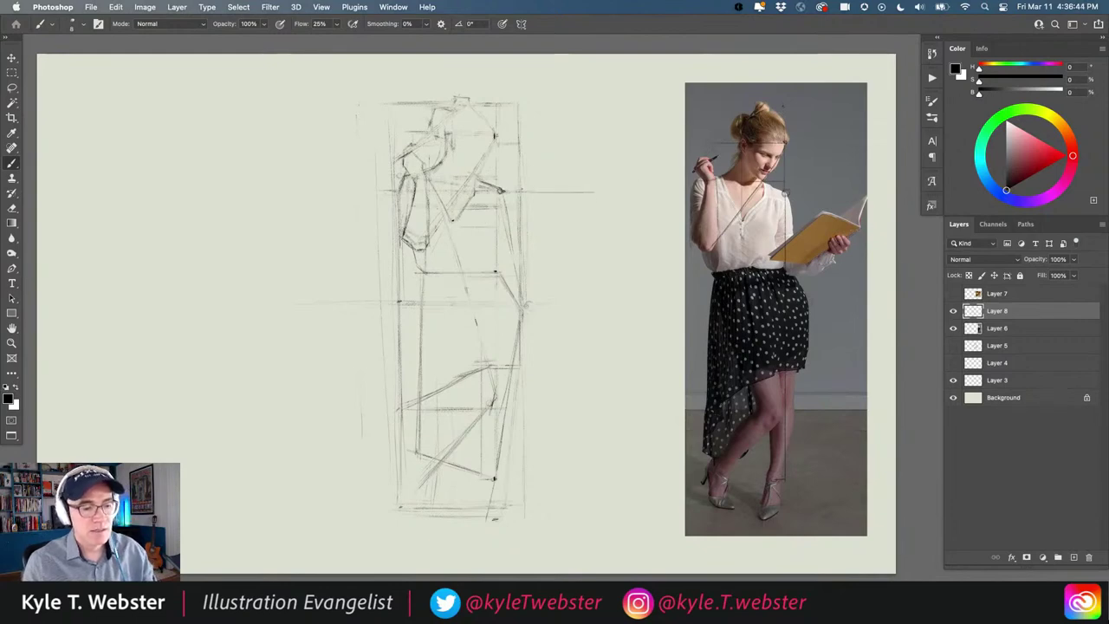
drag(783, 194, 866, 196)
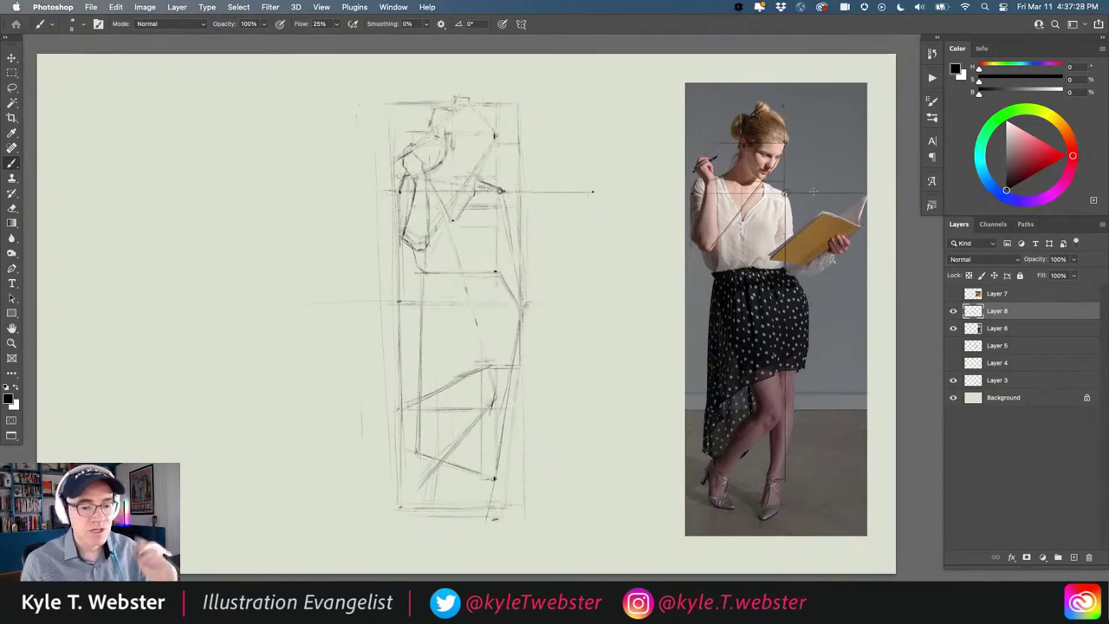
drag(739, 223, 862, 223)
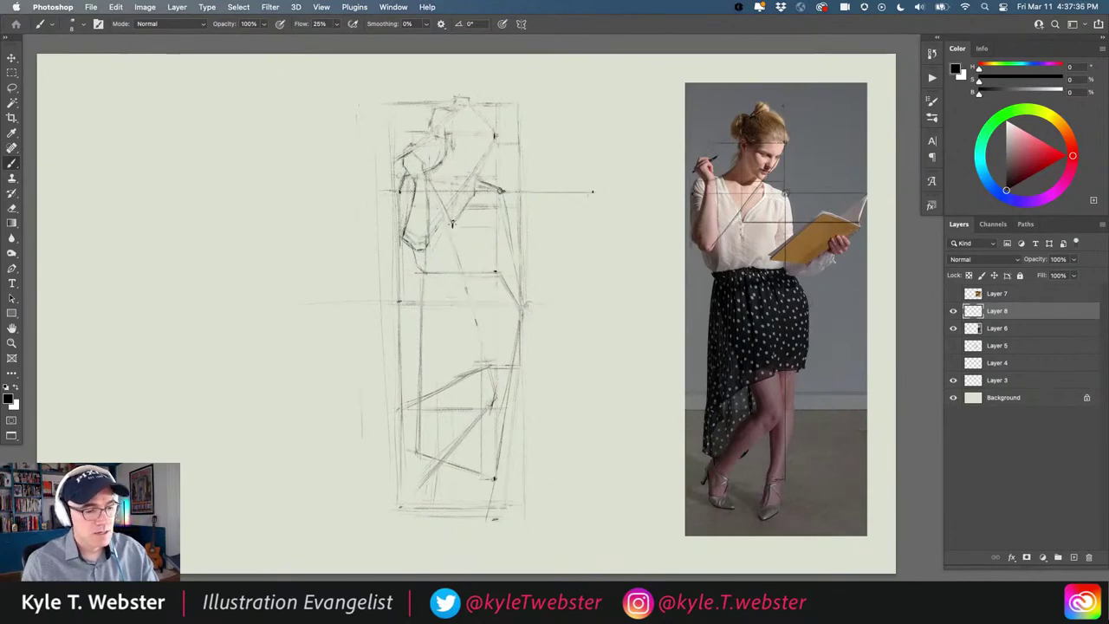
mouse_move(451, 224)
mouse_down()
mouse_move(598, 217)
mouse_move(592, 194)
mouse_move(583, 225)
mouse_up()
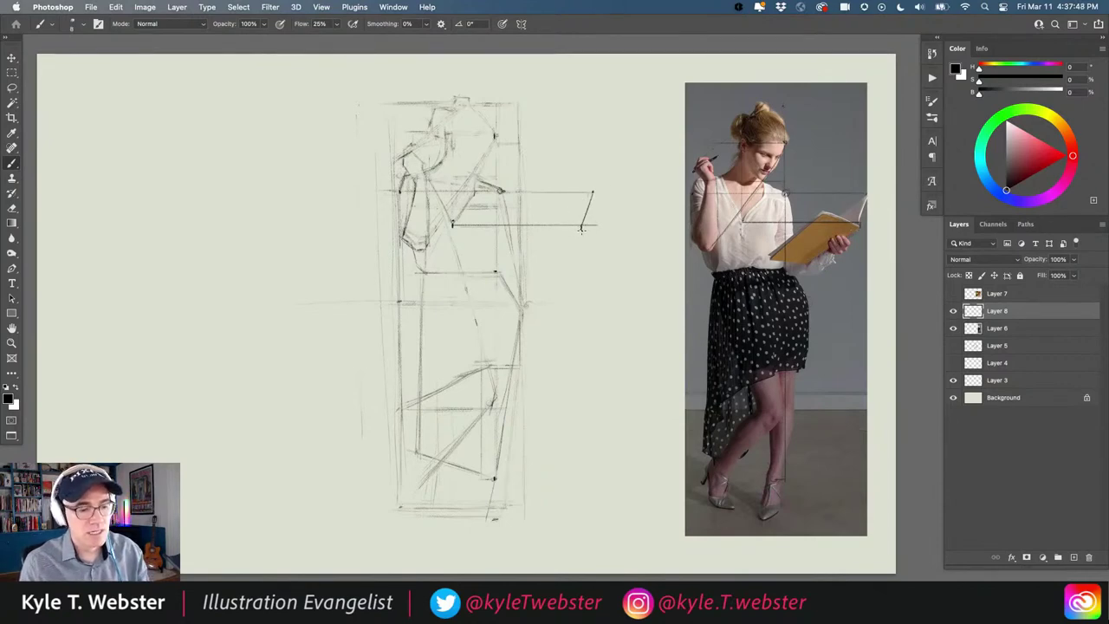
Step: Draw the book's slanted top edge from the shoulder down to its outer corner, darkening it with repeated strokes
mouse_move(543, 213)
mouse_down()
mouse_move(573, 227)
mouse_move(555, 219)
mouse_up()
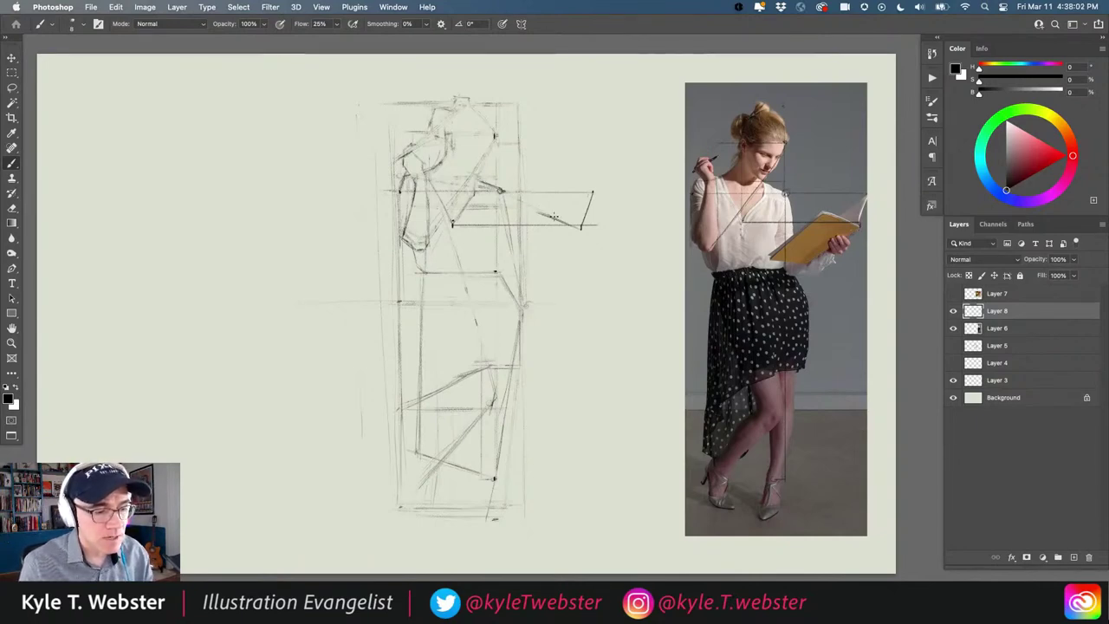
drag(551, 210, 568, 223)
drag(518, 198, 560, 219)
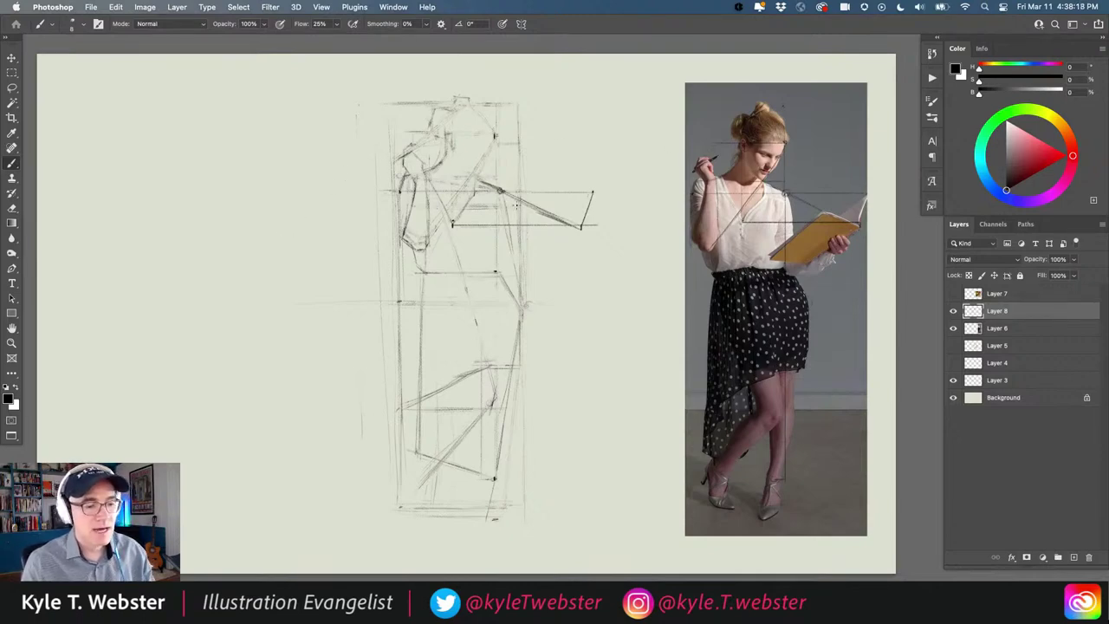
Step: Outline the triangular gap between the sleeve and book on the photo, repeat it in the sketch, and add the book's raised page
mouse_move(819, 211)
mouse_down()
mouse_move(795, 235)
mouse_move(785, 195)
mouse_move(818, 207)
mouse_up()
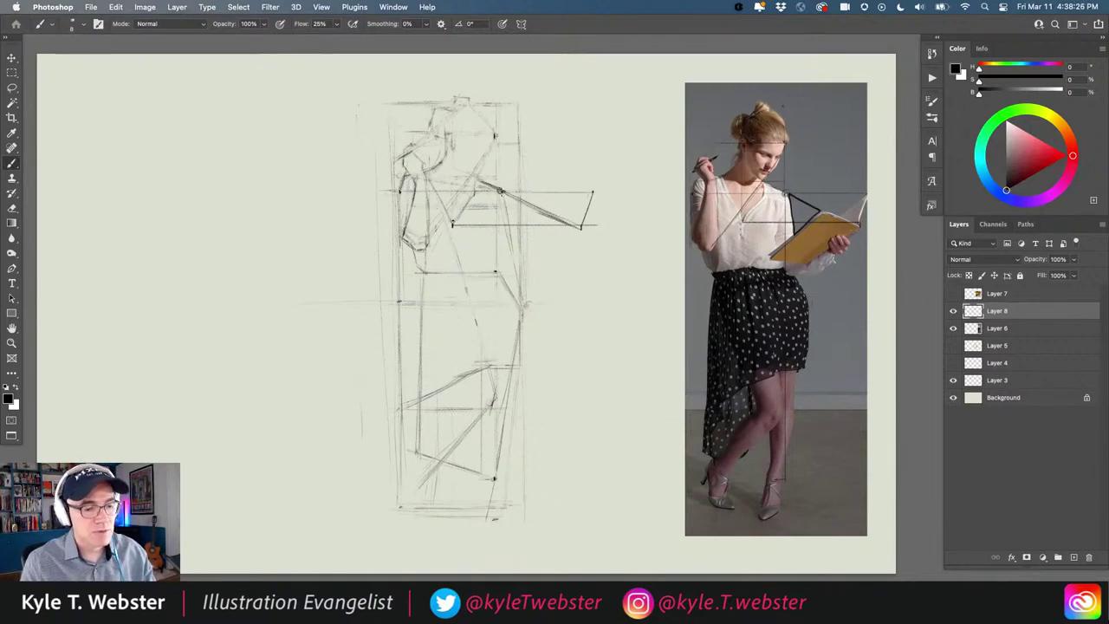
drag(500, 192, 512, 231)
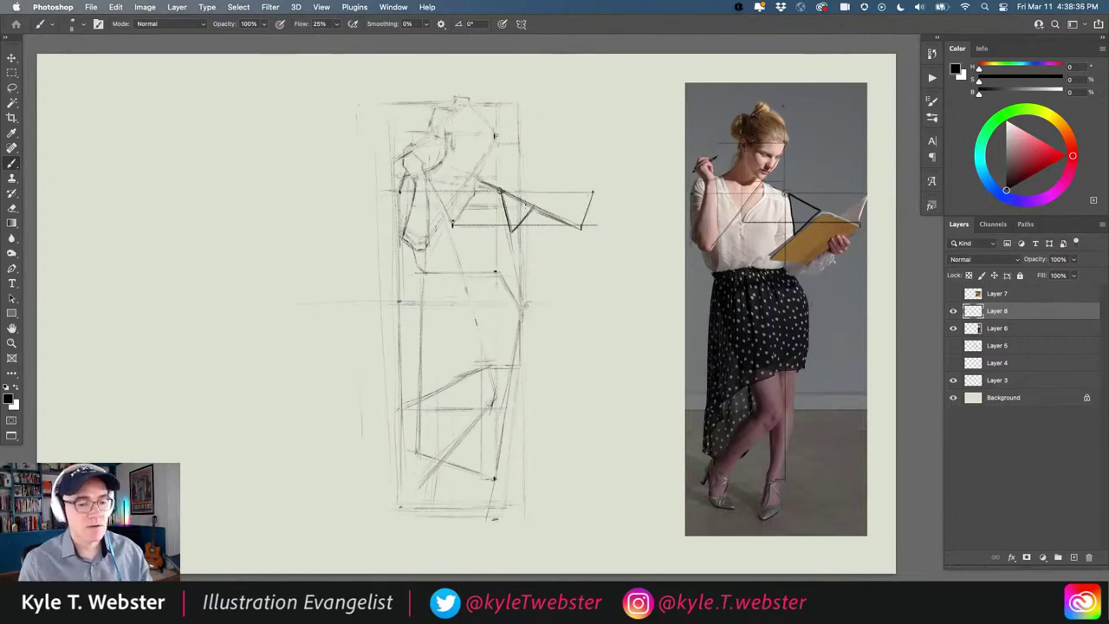
drag(533, 208, 581, 228)
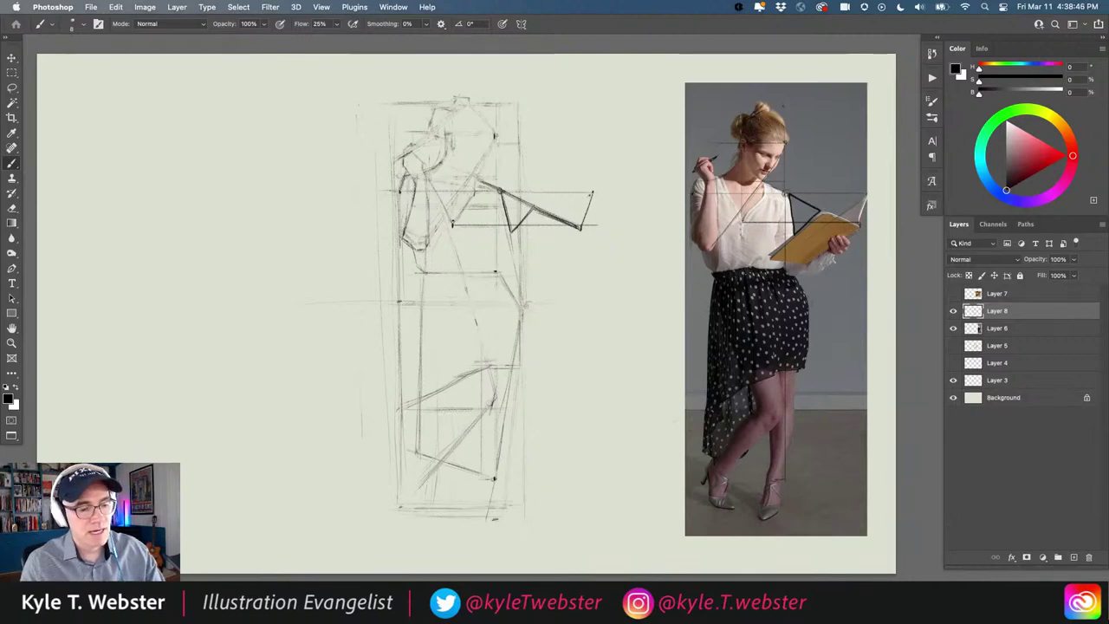
mouse_move(592, 193)
mouse_down()
mouse_move(582, 227)
mouse_move(560, 218)
mouse_up()
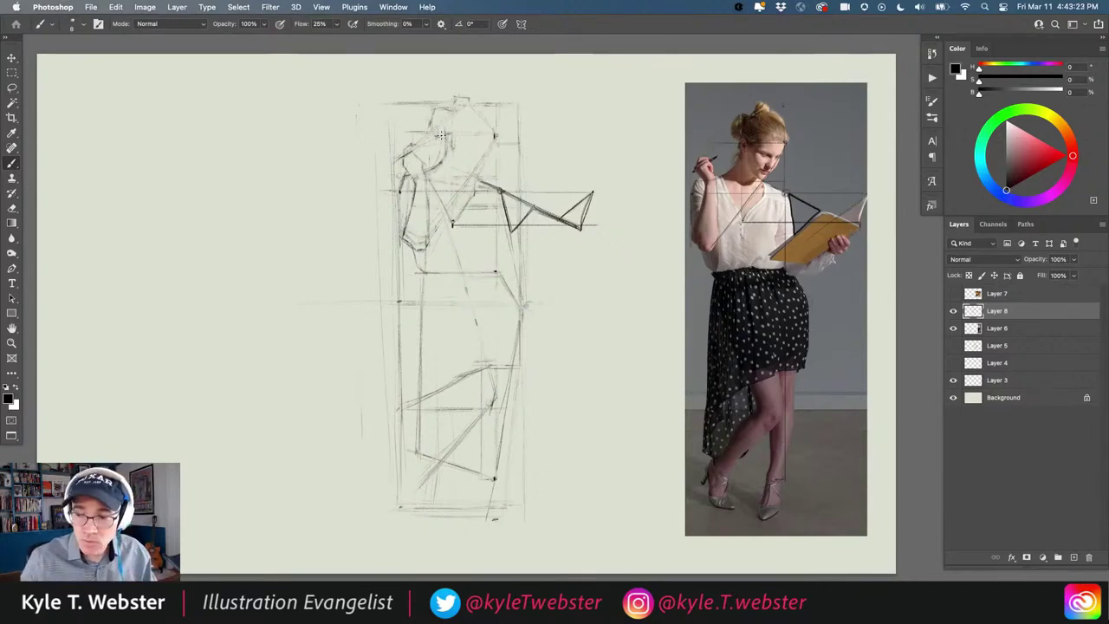
Step: Lasso the negative space on the photo along the face profile from the forehead to the chin, closing it with a rounded outer curve
key(l)
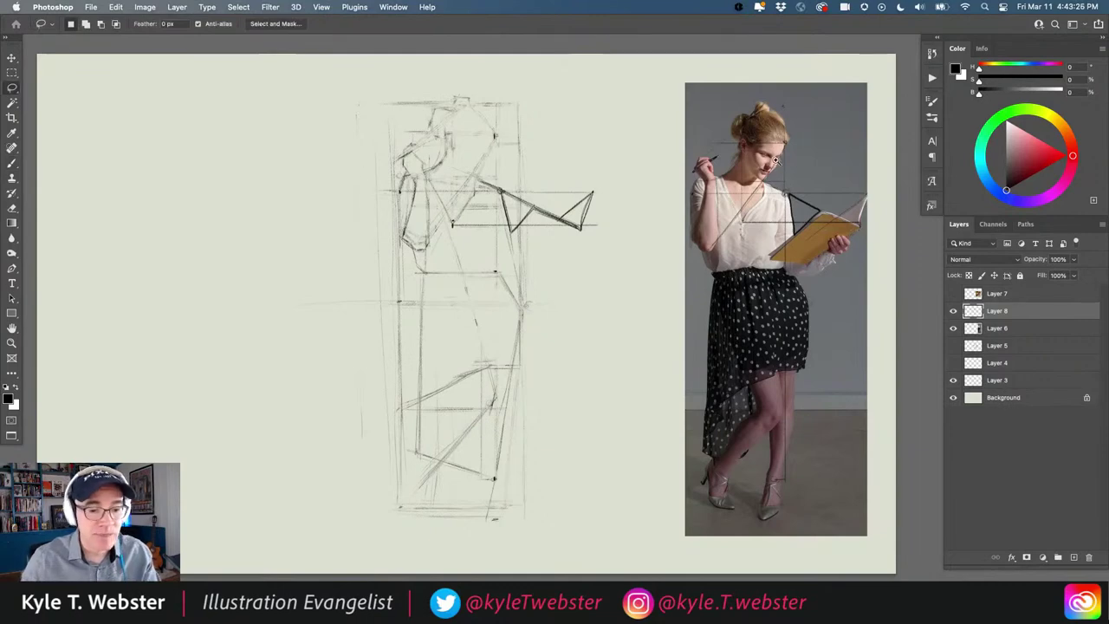
scroll(761, 174, up, 5)
scroll(763, 167, down, 1)
scroll(764, 167, up, 4)
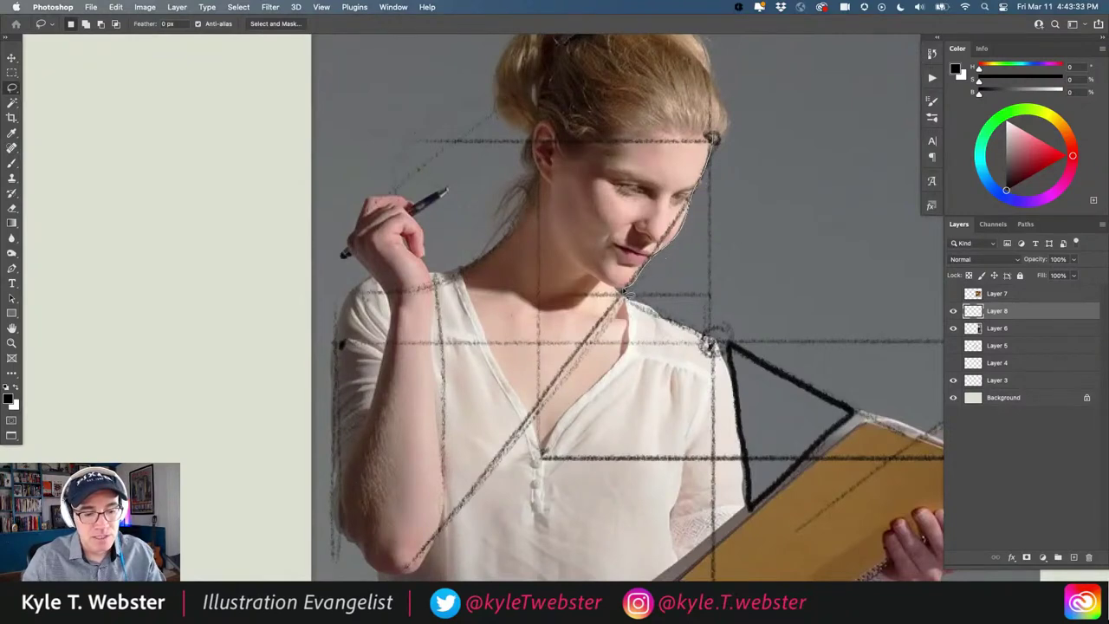
mouse_move(622, 295)
mouse_down()
mouse_move(774, 264)
mouse_move(737, 132)
mouse_move(624, 295)
mouse_up()
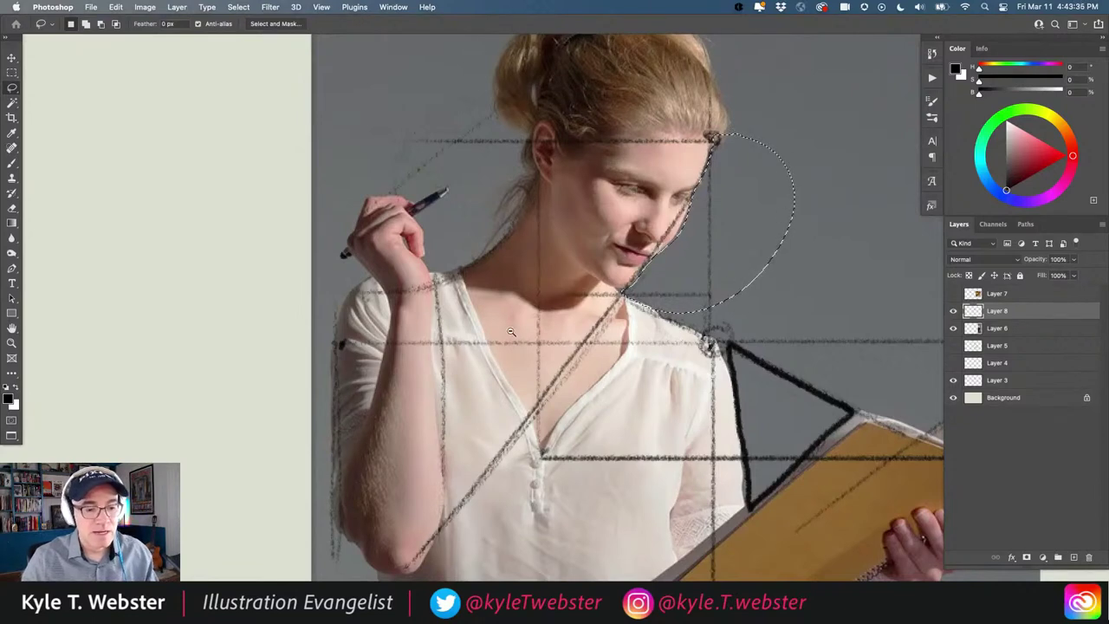
Step: Move the selection outline to the blank canvas between the sketch and photo, fill it with black and deselect it
key(super+minus)
drag(506, 322, 539, 307)
key(m)
mouse_move(658, 221)
mouse_down()
mouse_move(486, 203)
mouse_move(444, 212)
mouse_up()
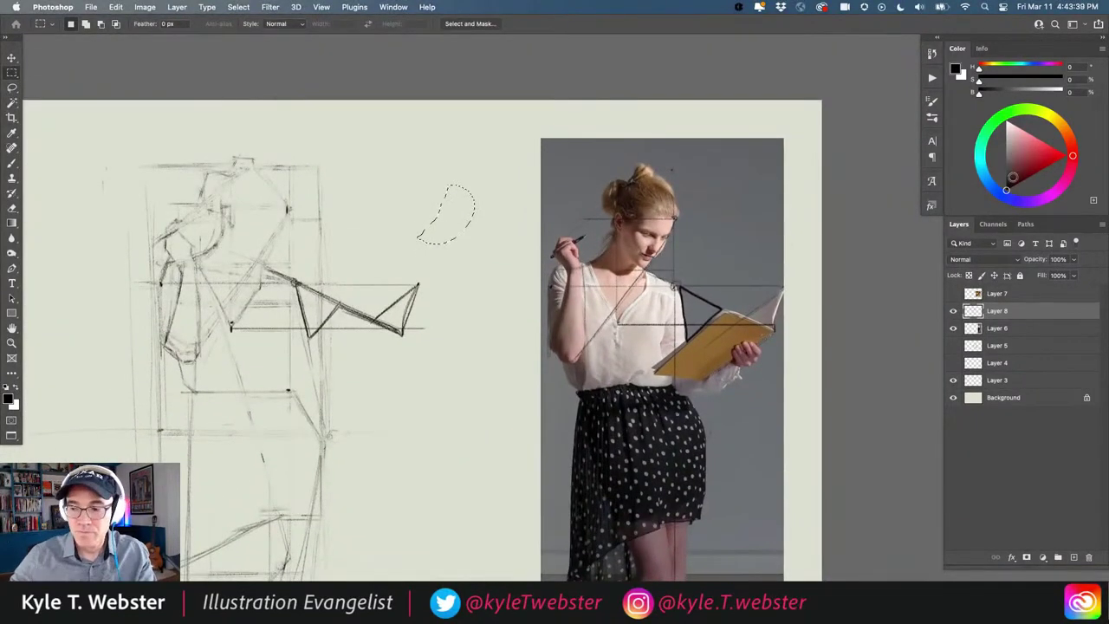
key(alt+BackSpace)
drag(472, 205, 493, 208)
click(494, 208)
Step: Draw a straight line between the two tips of the black shape with the pencil brush, and label its ends A and B
key(b)
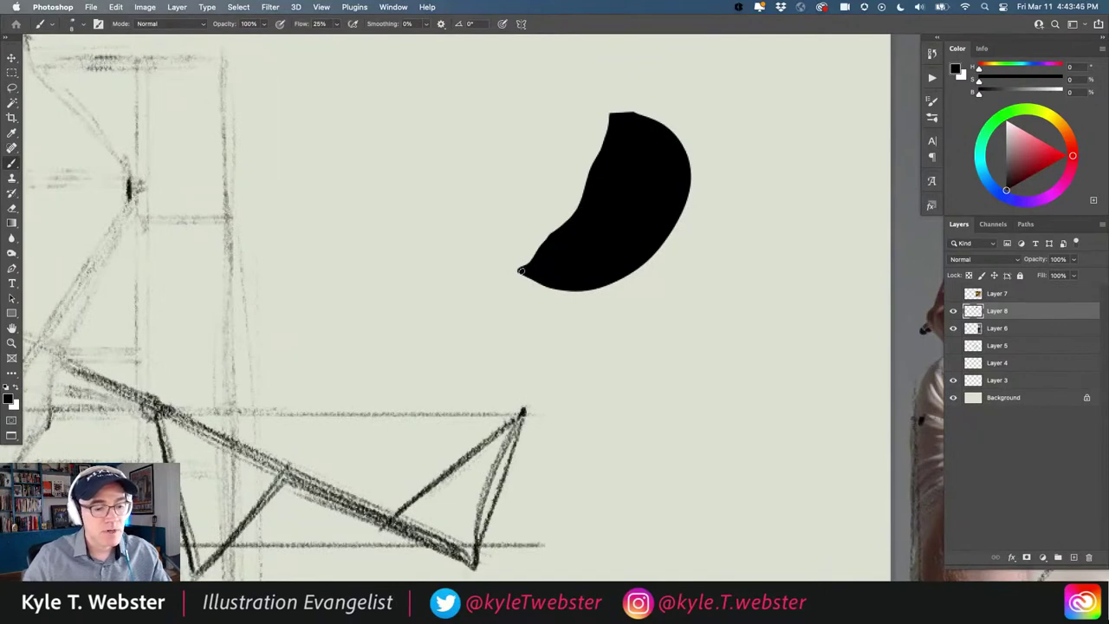
scroll(425, 362, down, 2)
scroll(419, 362, up, 3)
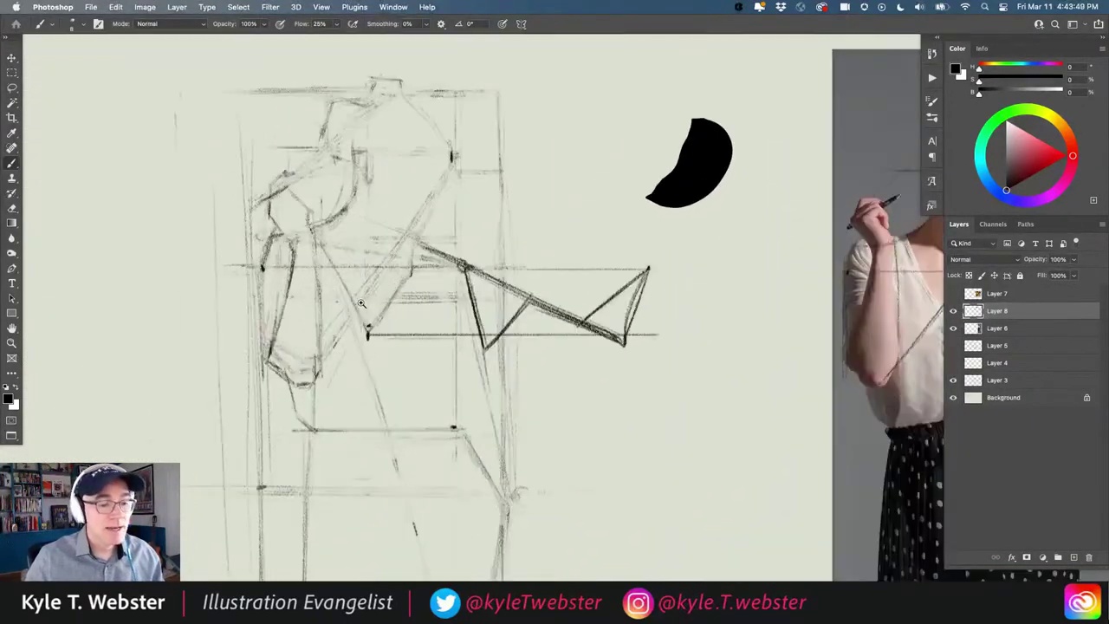
scroll(555, 268, up, 3)
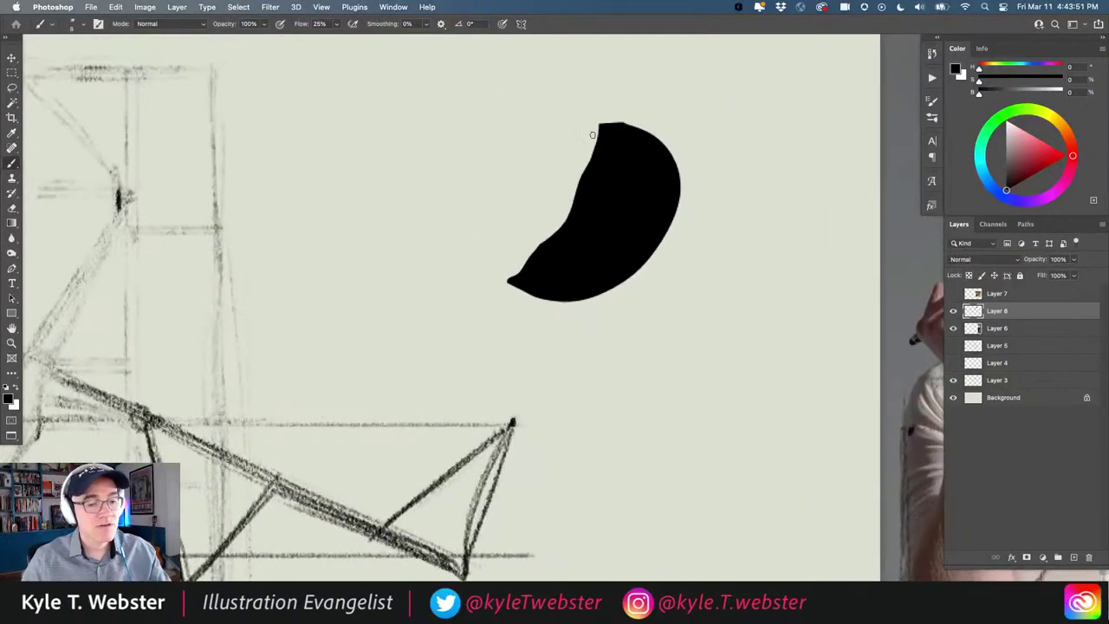
drag(598, 124, 510, 281)
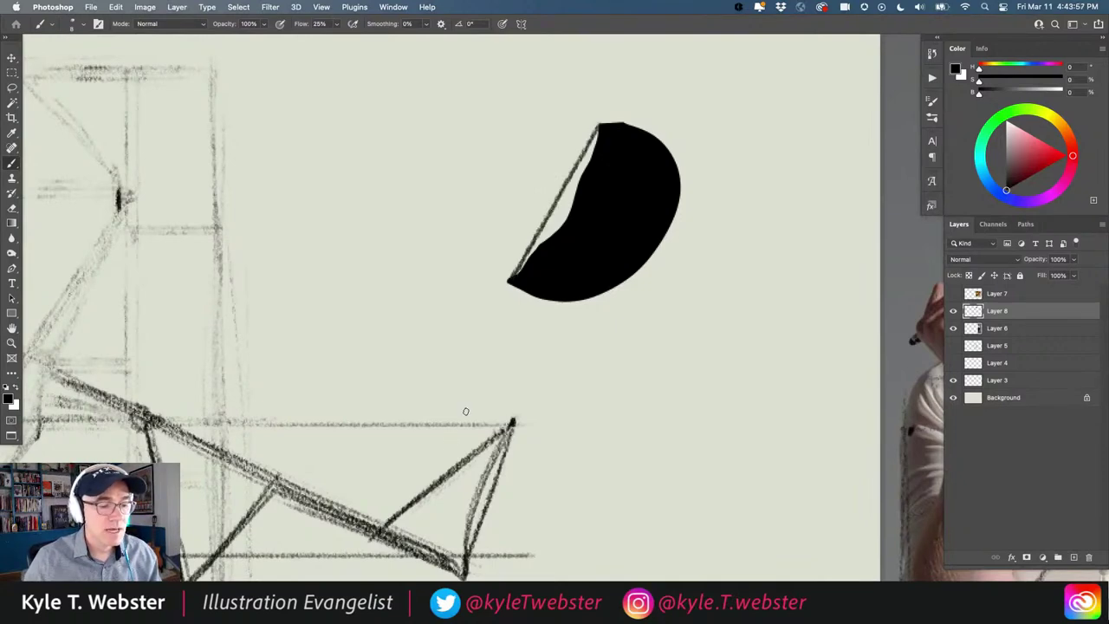
mouse_move(590, 114)
mouse_down()
mouse_move(595, 101)
mouse_move(601, 117)
mouse_up()
drag(590, 111, 600, 110)
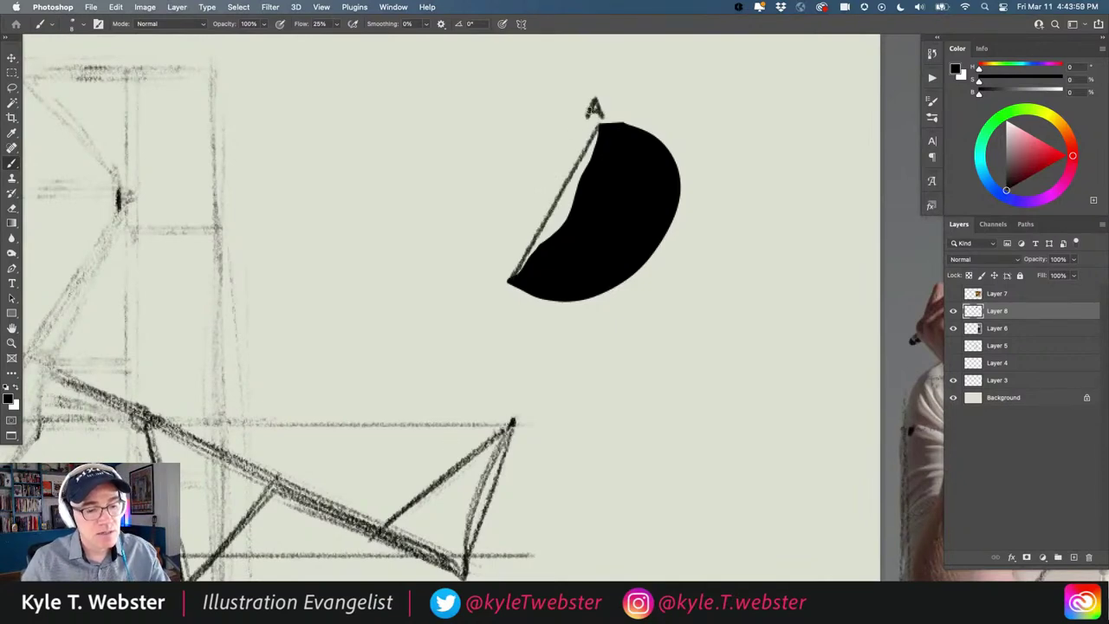
drag(485, 269, 487, 290)
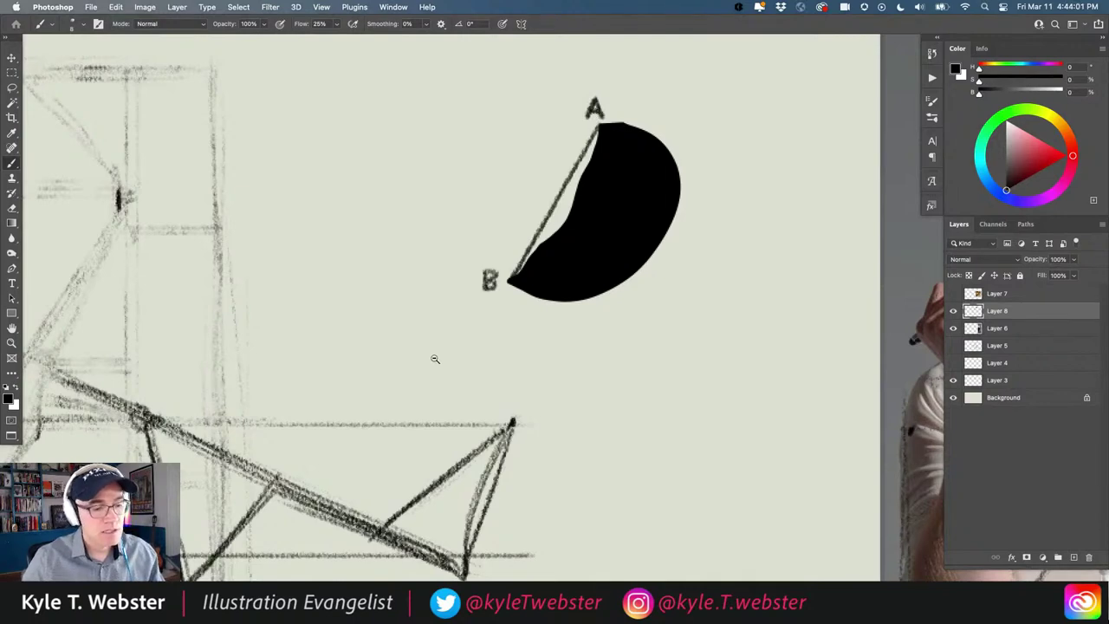
Step: Mark the book's lower edge height just above the waistline with a horizontal guide, and drop a vertical guide to it from the book's upper corner
scroll(434, 359, down, 5)
scroll(433, 359, up, 2)
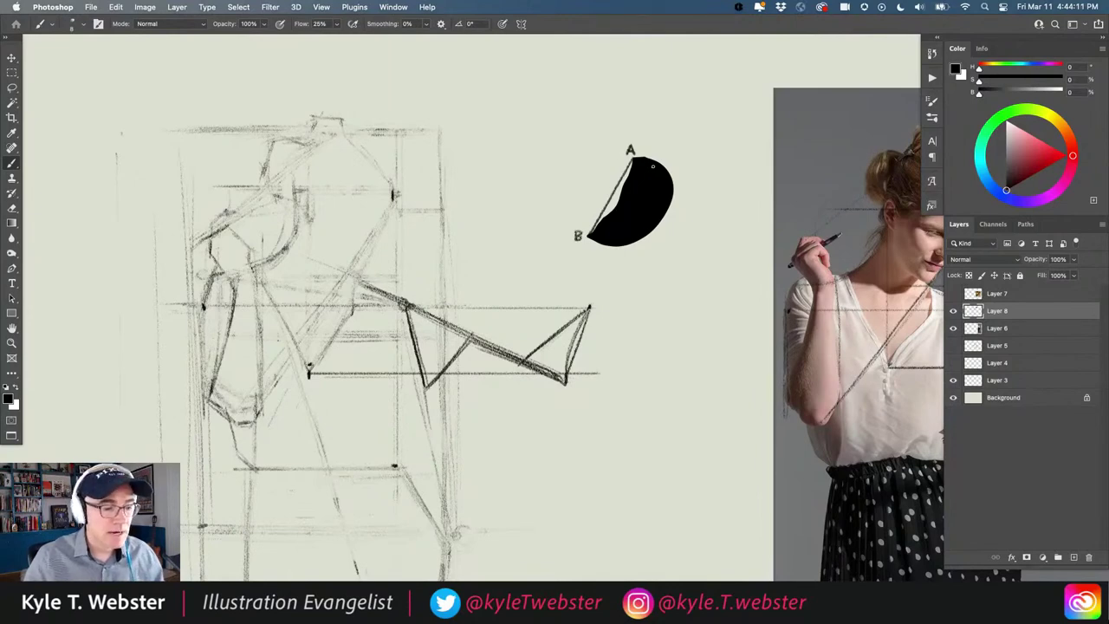
scroll(368, 382, down, 3)
scroll(321, 283, up, 3)
drag(321, 283, 318, 281)
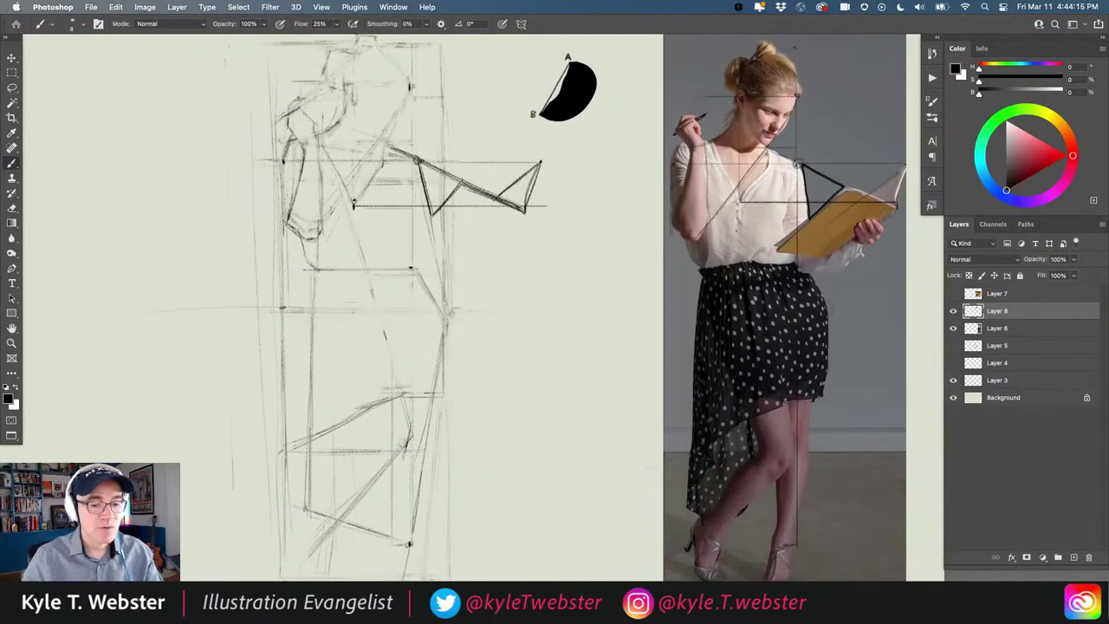
scroll(592, 260, right, 5)
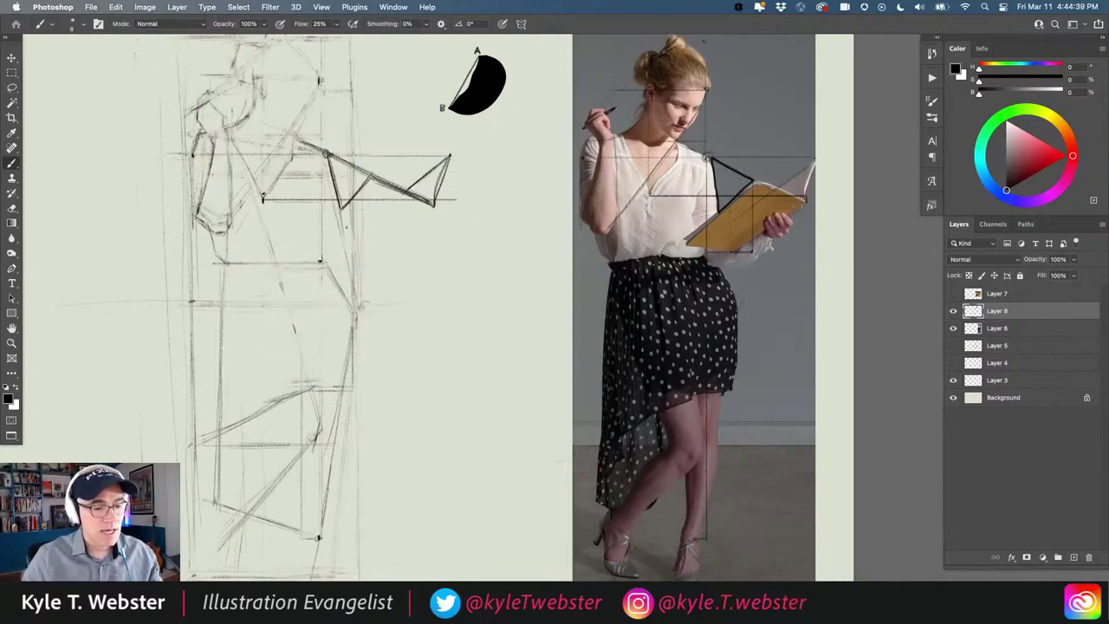
drag(322, 262, 324, 242)
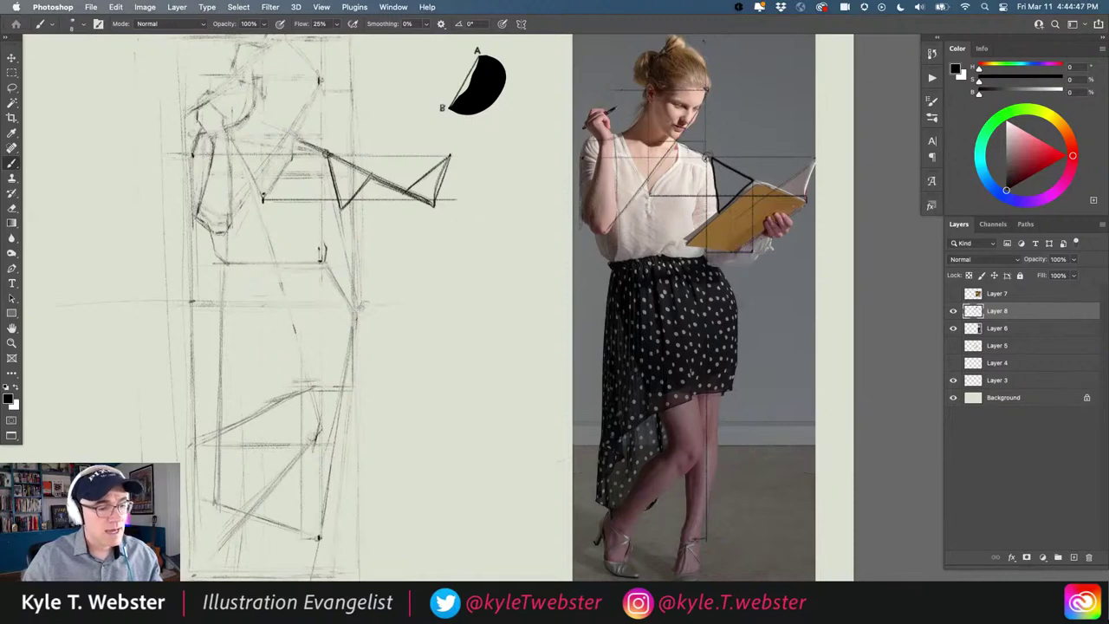
drag(319, 248, 388, 250)
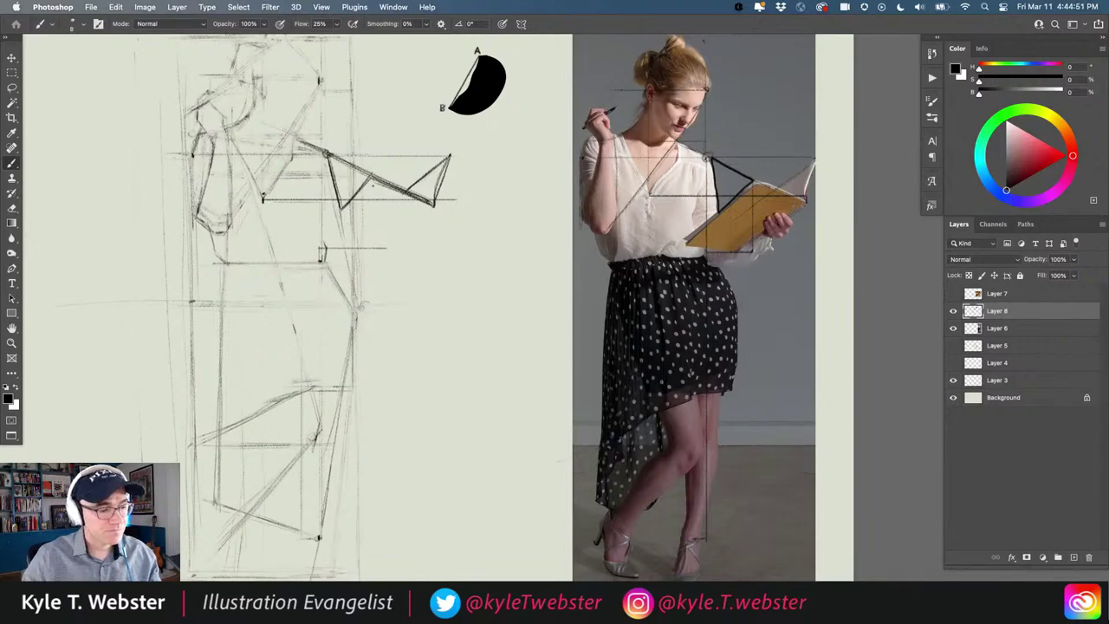
drag(373, 175, 371, 267)
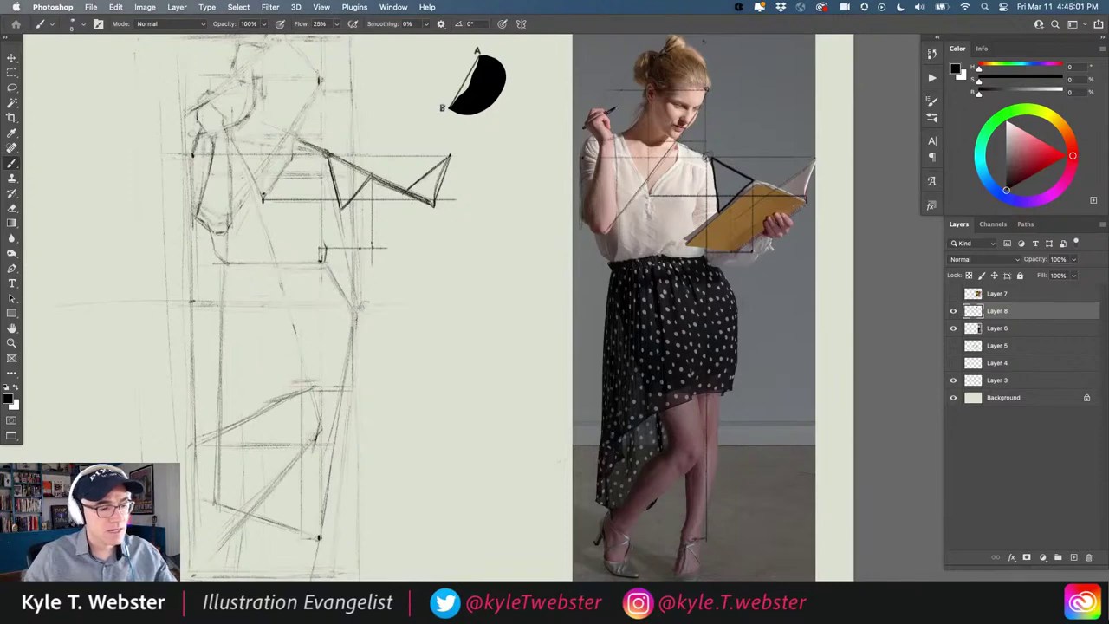
Step: Close the book's outline with the slanted outer lower edge, the bottom edge above the waist, and the long diagonal inner edge
drag(433, 205, 364, 250)
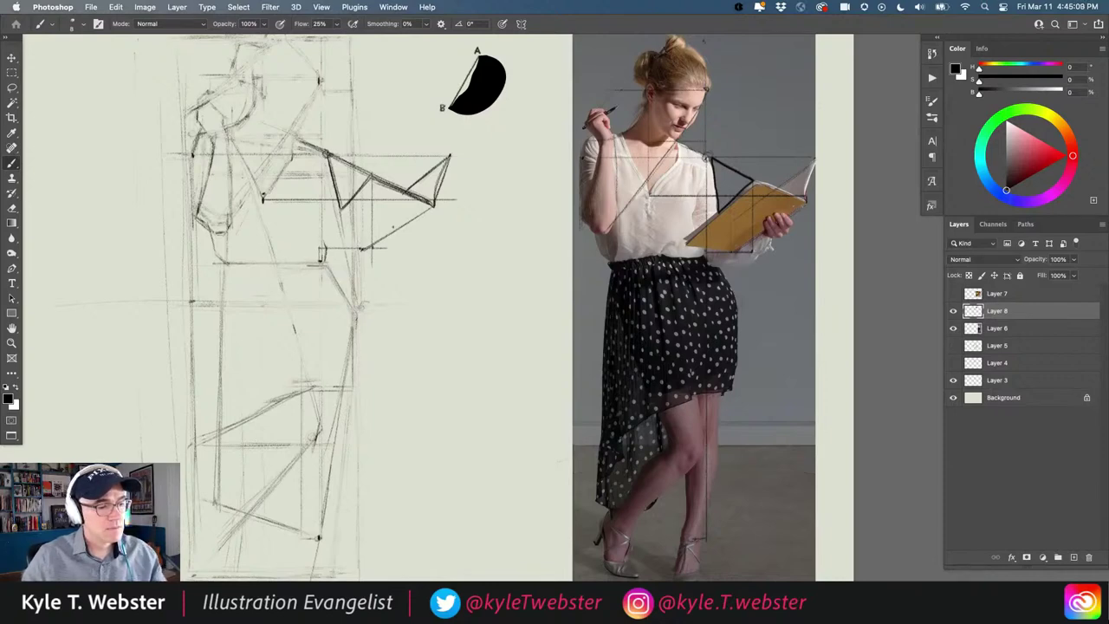
drag(434, 205, 367, 254)
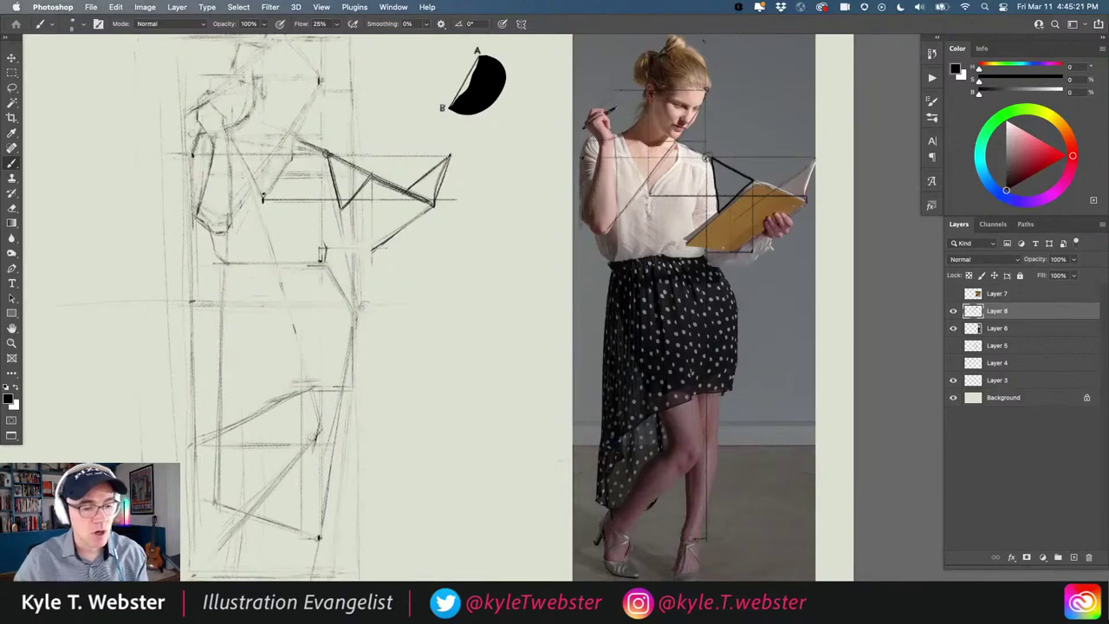
drag(321, 249, 364, 254)
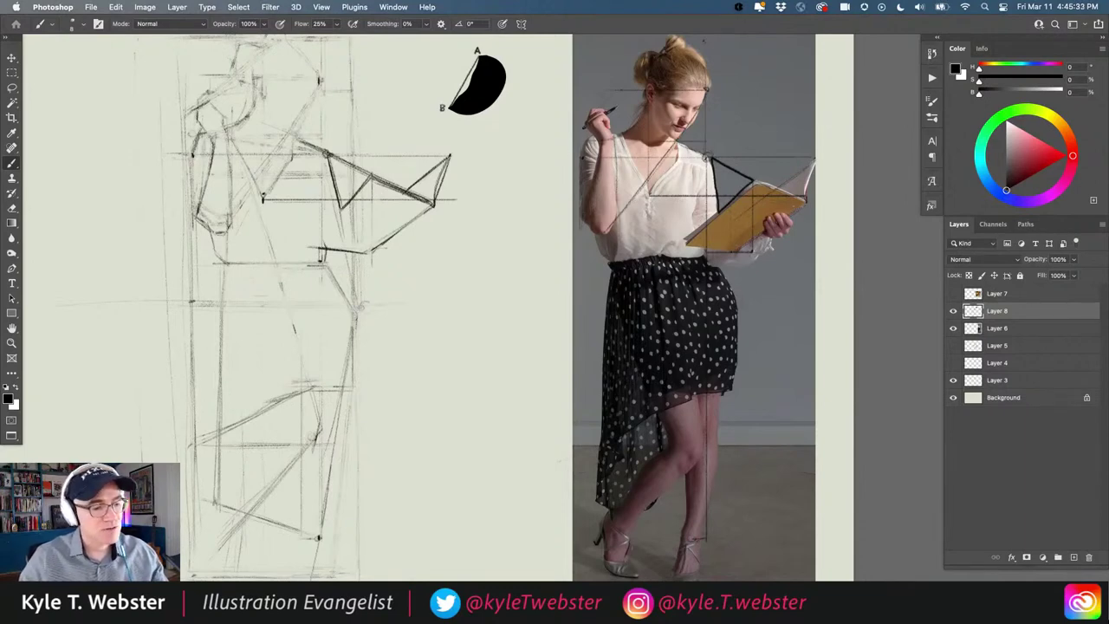
drag(347, 205, 309, 250)
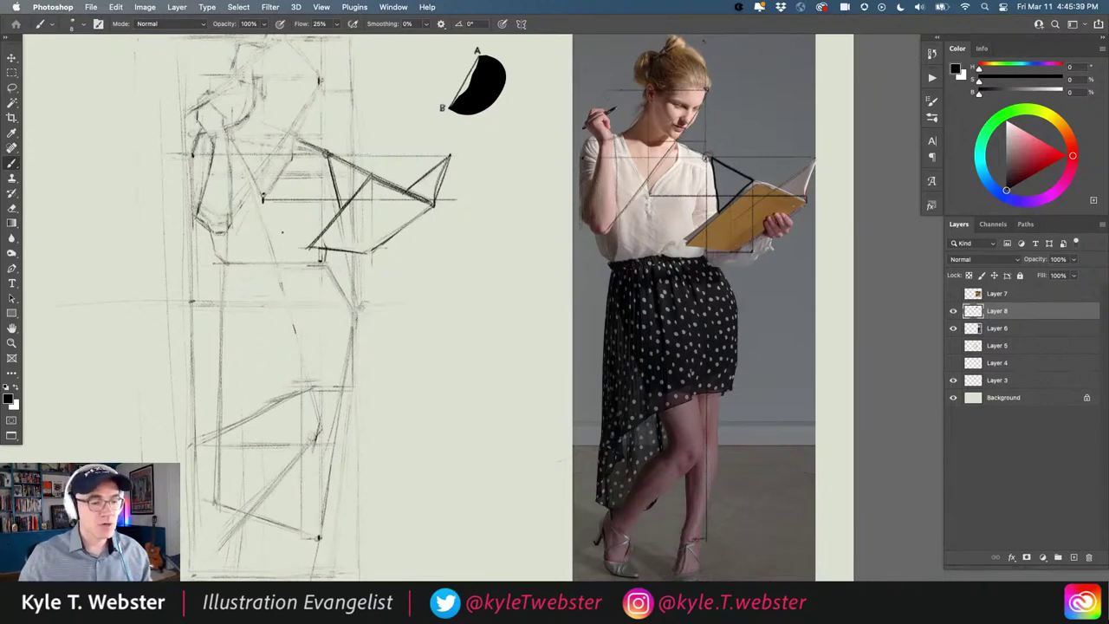
Step: Lasso the sketched book outline and overlay a copy on the book in the photo to compare the shapes
key(l)
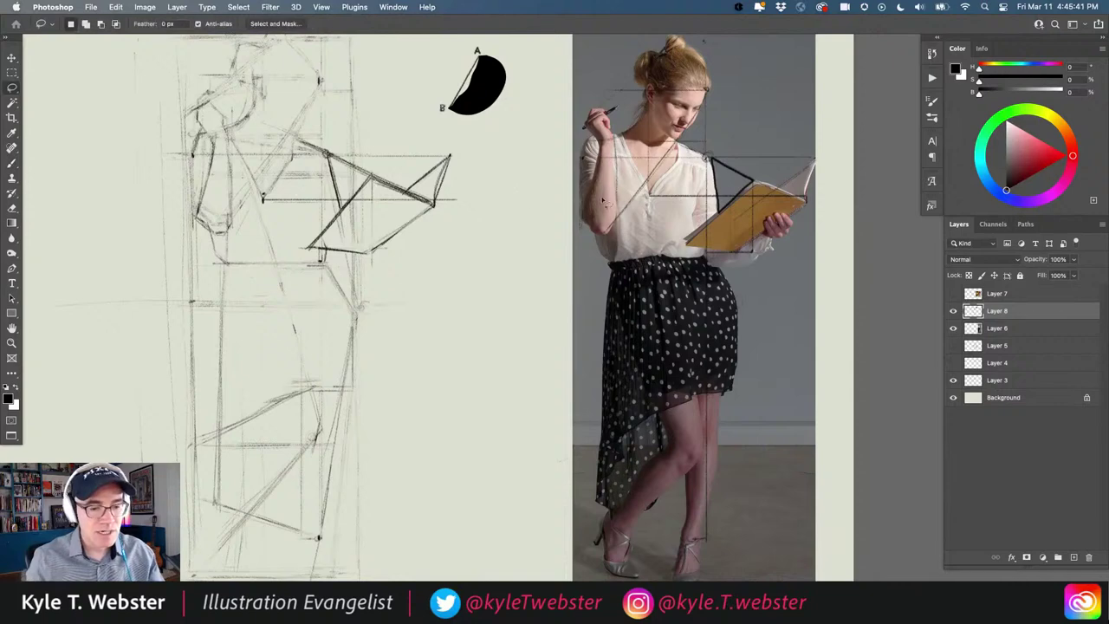
mouse_move(397, 172)
mouse_down()
mouse_move(447, 156)
mouse_move(412, 184)
mouse_move(371, 172)
mouse_move(306, 253)
mouse_move(392, 252)
mouse_move(457, 164)
mouse_move(437, 136)
mouse_up()
key(v)
mouse_move(399, 254)
mouse_down()
mouse_move(387, 250)
mouse_move(741, 291)
mouse_up()
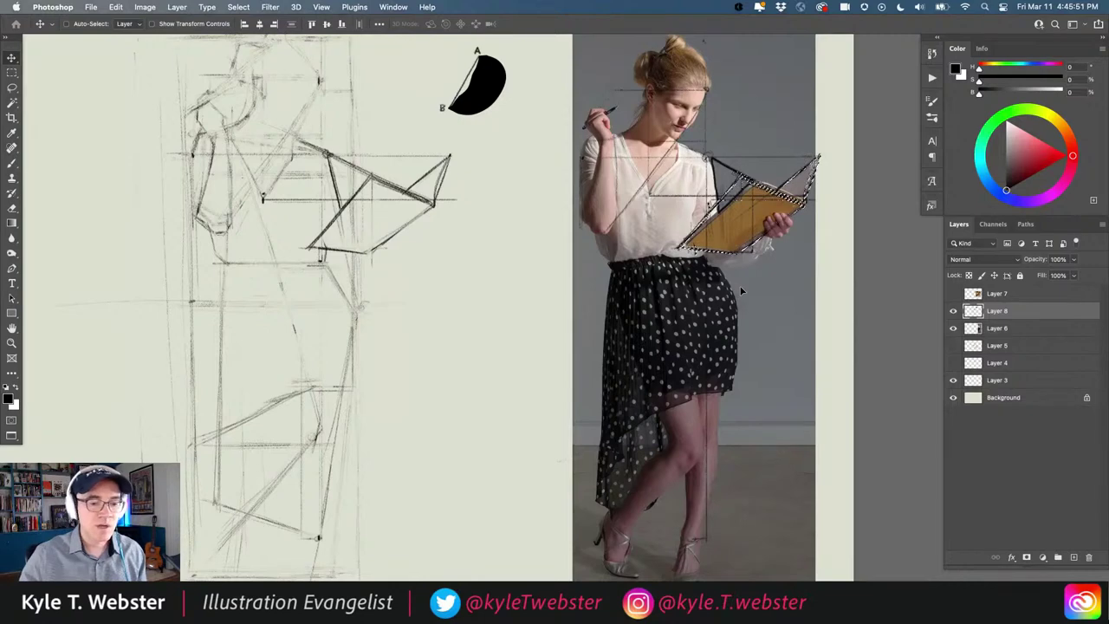
key(super+d)
key(super+plus)
key(b)
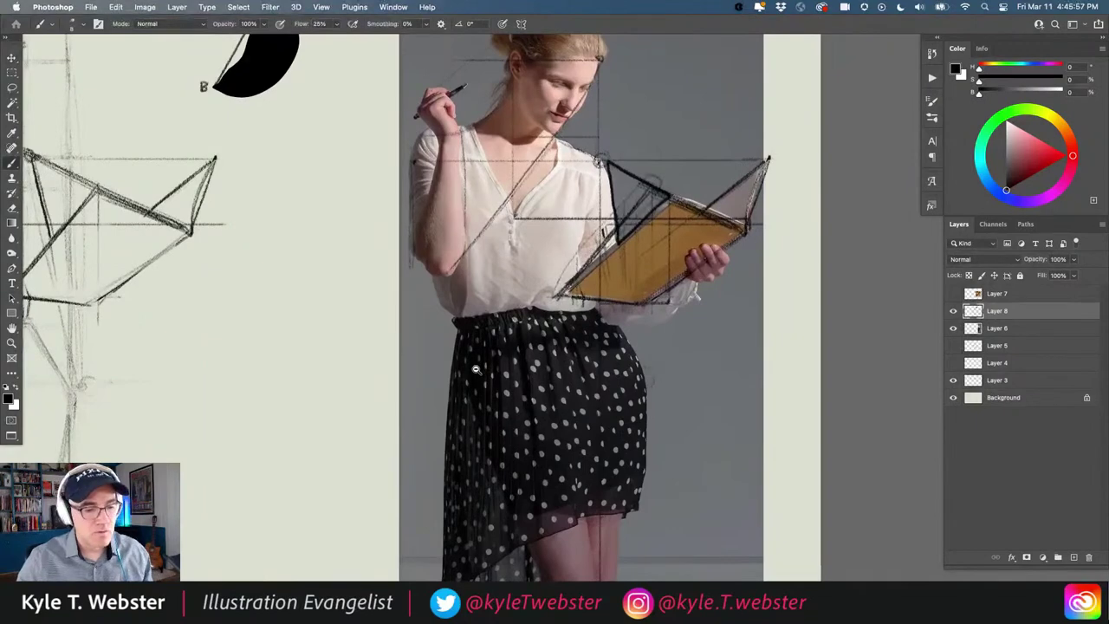
Step: Remove the overlaid book copy from the photo
key(super+minus)
scroll(453, 377, left, 5)
scroll(452, 377, down, 3)
key(super+shift+d)
scroll(273, 346, left, 5)
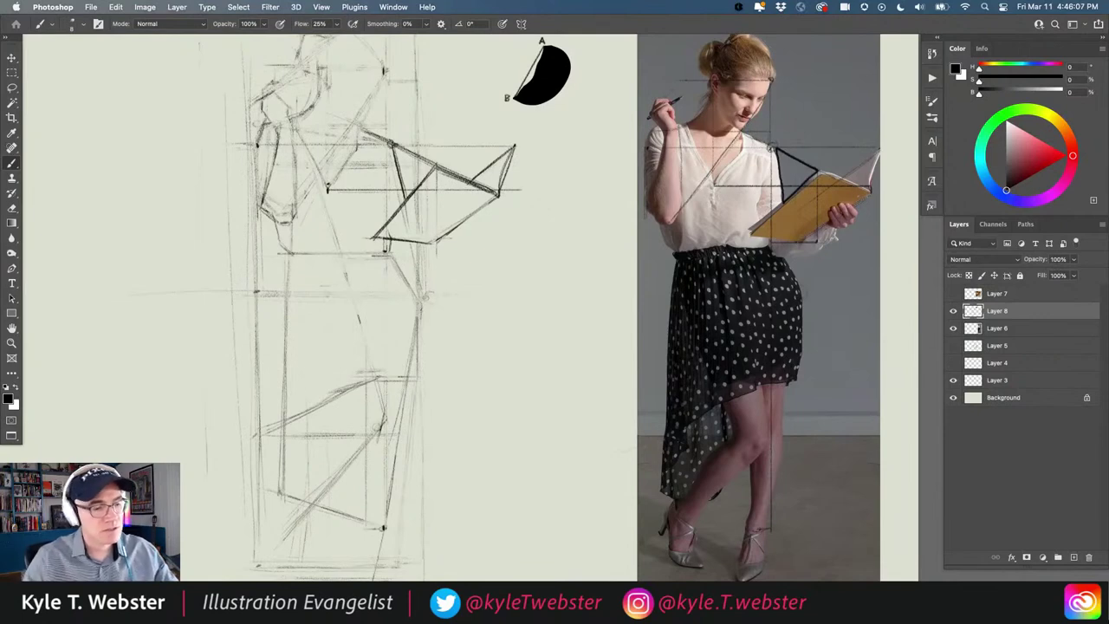
Step: Redraw the book's long diagonal inner edge slightly farther out and erase the old line around its upper corner
drag(442, 171, 379, 234)
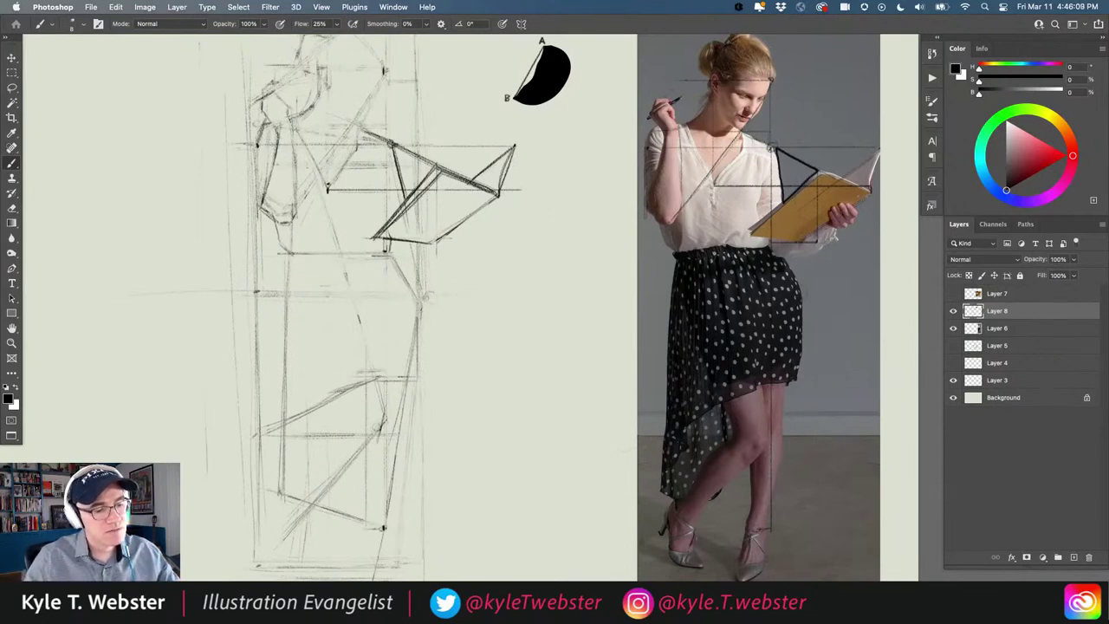
drag(442, 171, 380, 236)
key(super+z)
key(super+z)
key(super+z)
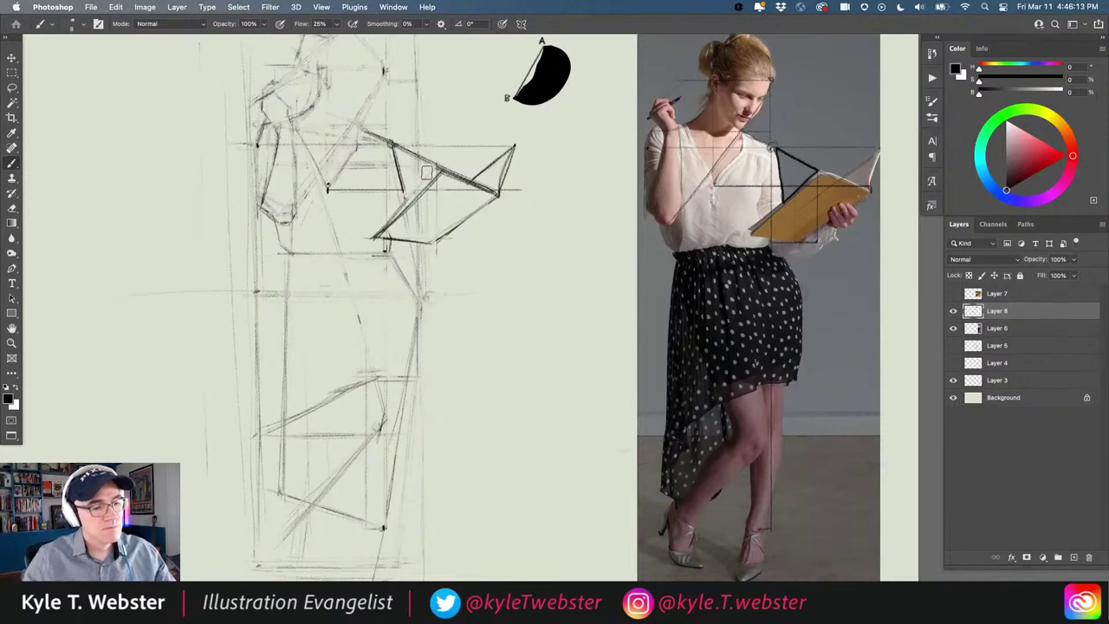
drag(442, 172, 380, 236)
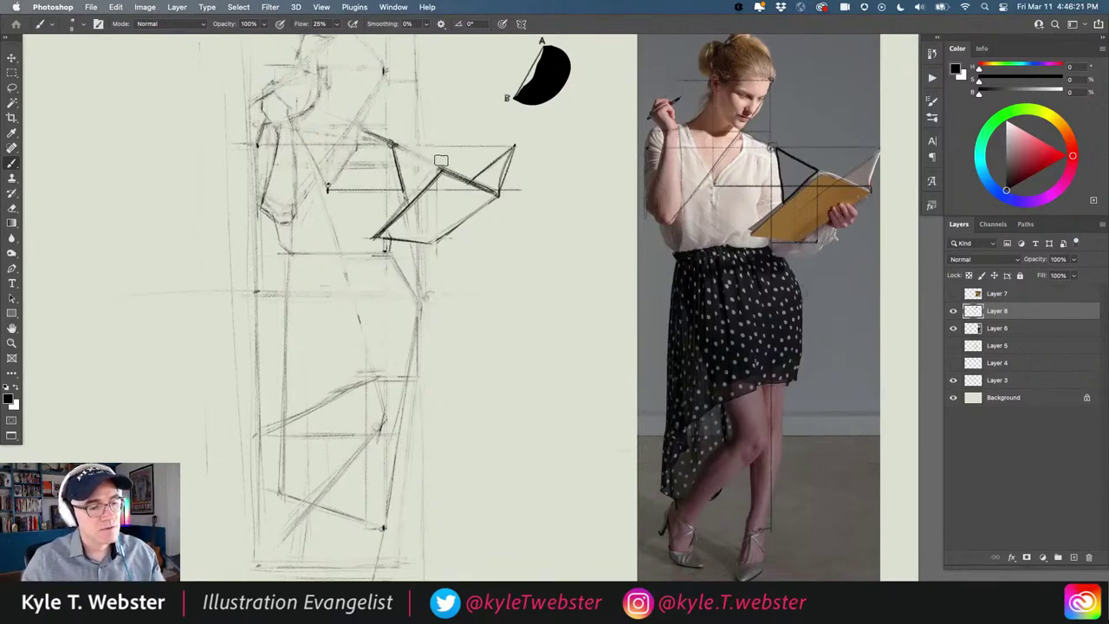
Step: Mark the base of the ear on the head and darken the slanted face line from the forehead corner down to the shoulder
key(super+minus)
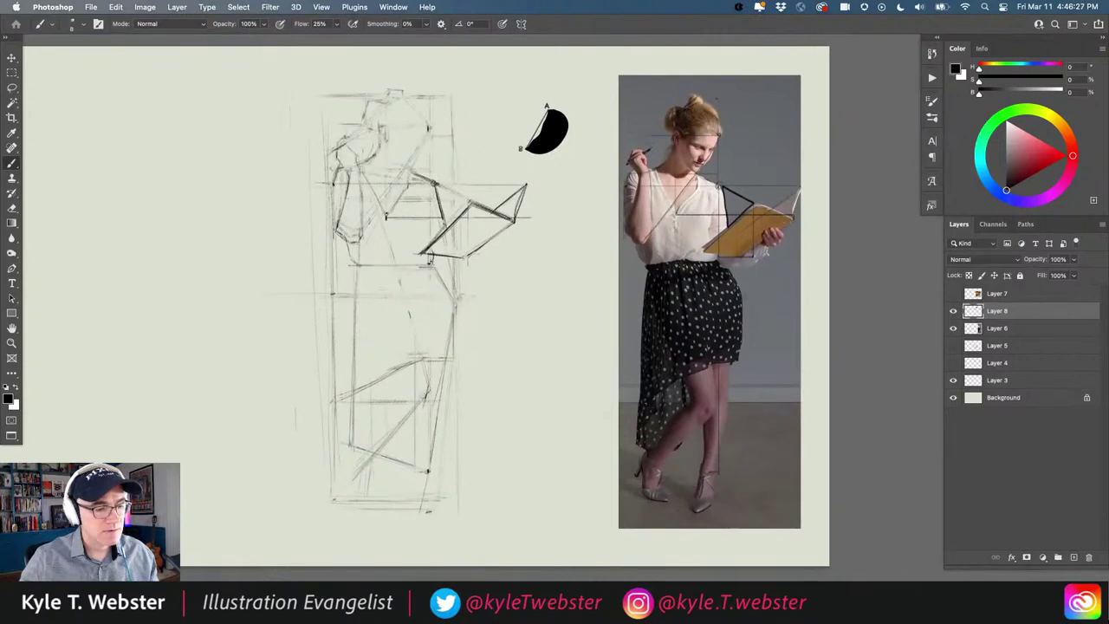
key(super+t)
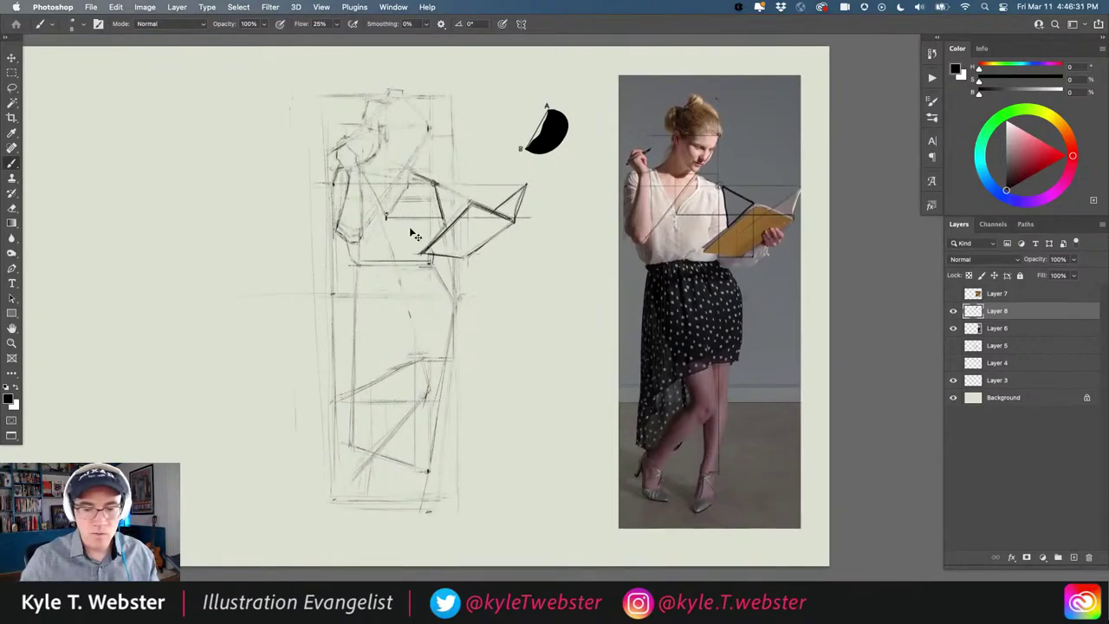
scroll(359, 378, down, 2)
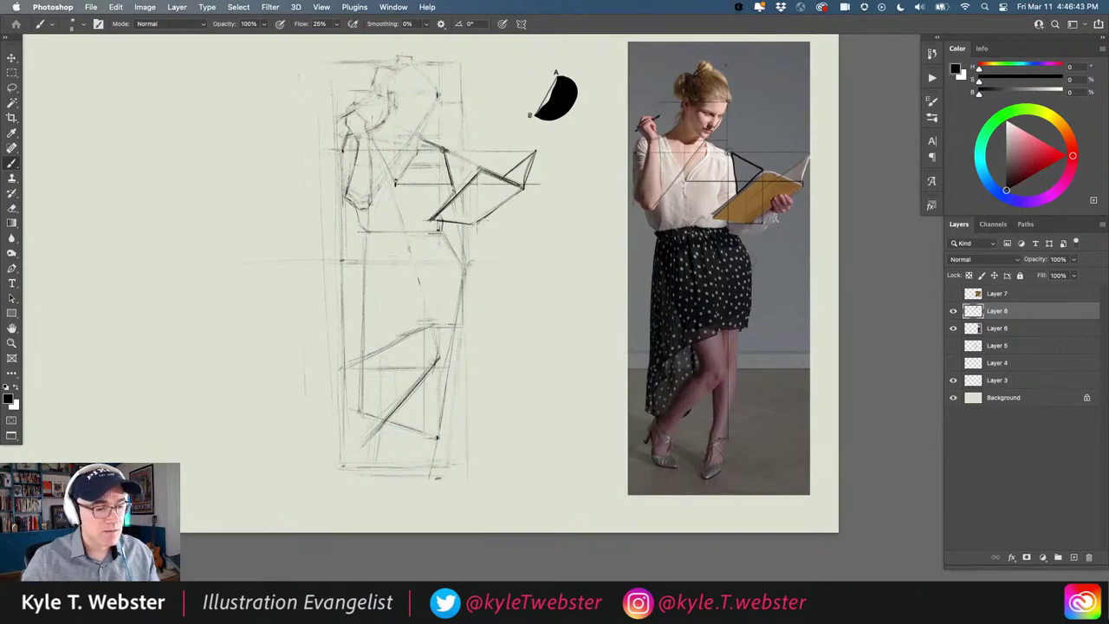
key(ctrl+plus)
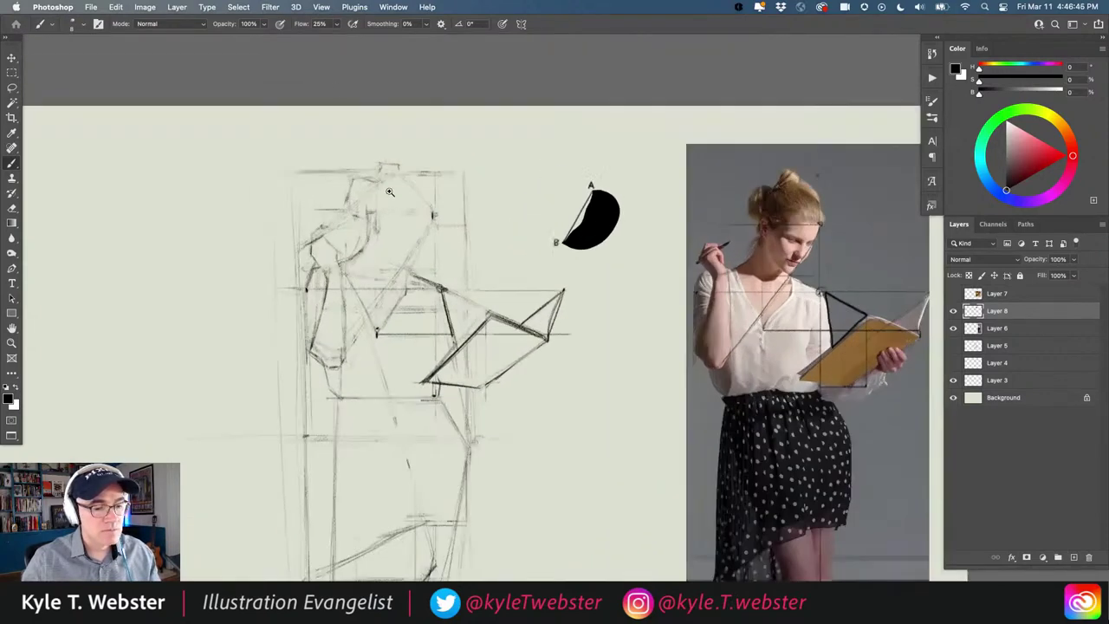
drag(371, 227, 378, 233)
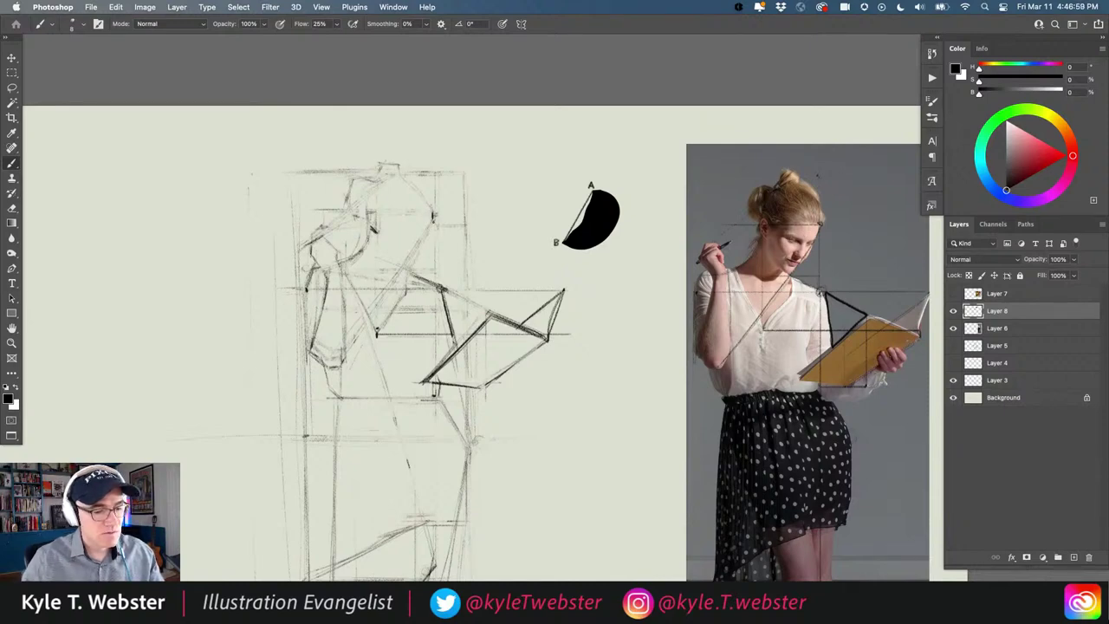
drag(432, 223, 413, 261)
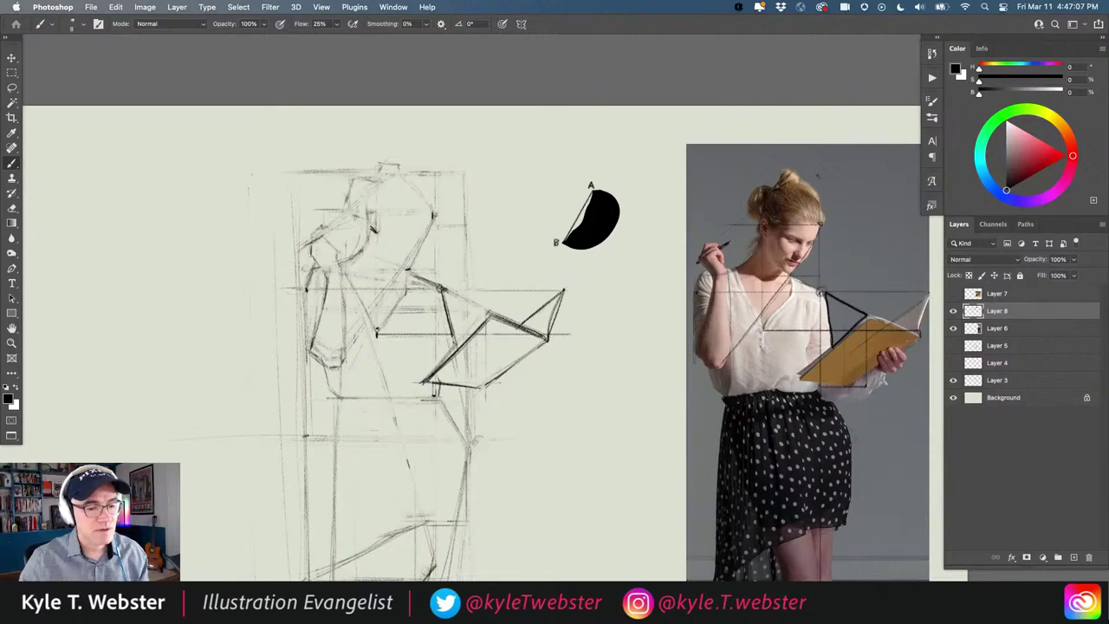
scroll(383, 289, up, 2)
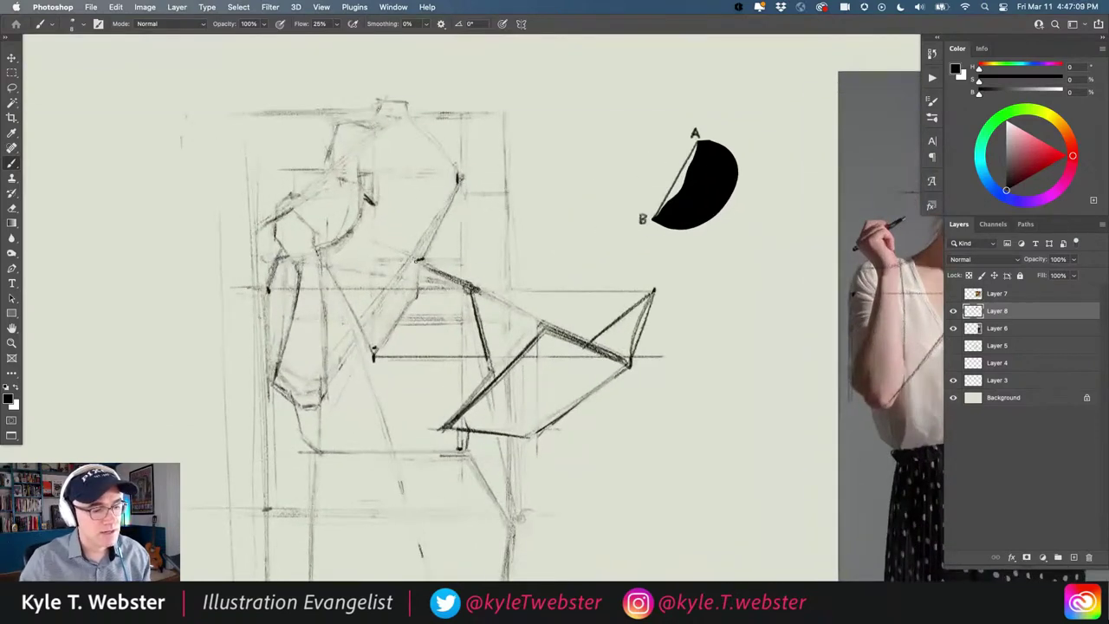
scroll(346, 294, down, 3)
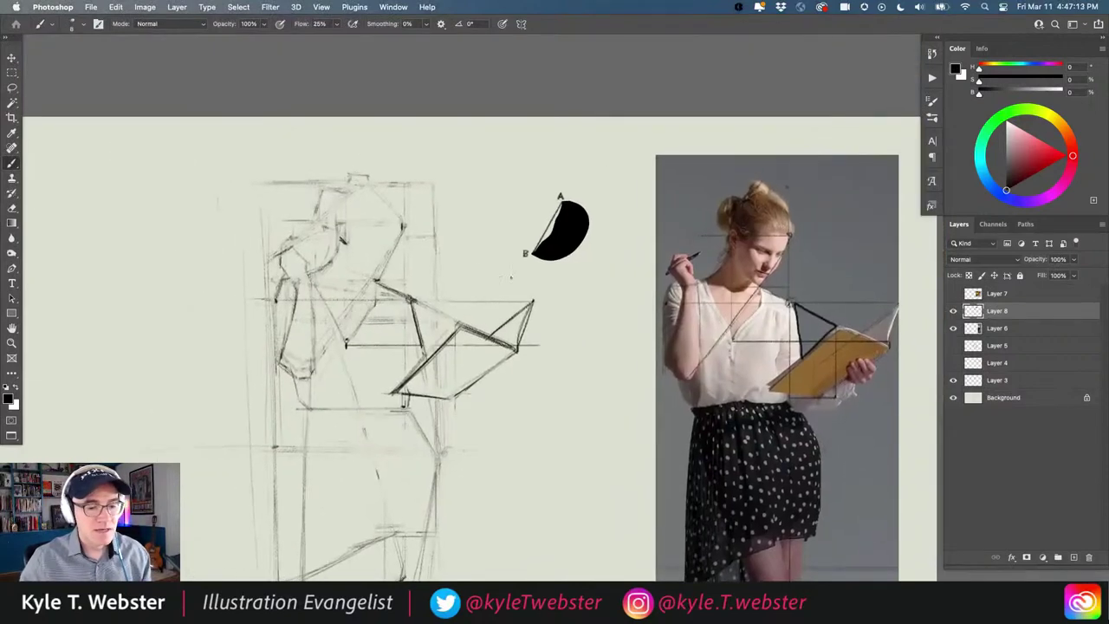
Step: Mark the facial feature heights with short horizontal ticks beside the photo's face, and transfer them to the vertical guide beside the drawn face
drag(759, 235, 789, 233)
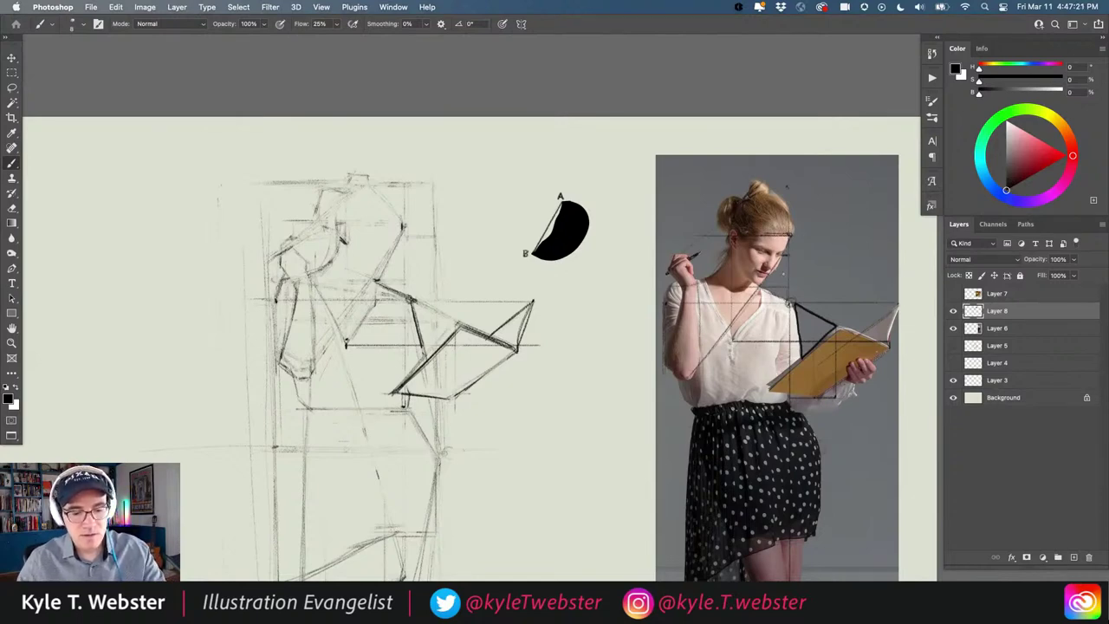
drag(767, 273, 790, 274)
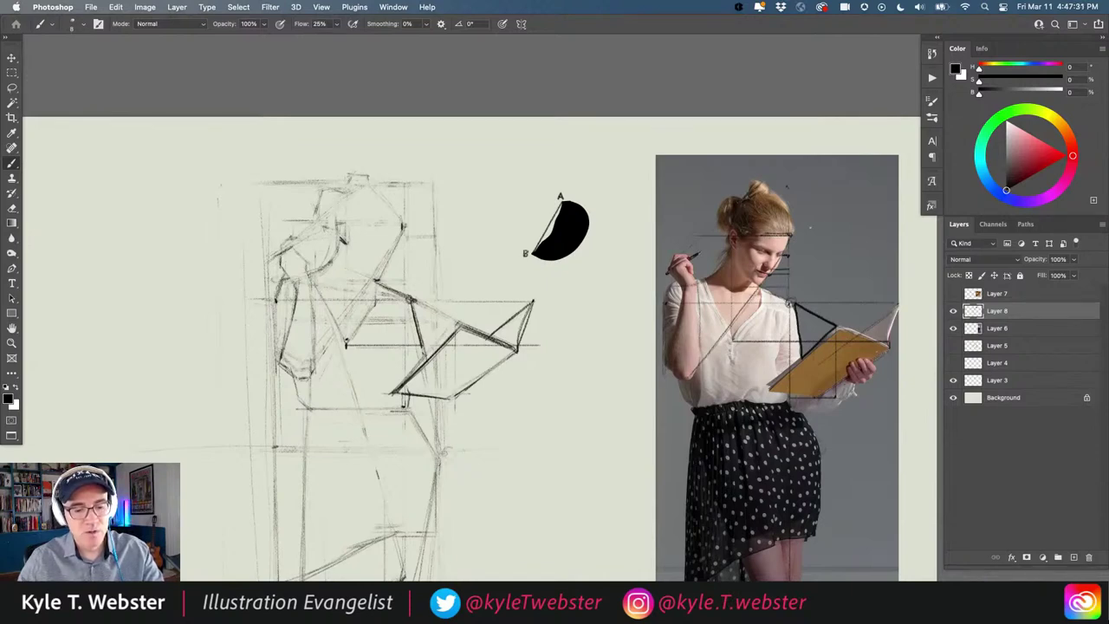
key(super+equal)
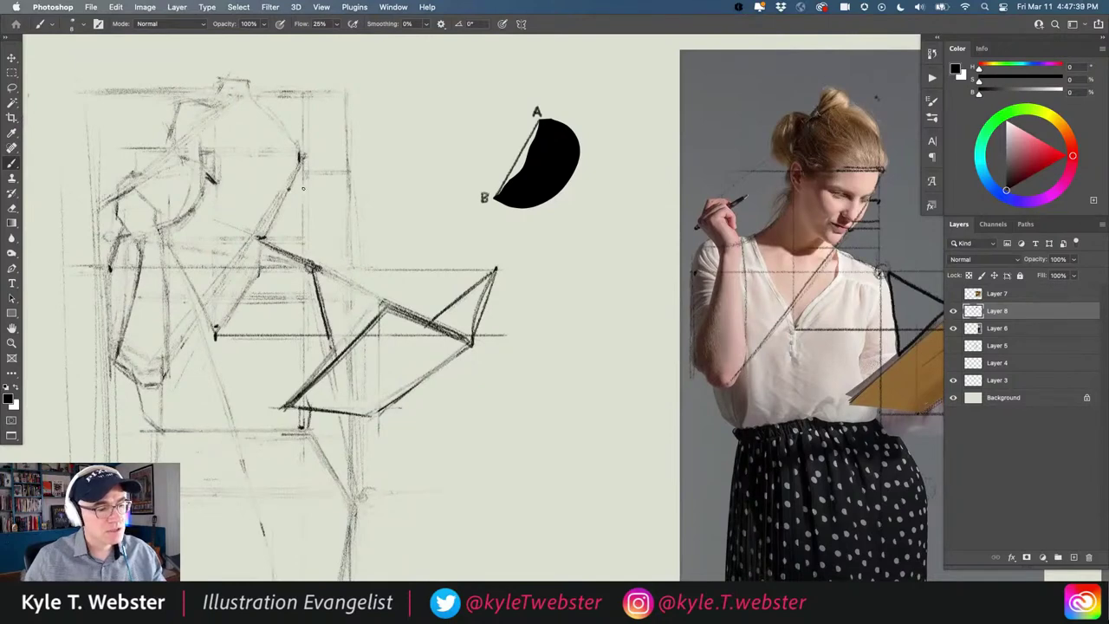
drag(301, 161, 281, 193)
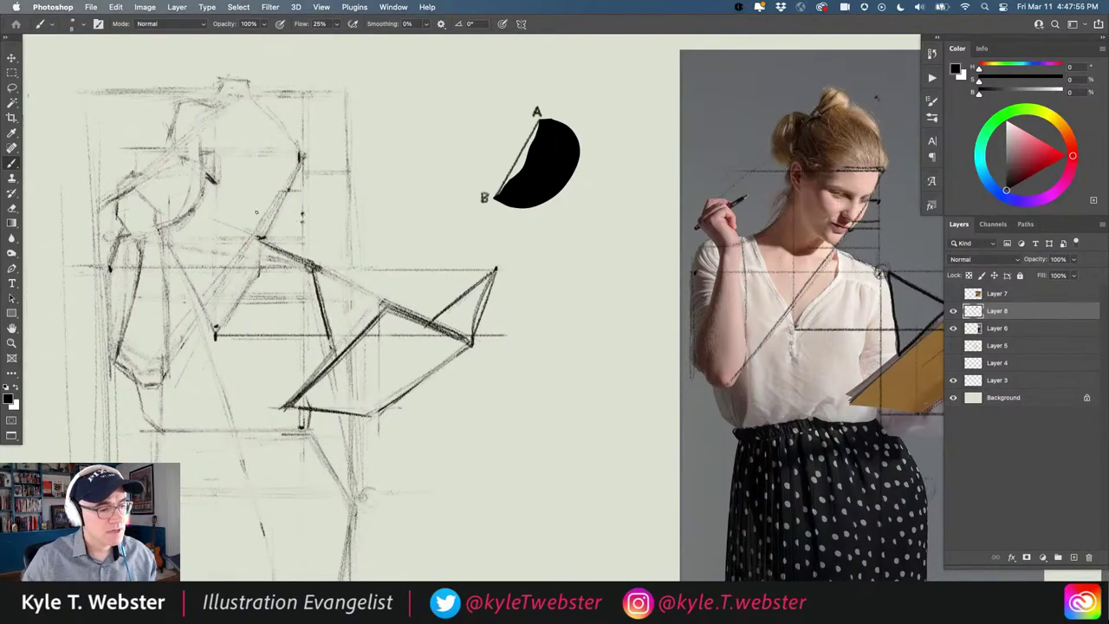
mouse_move(303, 222)
mouse_down()
mouse_move(247, 222)
mouse_move(269, 213)
mouse_move(252, 190)
mouse_move(285, 159)
mouse_move(237, 158)
mouse_up()
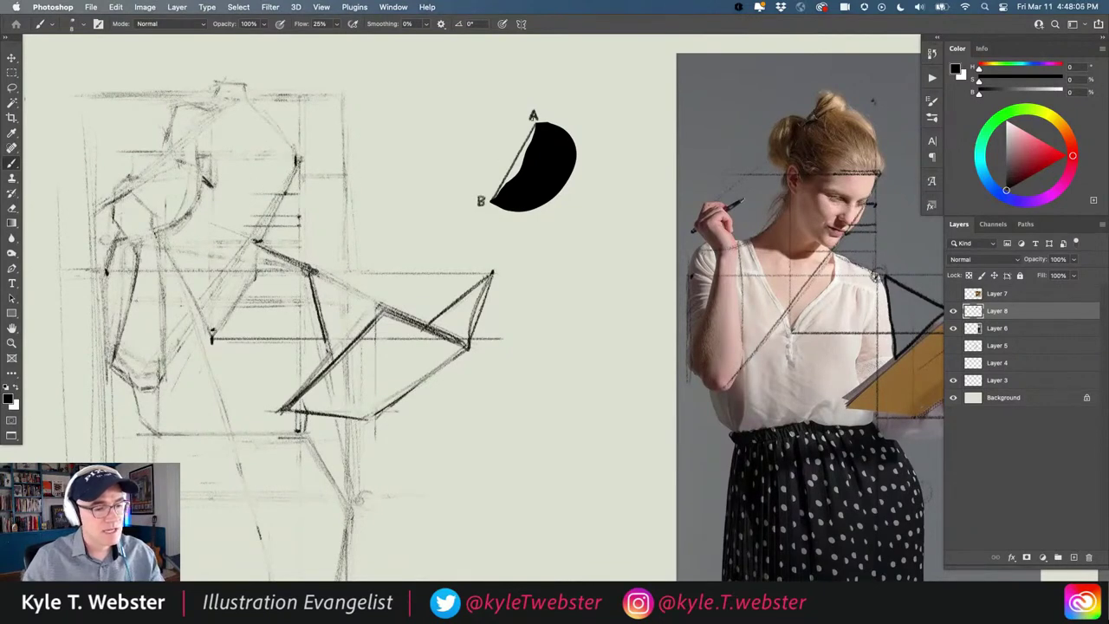
drag(295, 250, 312, 249)
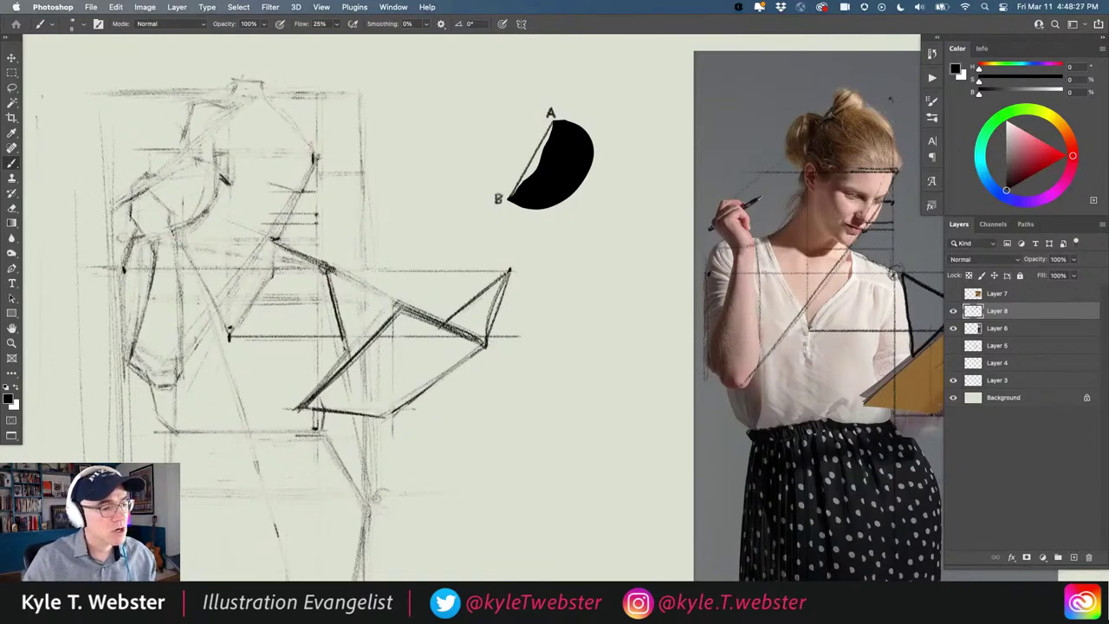
Step: Draw tilted guide lines across the face at the feature heights, extending the upper one back to the ear mark
drag(257, 182, 298, 192)
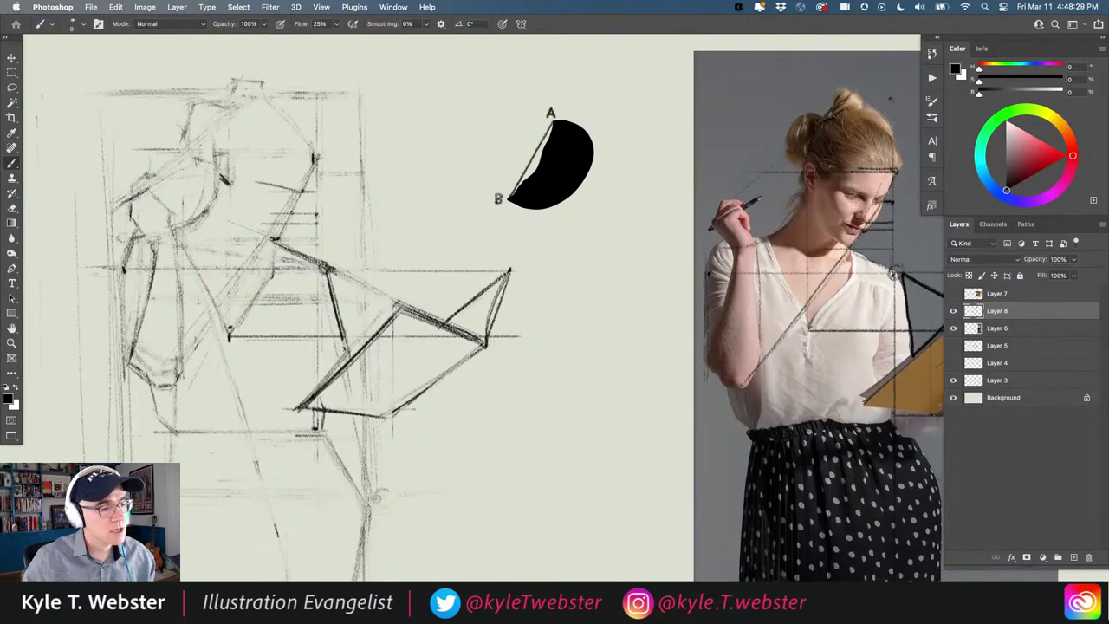
drag(275, 218, 253, 221)
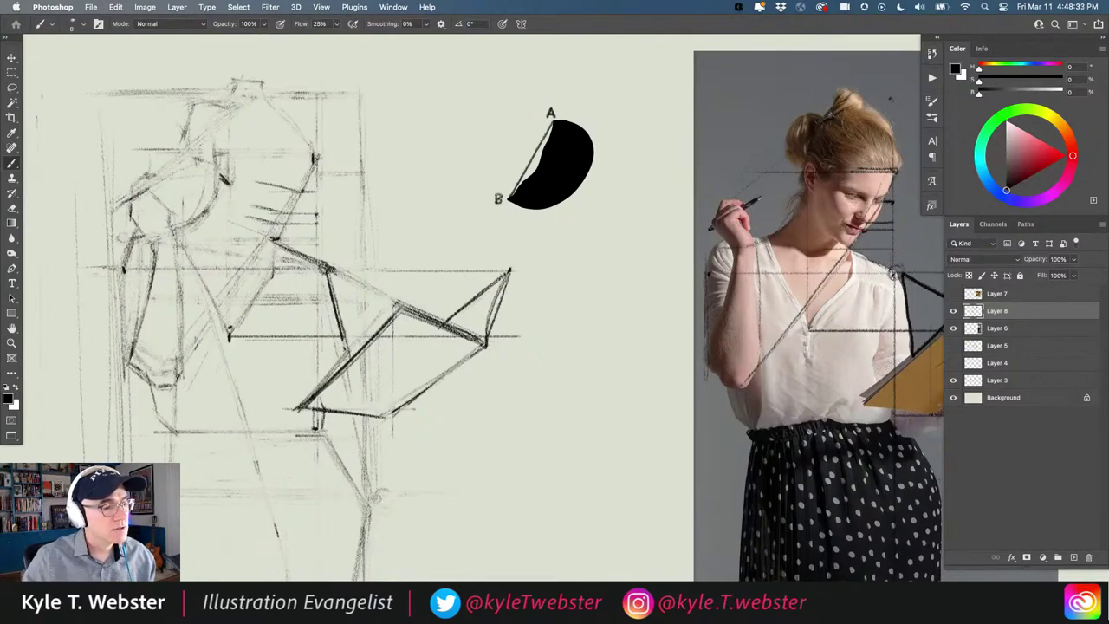
drag(274, 180, 236, 178)
drag(255, 218, 236, 212)
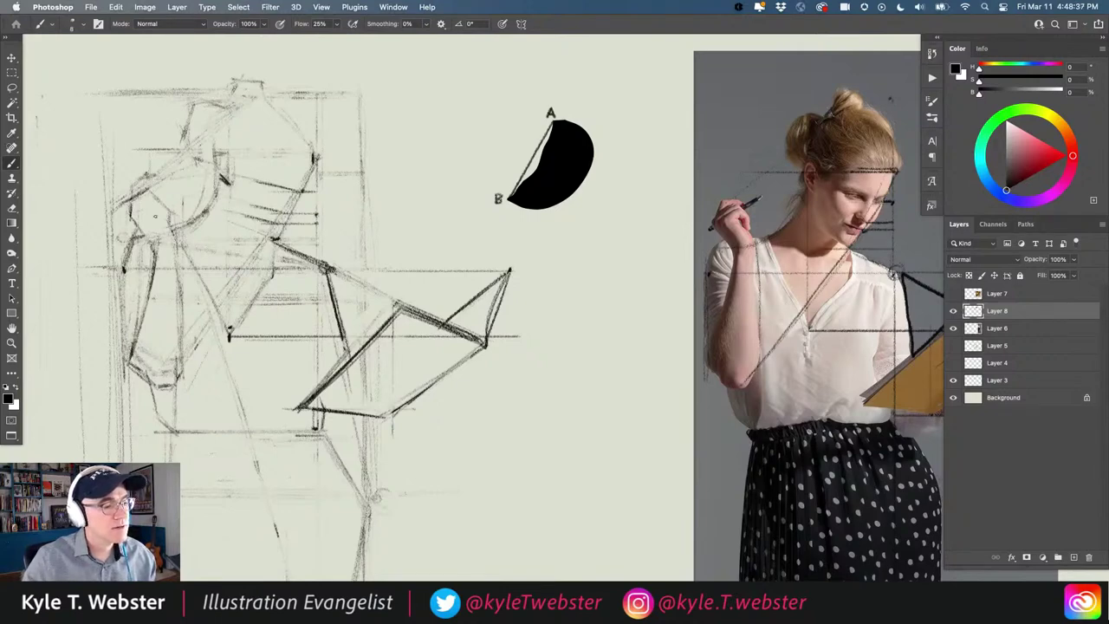
scroll(242, 331, down, 1)
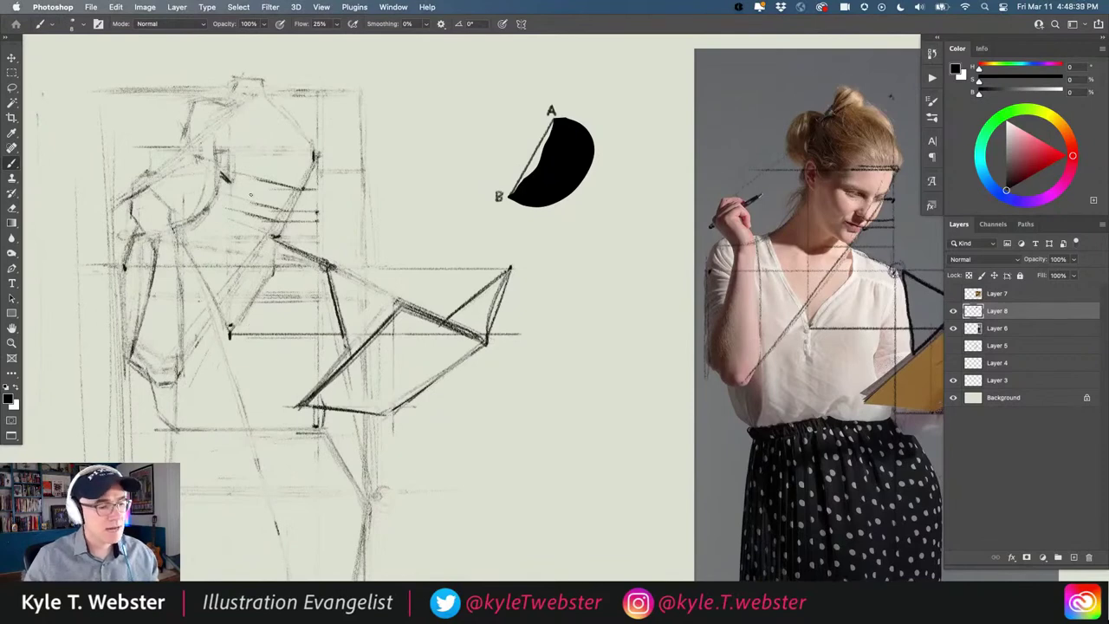
Step: Box in the nose and mouth area with near-vertical lines dropped from the eye line, and darken the eye line
mouse_move(253, 178)
mouse_down()
mouse_move(264, 224)
mouse_move(261, 200)
mouse_up()
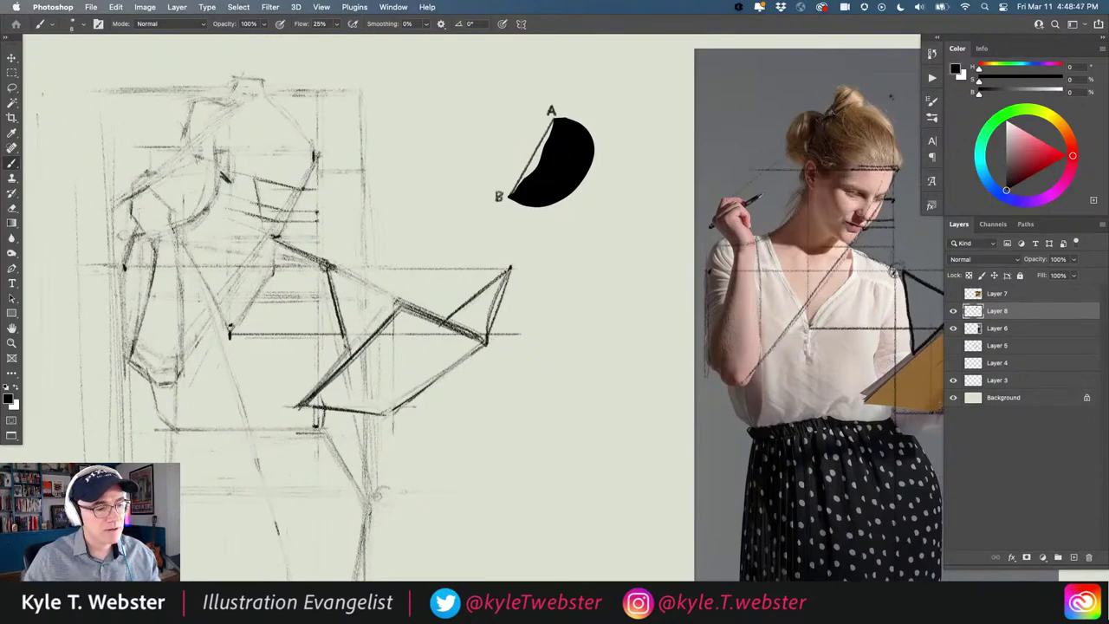
drag(269, 185, 254, 180)
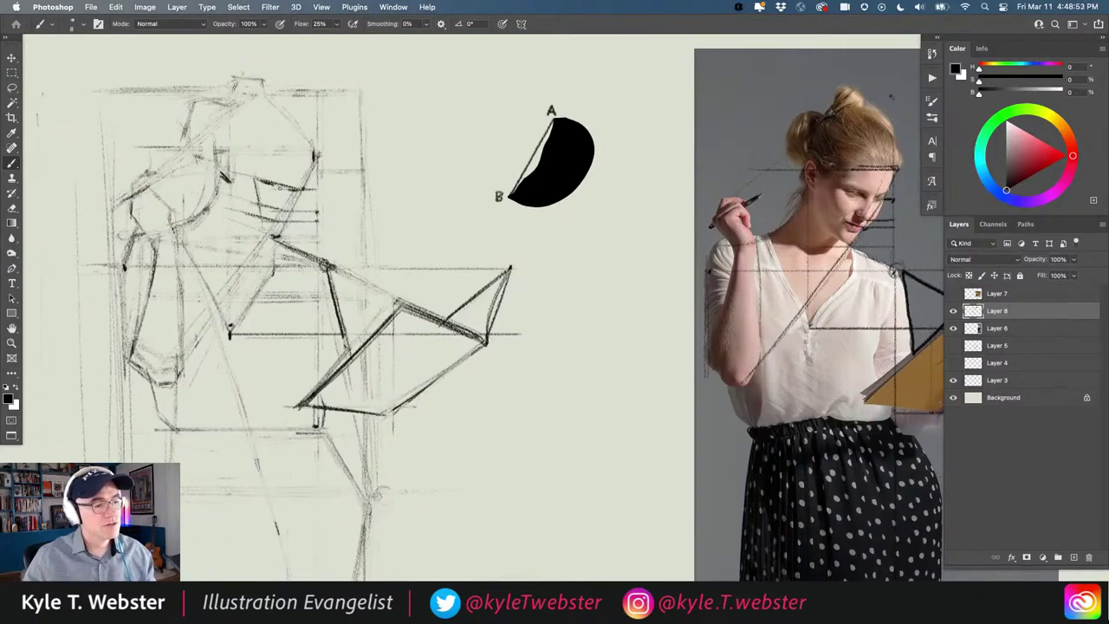
drag(303, 192, 292, 187)
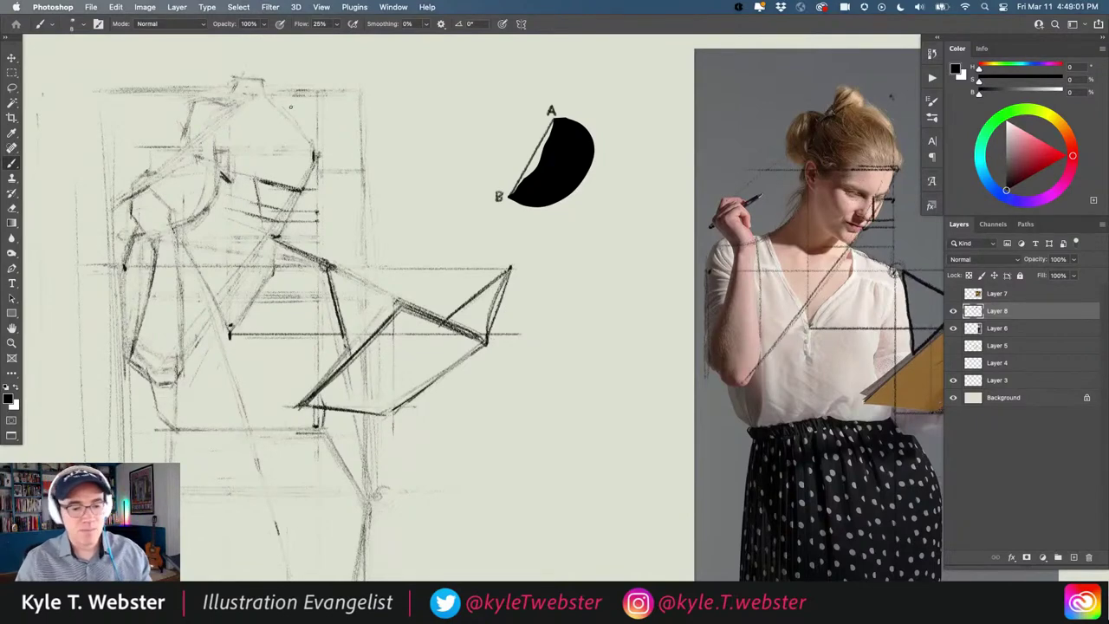
drag(282, 202, 286, 192)
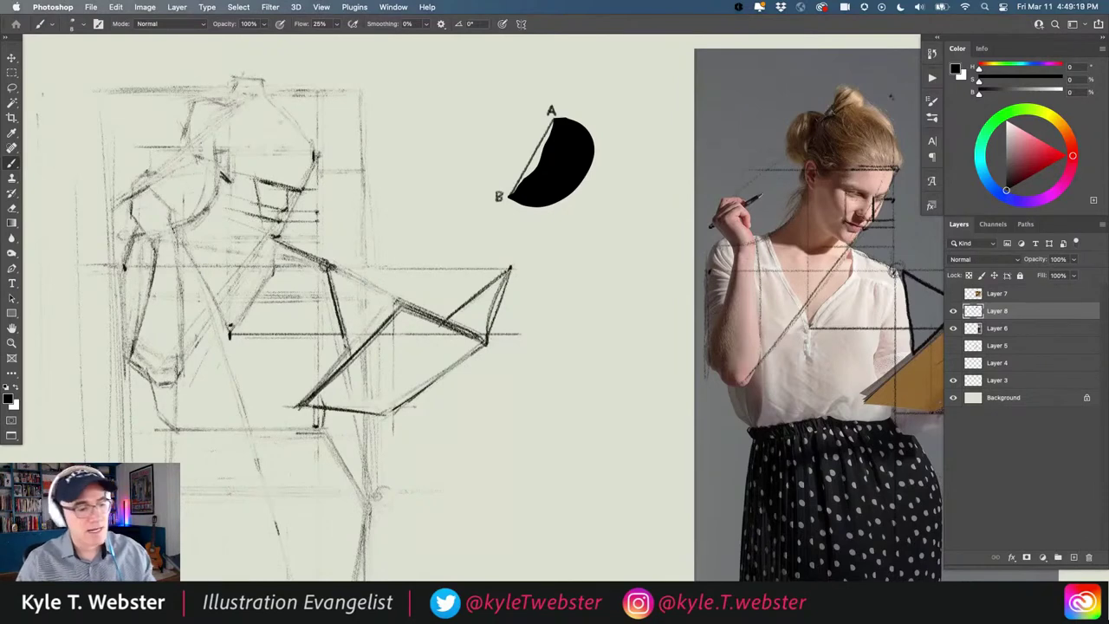
drag(259, 180, 259, 217)
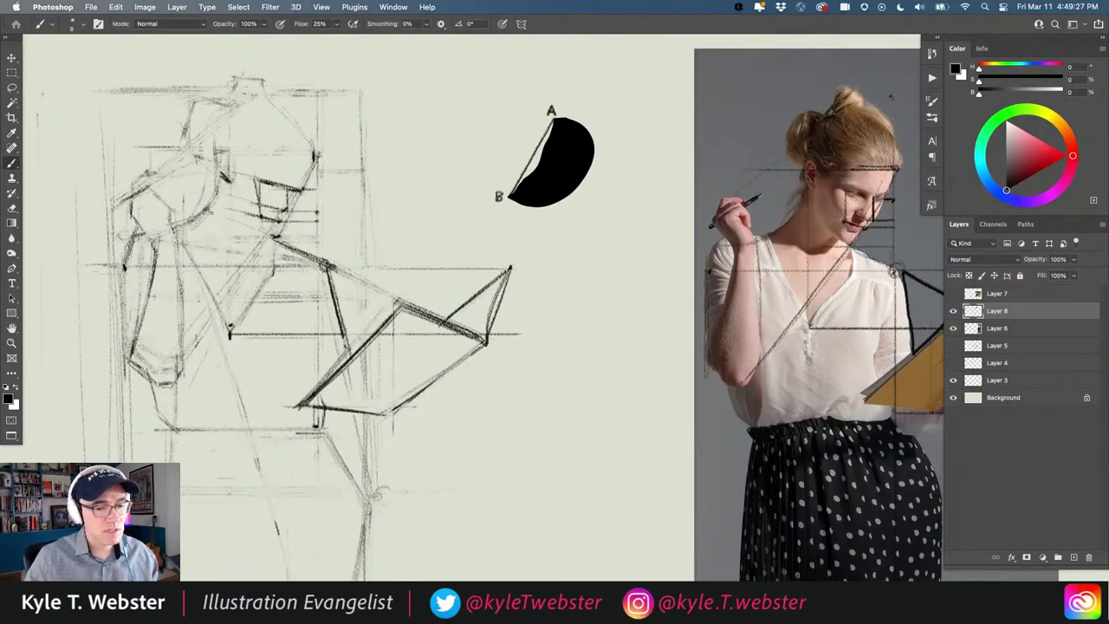
Step: Block in the eye area with an angular brow line from the forehead corner, slanting down toward the ear
drag(309, 158, 305, 185)
mouse_move(284, 150)
mouse_down()
mouse_move(299, 153)
mouse_move(270, 147)
mouse_up()
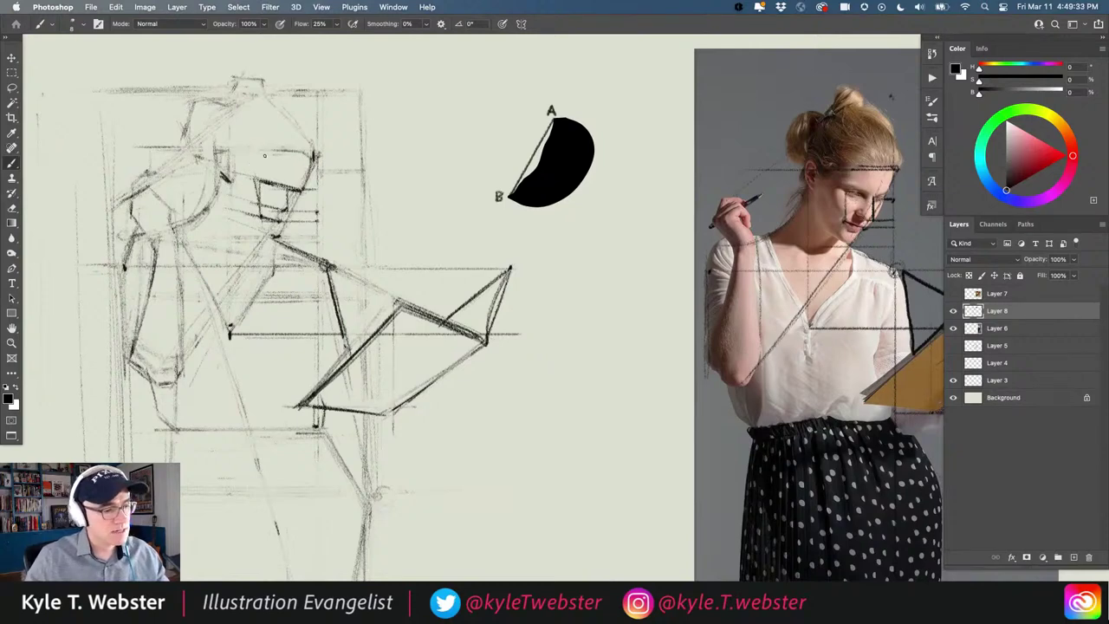
drag(263, 156, 237, 174)
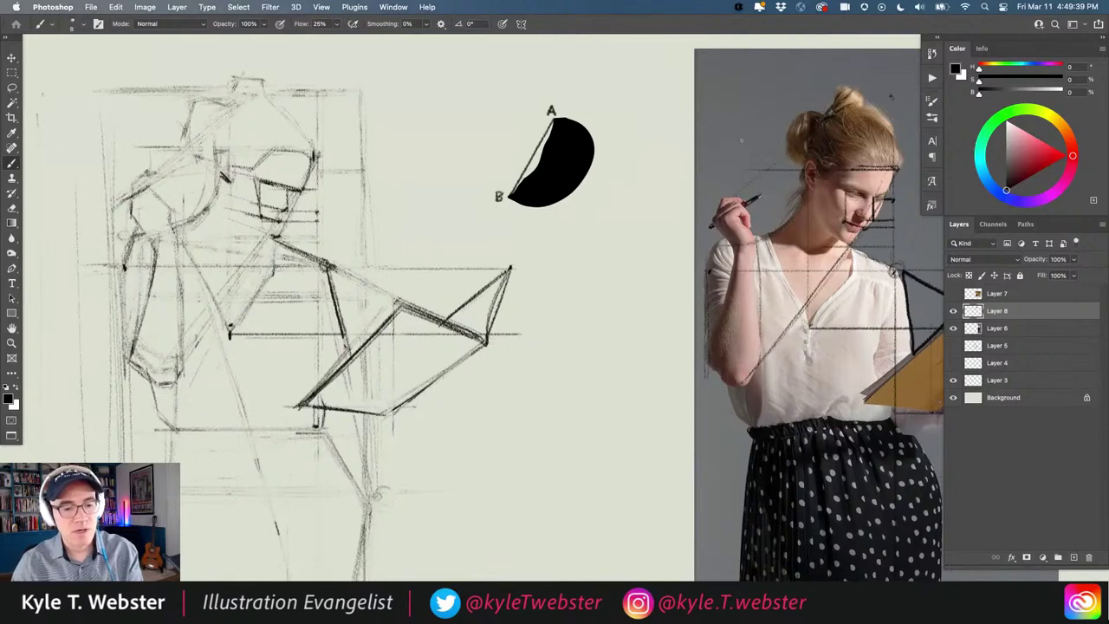
Step: Erase the rough ear mark and redraw the ear as a small angular shape at the side of the head
drag(249, 176, 221, 172)
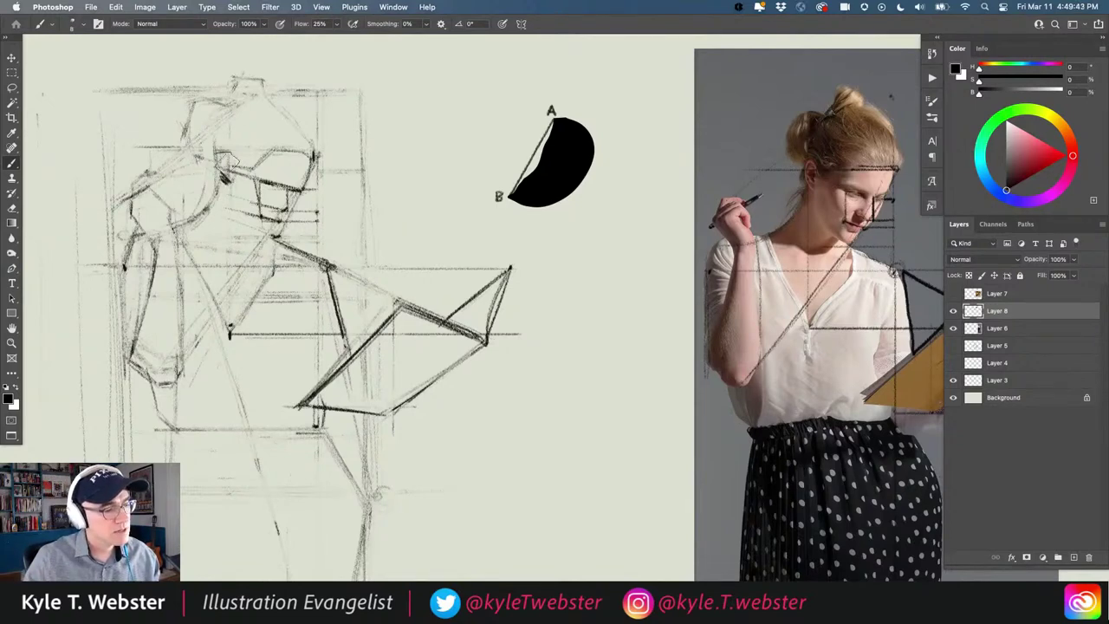
mouse_move(218, 177)
mouse_down()
mouse_move(230, 186)
mouse_move(221, 183)
mouse_up()
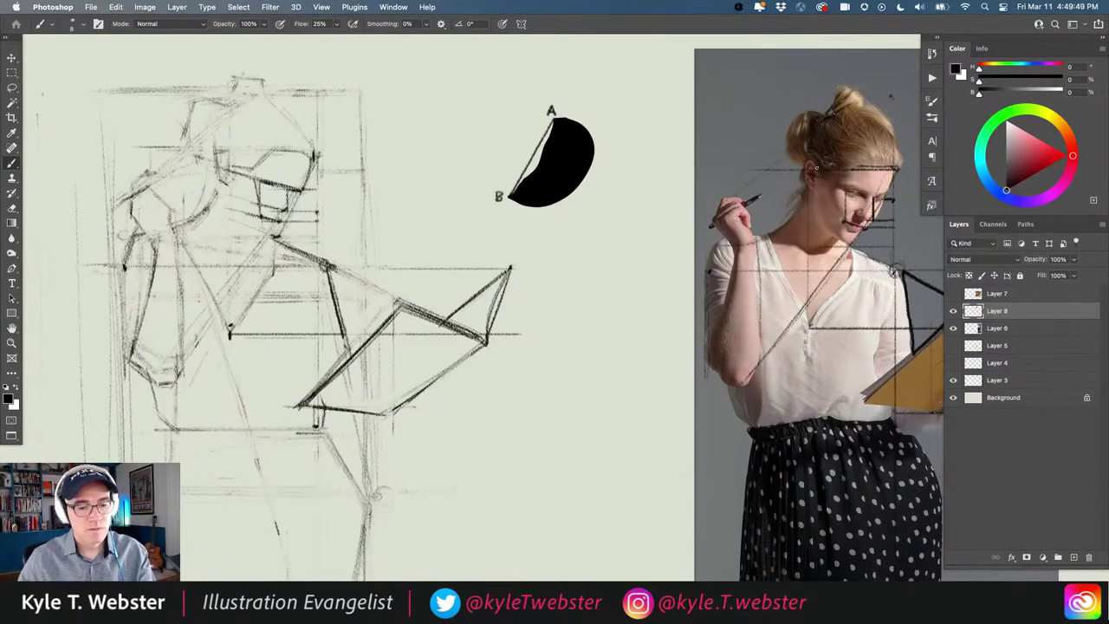
mouse_move(227, 178)
mouse_down()
mouse_move(227, 191)
mouse_move(215, 161)
mouse_move(211, 185)
mouse_up()
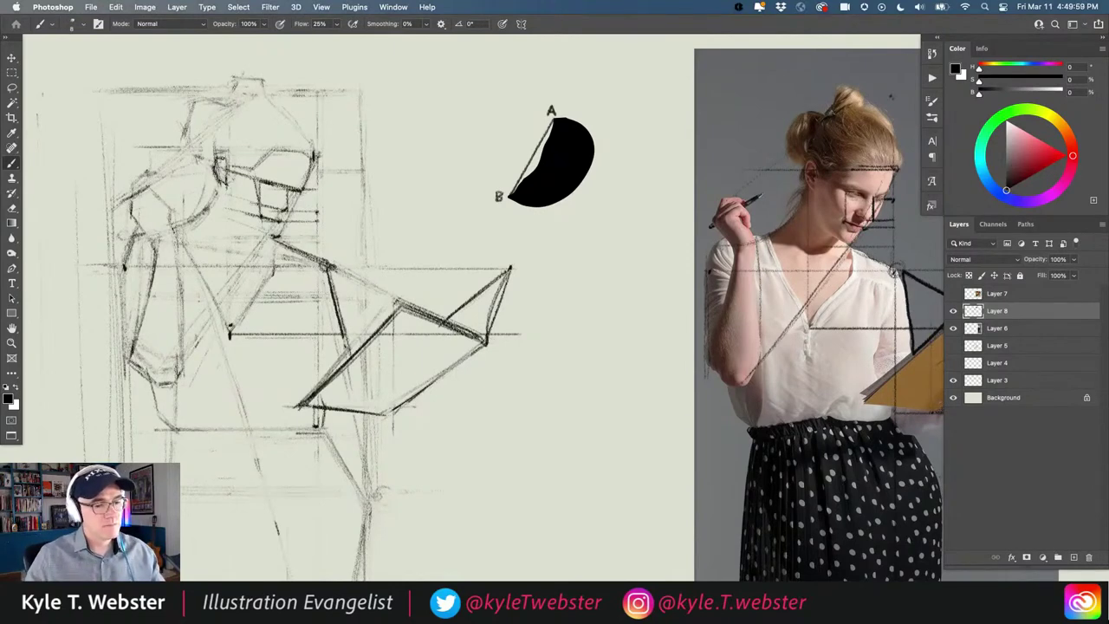
drag(224, 154, 216, 162)
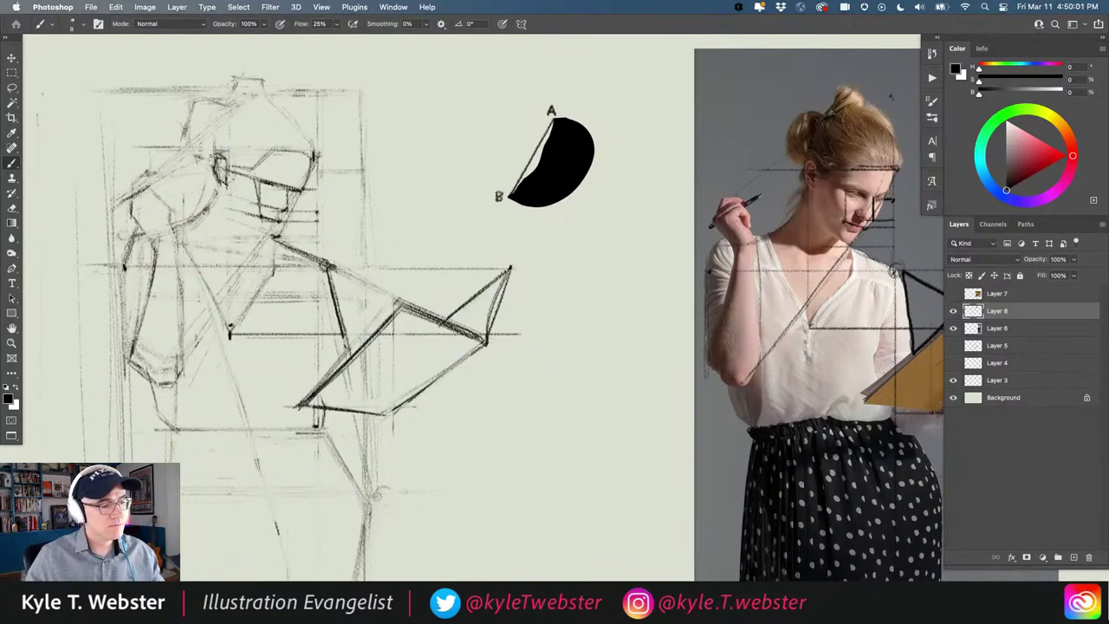
Step: Darken the skirt's waistline and its long rear edge from the waist down to the low point of the hem
key(super+0)
drag(271, 276, 231, 349)
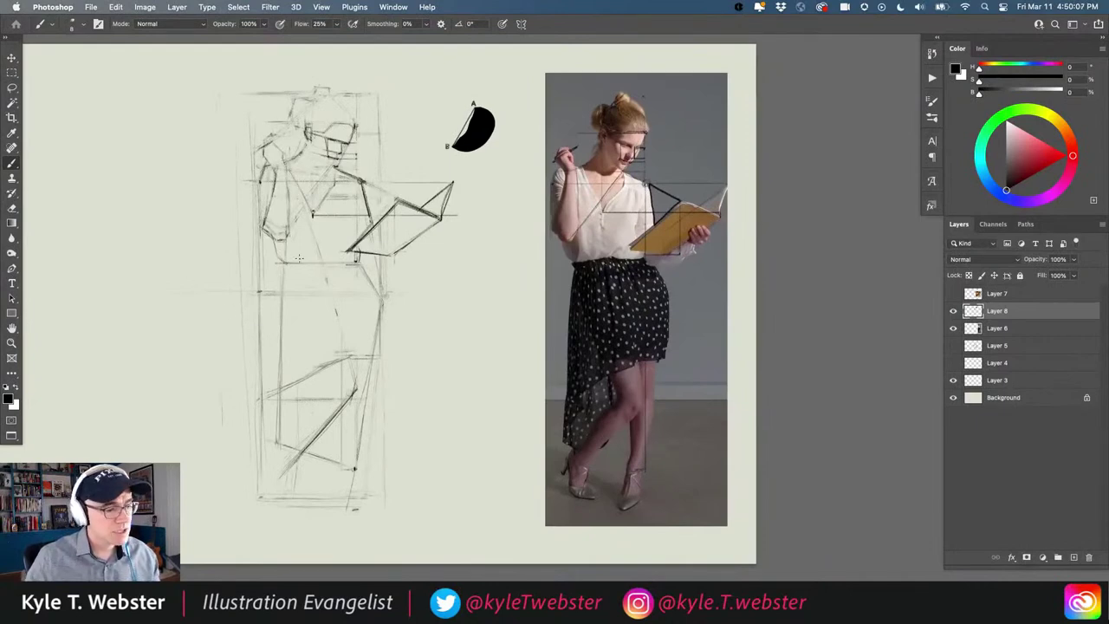
mouse_move(285, 262)
mouse_down()
mouse_move(353, 260)
mouse_move(319, 260)
mouse_move(281, 324)
mouse_move(278, 370)
mouse_up()
drag(279, 303, 278, 385)
drag(278, 347, 271, 444)
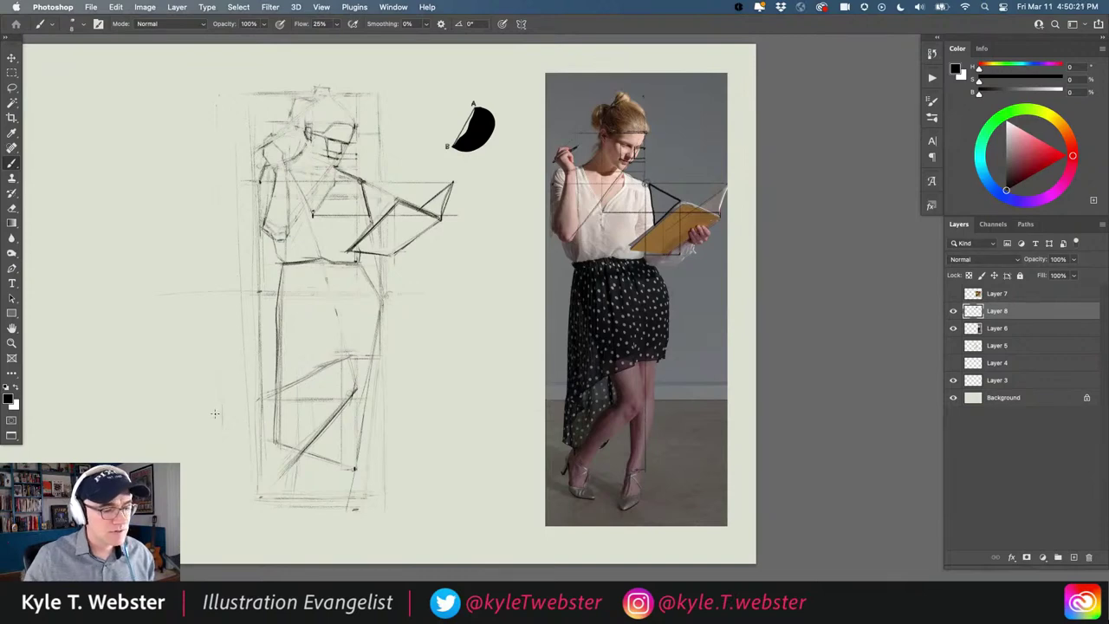
Step: Darken the bent lower leg's long diagonal, close its end at the ankle, and draw the parallel calf edge toward the heel
drag(355, 397, 305, 457)
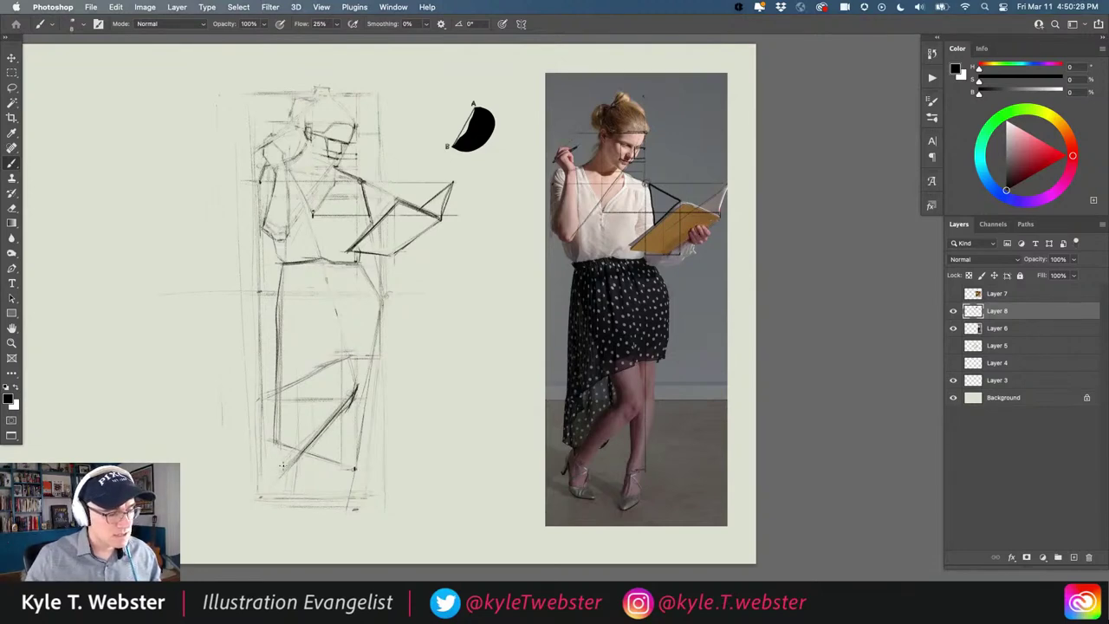
mouse_move(276, 444)
mouse_down()
mouse_move(272, 463)
mouse_move(283, 461)
mouse_up()
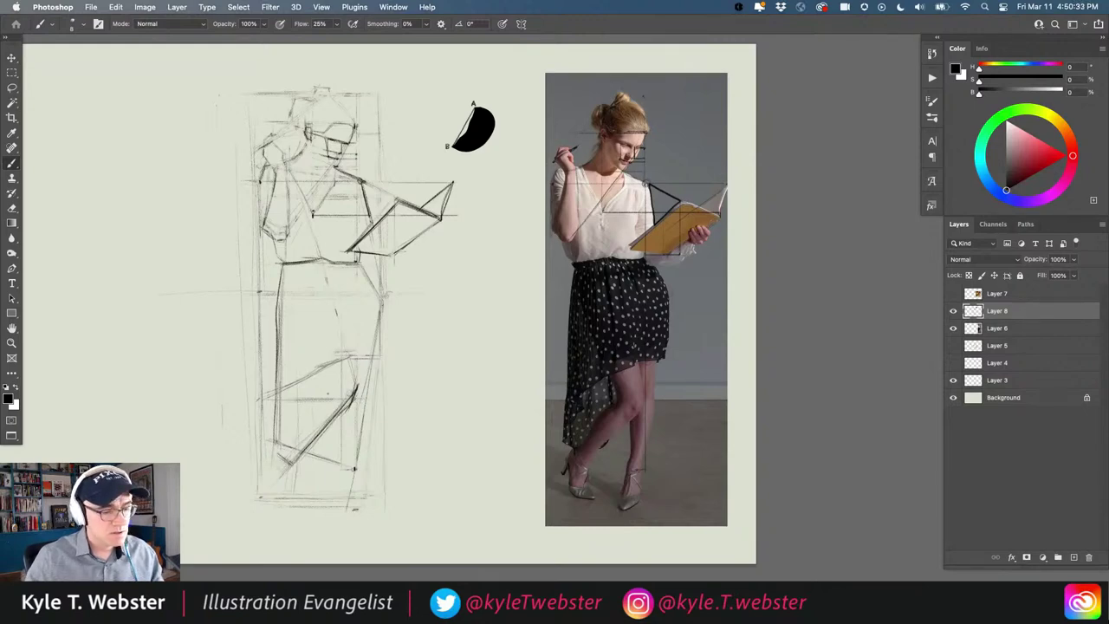
mouse_move(327, 387)
mouse_down()
mouse_move(274, 461)
mouse_move(321, 392)
mouse_up()
drag(284, 442, 266, 468)
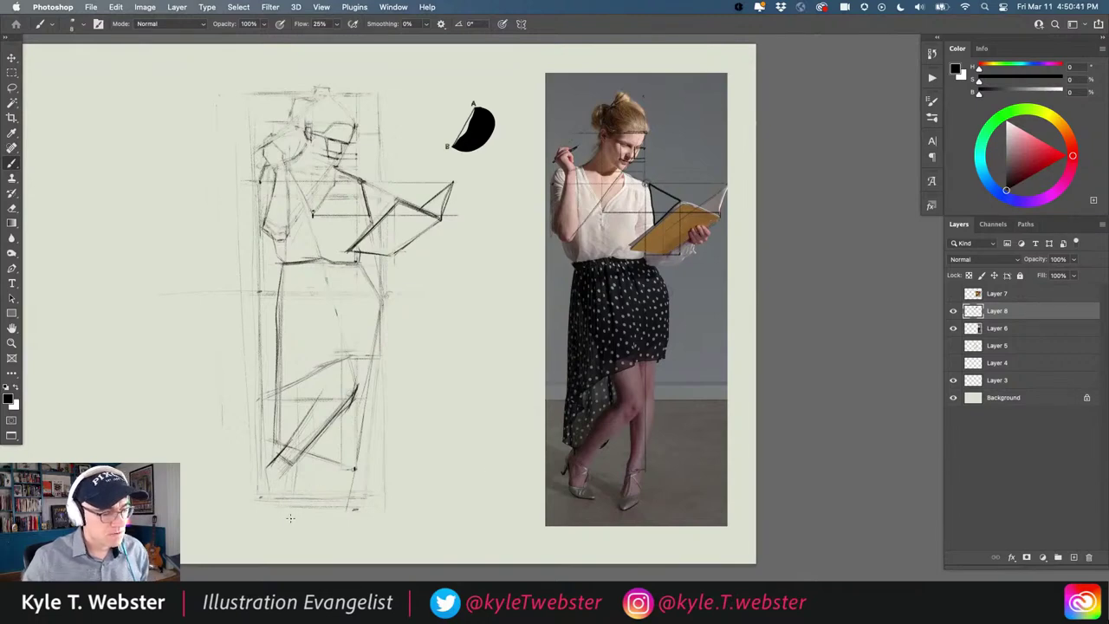
Step: Mark the soles of both feet with short angled strokes and draw the standing leg's near-vertical edge up from the foot
drag(277, 506, 298, 509)
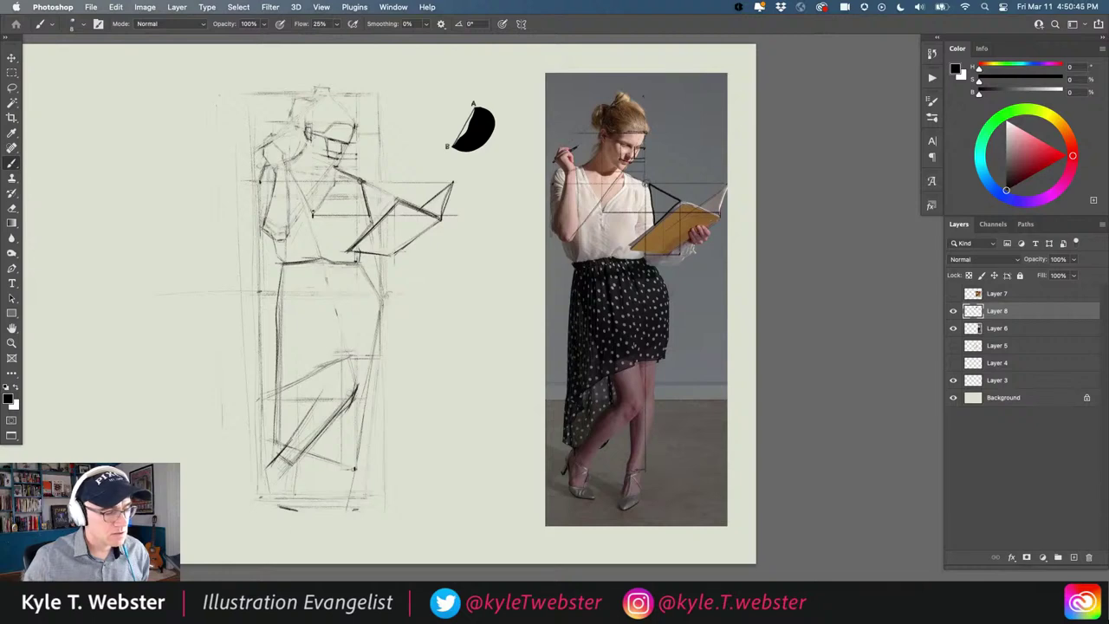
drag(348, 512, 359, 505)
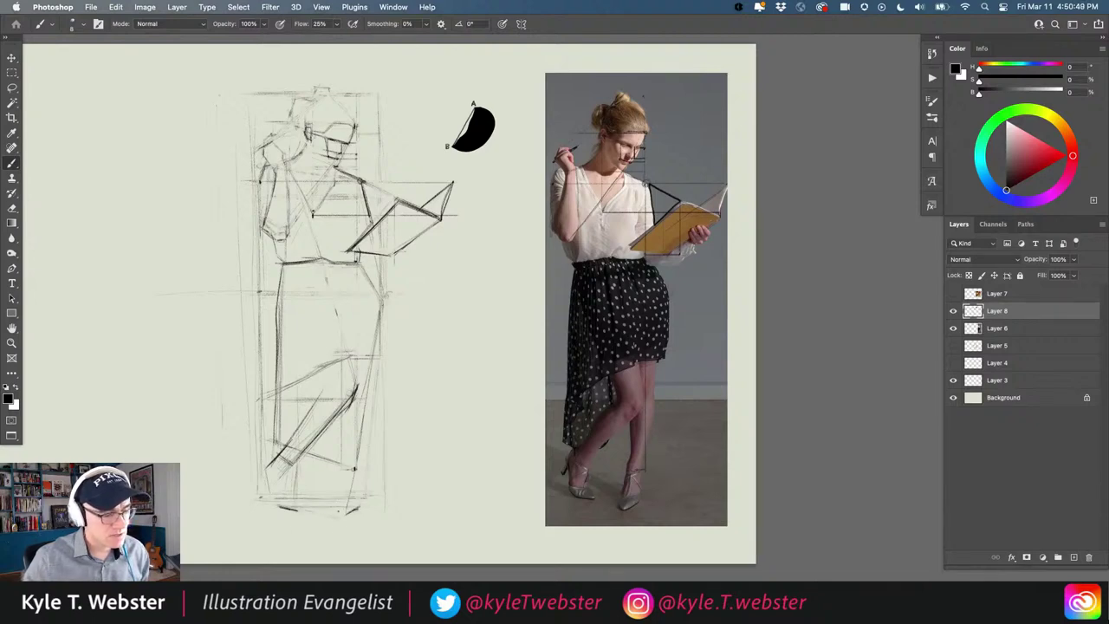
mouse_move(344, 518)
mouse_down()
mouse_move(360, 510)
mouse_move(345, 512)
mouse_move(336, 482)
mouse_move(338, 521)
mouse_move(342, 446)
mouse_up()
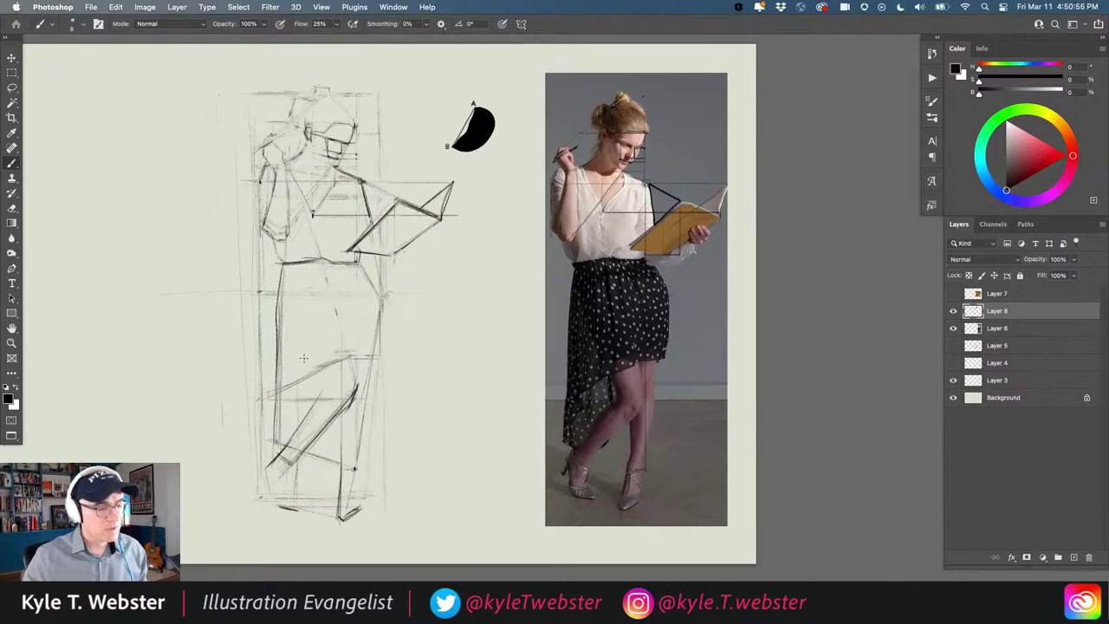
Step: Delete the guide lines drawn over the upper part of the reference photo of the woman
scroll(275, 411, down, 5)
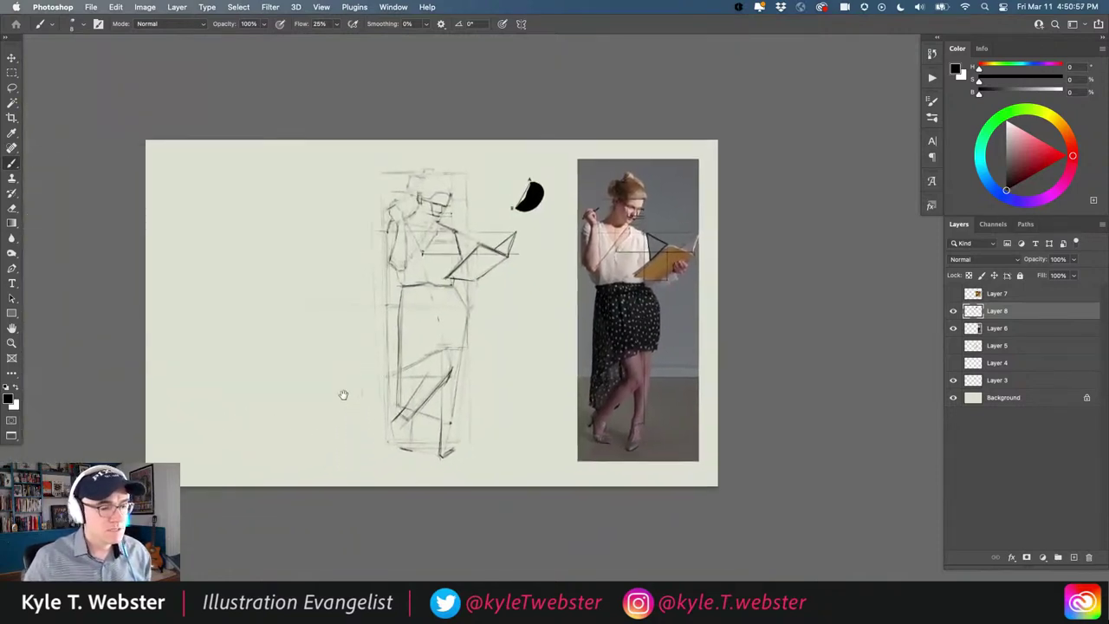
mouse_move(541, 186)
mouse_down()
mouse_move(529, 201)
mouse_move(548, 192)
mouse_up()
drag(327, 366, 283, 367)
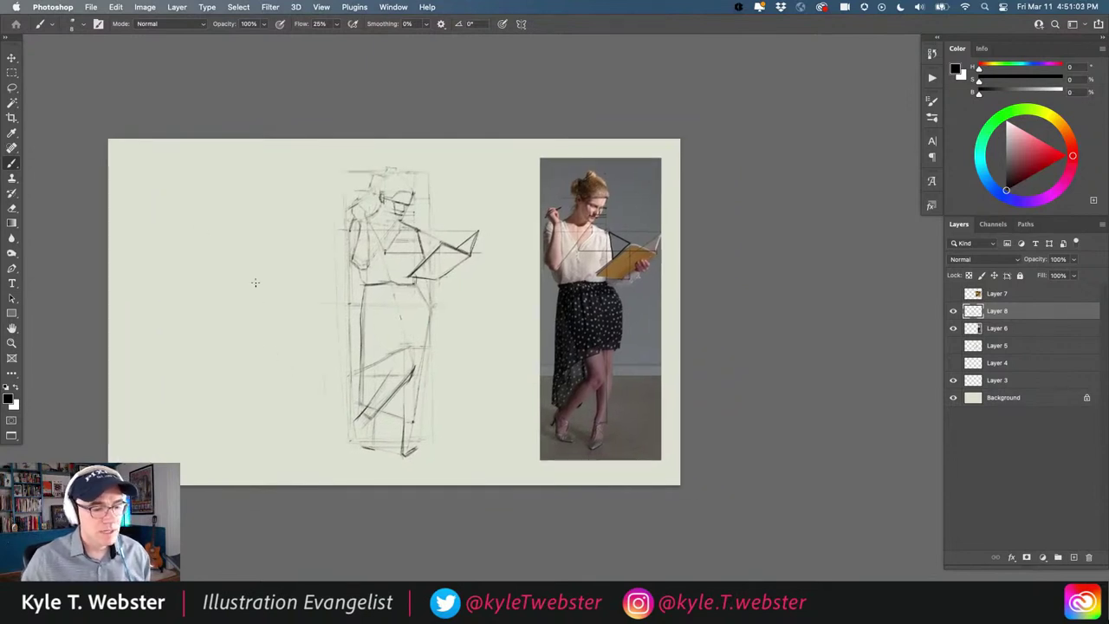
key(m)
drag(522, 155, 677, 308)
click(682, 320)
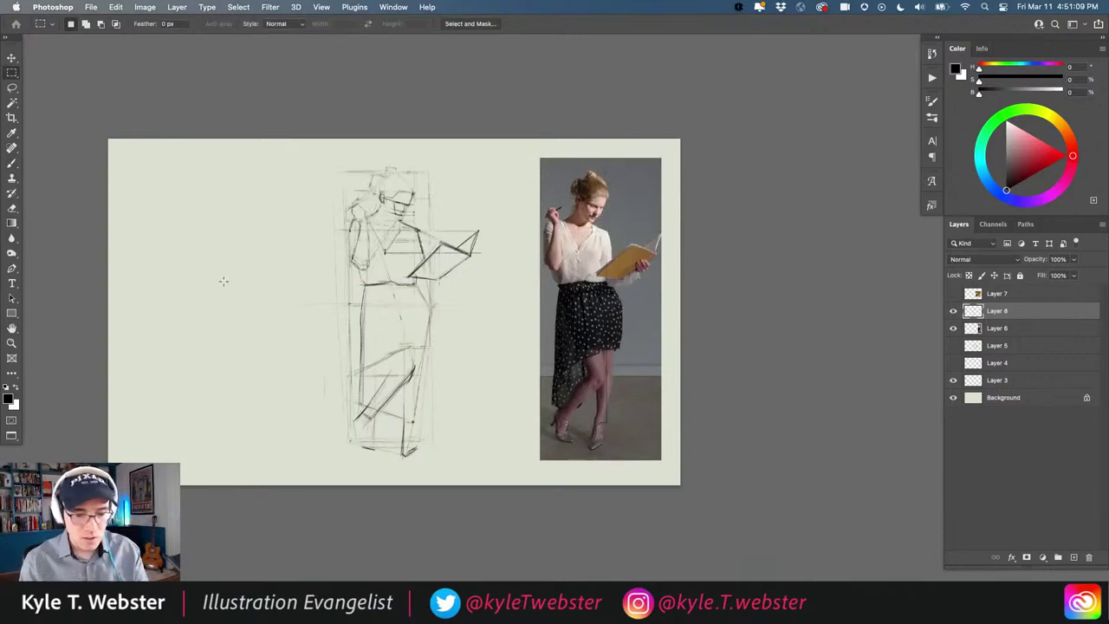
Step: Fade the woman's photo on Layer 6 to 40% opacity
click(976, 332)
click(1046, 260)
text(40)
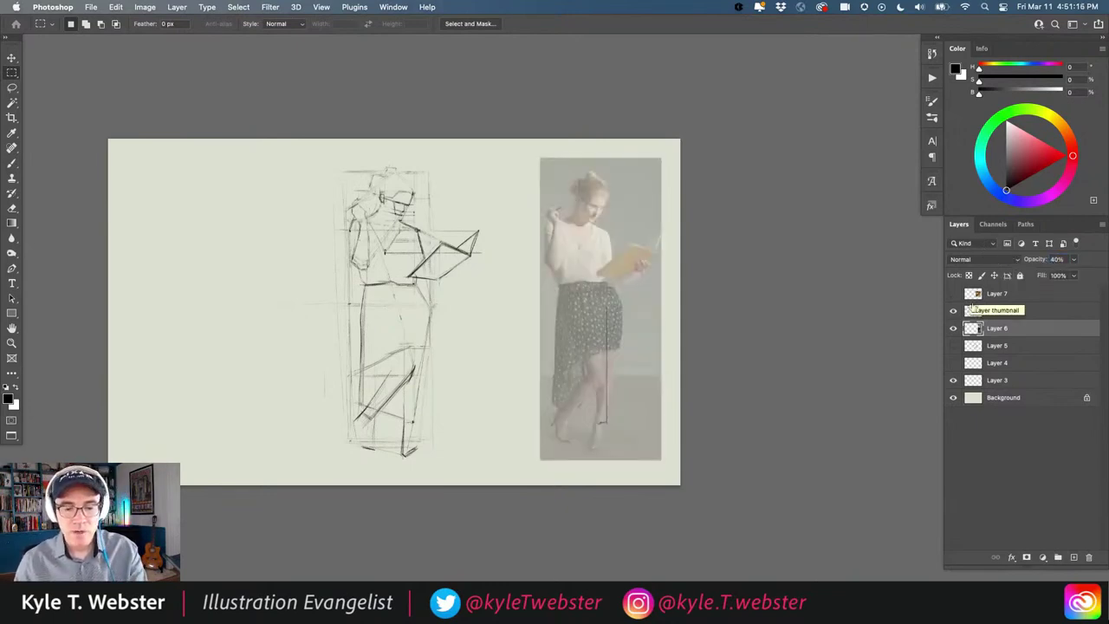
Step: Lock Layer 8's transparent pixels and recolor its sketch lines with a bright red fill
click(974, 311)
click(969, 276)
click(1064, 154)
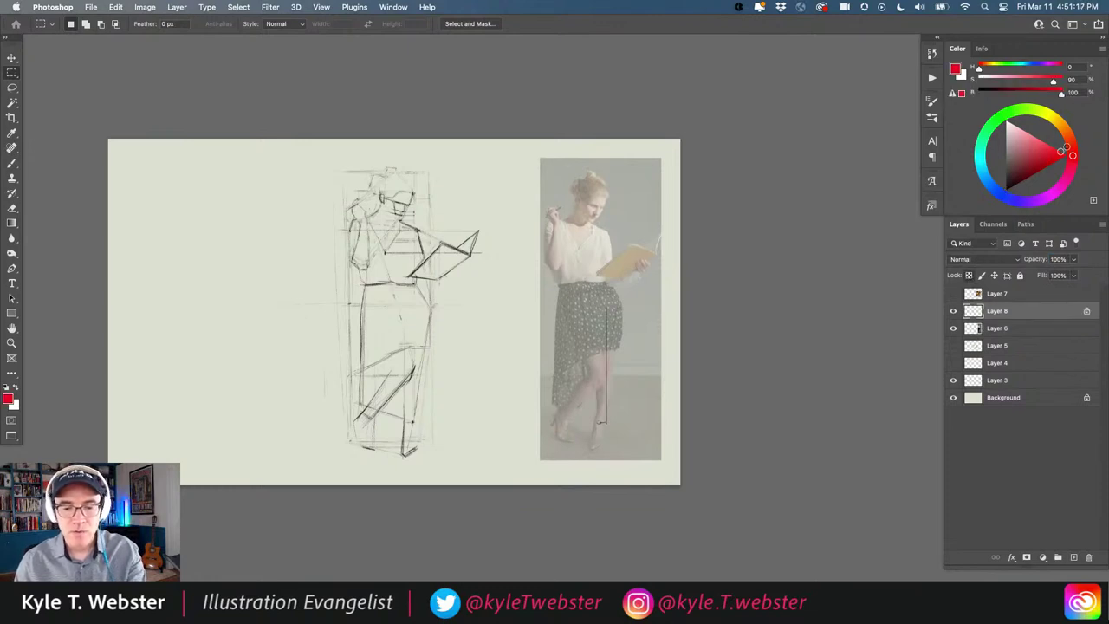
key(alt+shift+BackSpace)
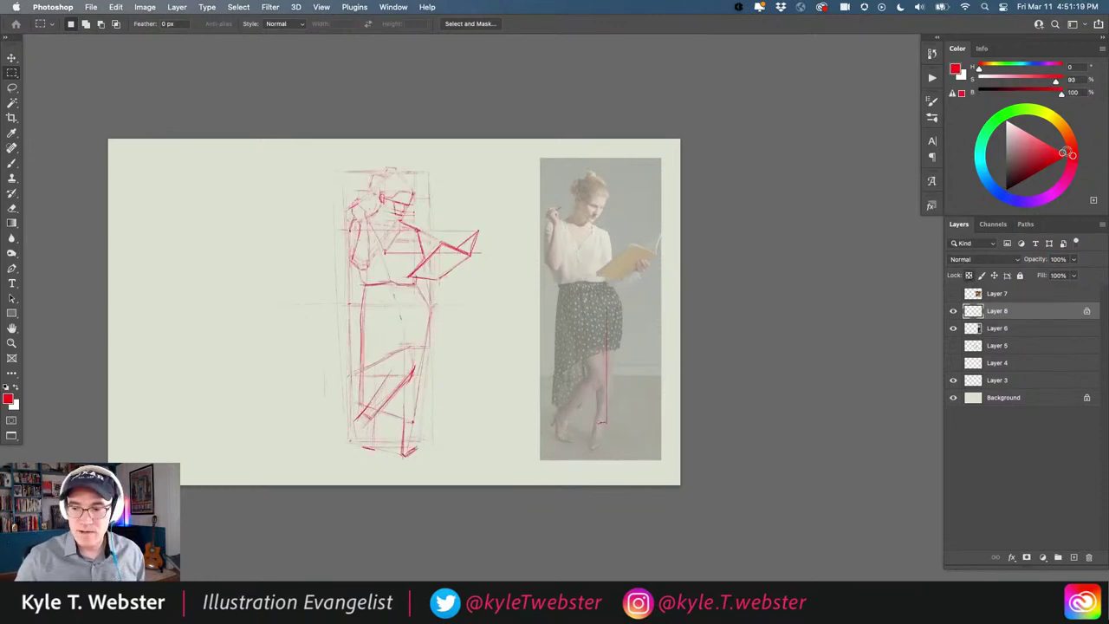
Step: Move the red sketch over the faded photo and nudge it sideways until it lines up with the woman for comparison
key(v)
drag(367, 286, 559, 306)
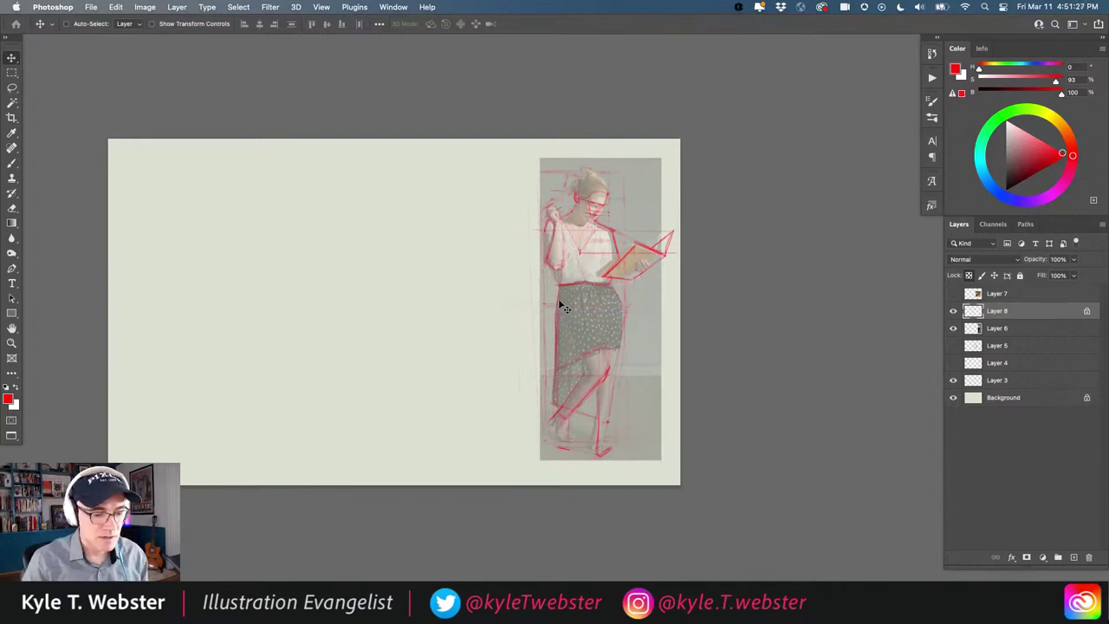
key(b)
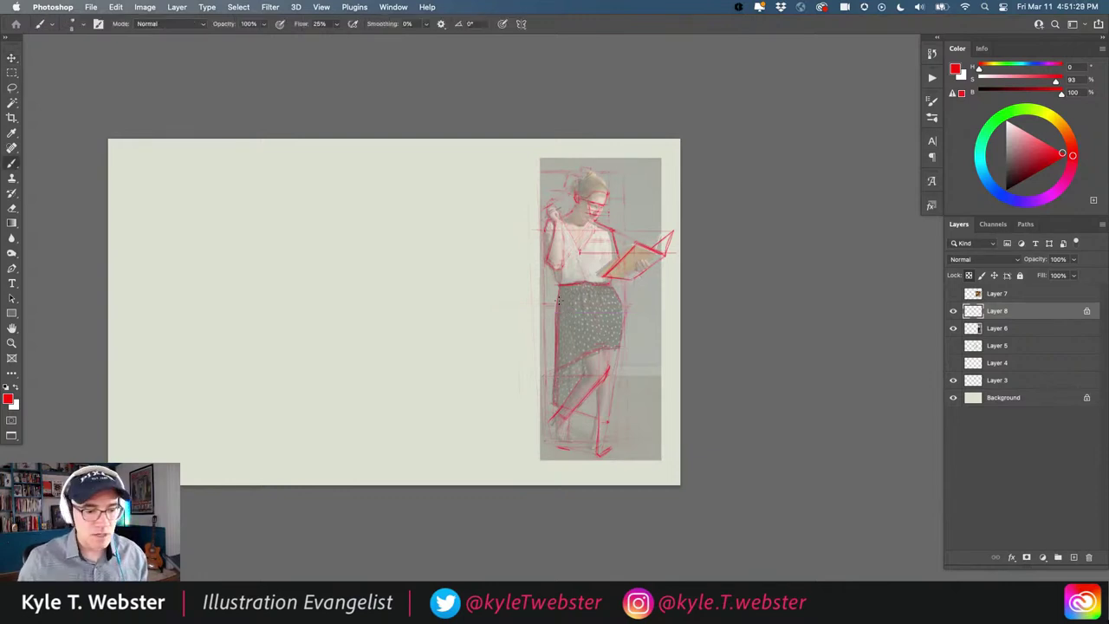
scroll(453, 446, up, 3)
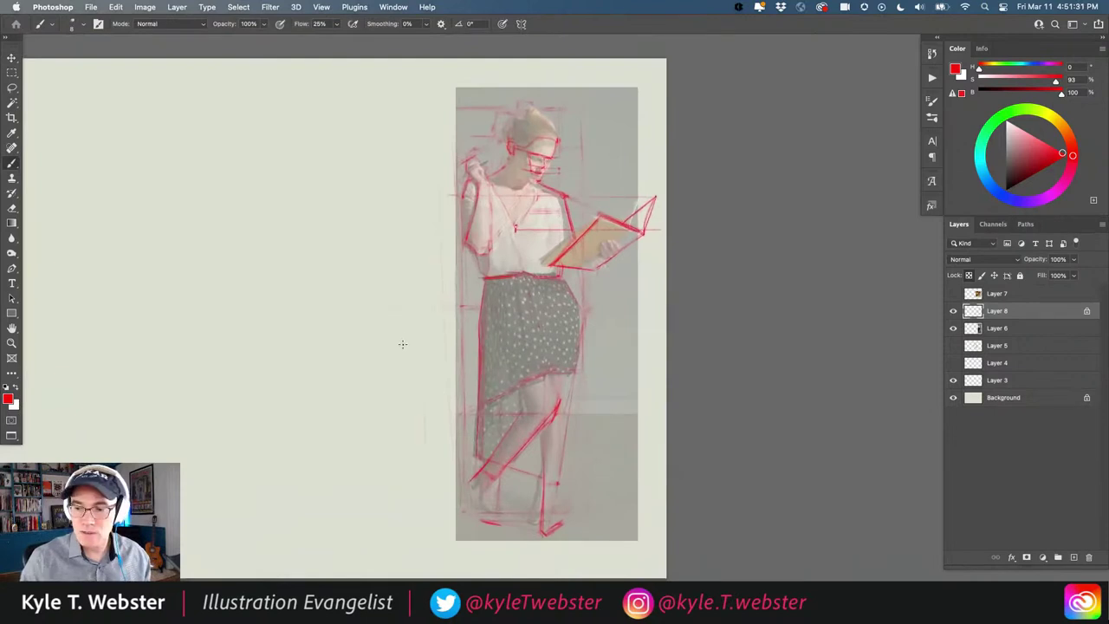
key(v)
key(Left)
key(Left)
key(Left)
key(Right)
key(Right)
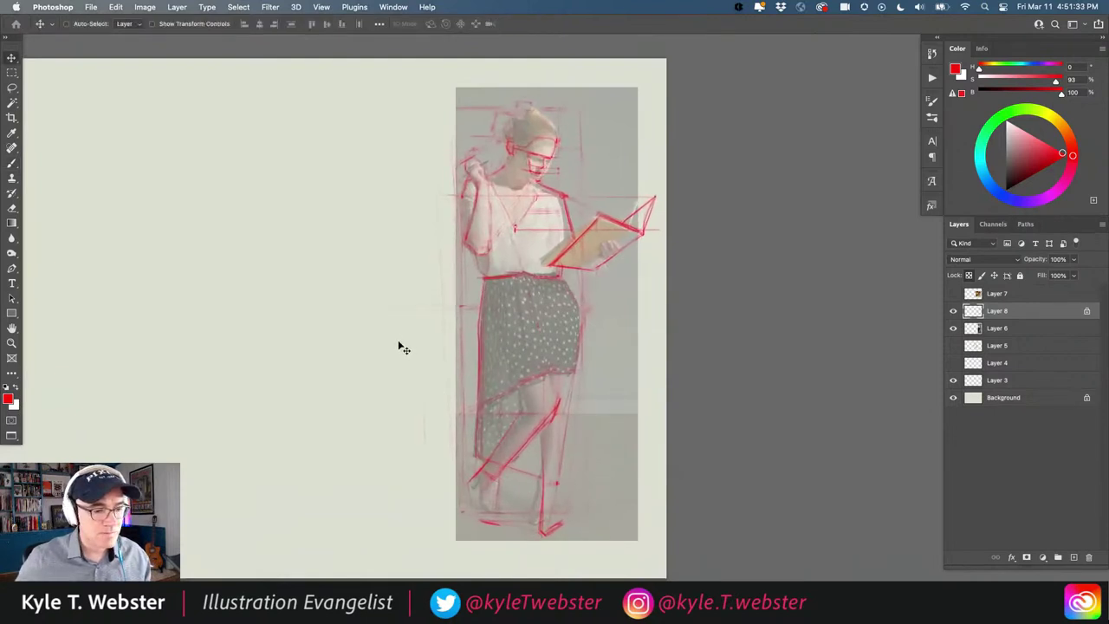
Step: Unlock Layer 8's transparent pixels and draw a vertical line from the skirt's lowest hem point down to the rear foot
key(b)
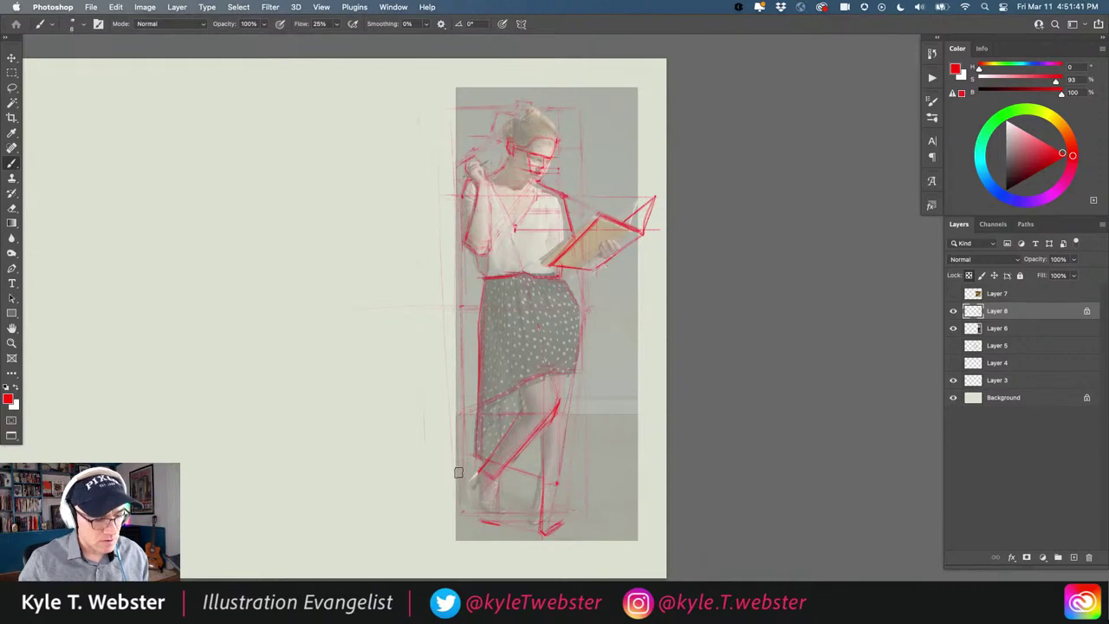
click(969, 275)
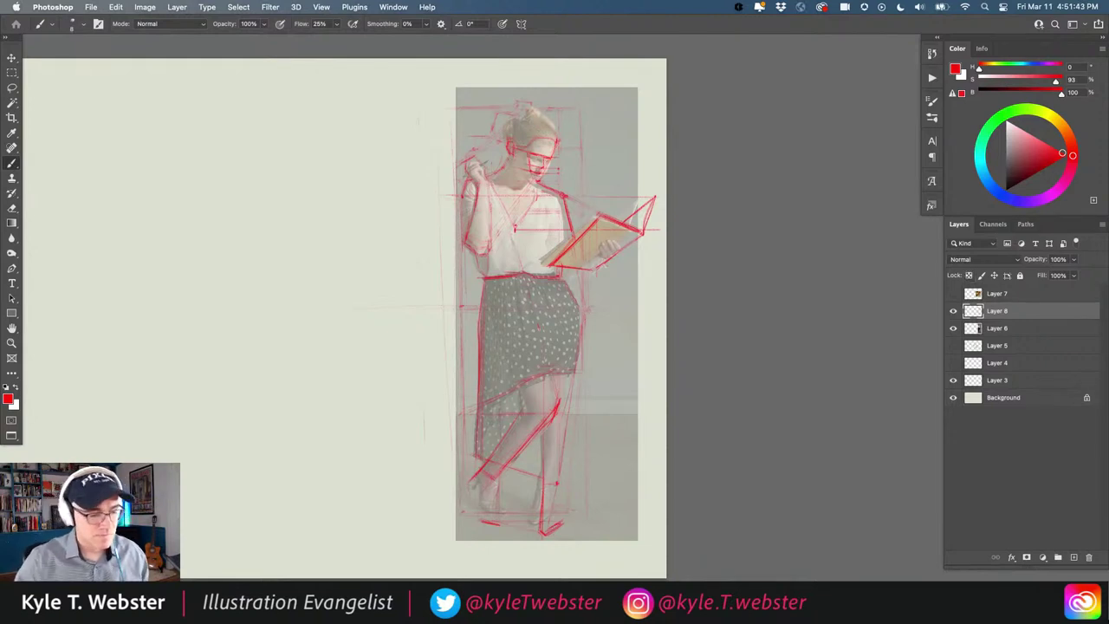
drag(481, 471, 479, 528)
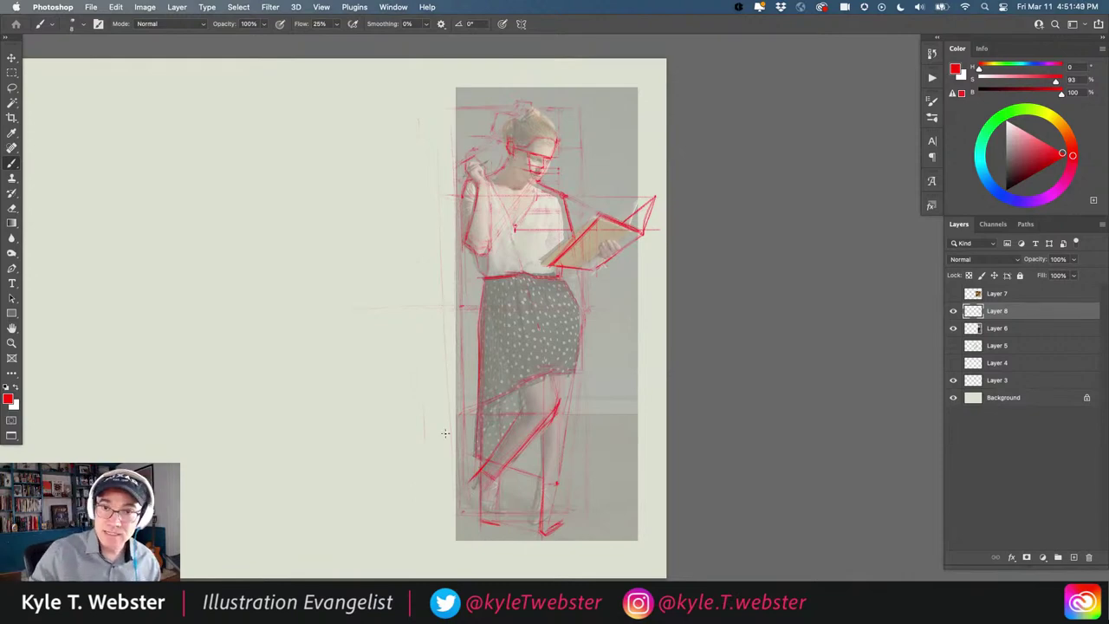
Step: Move the red sketch off the photo back onto the blank canvas beside it, and nudge it slightly down
scroll(448, 459, down, 5)
scroll(482, 458, left, 3)
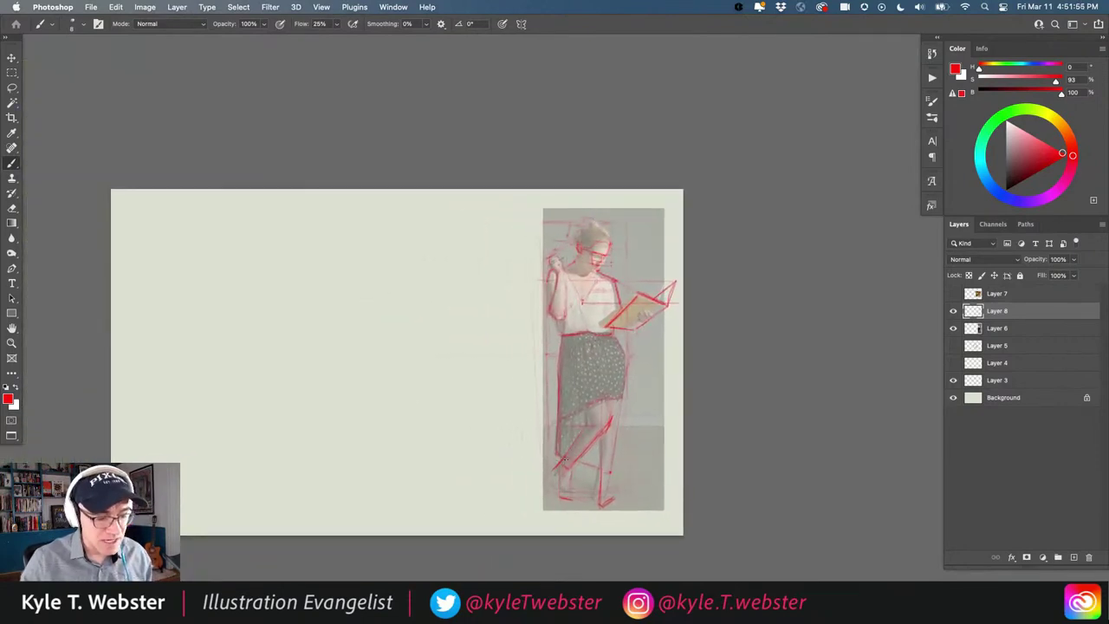
key(v)
drag(568, 412, 397, 408)
key(super+z)
drag(564, 346, 391, 341)
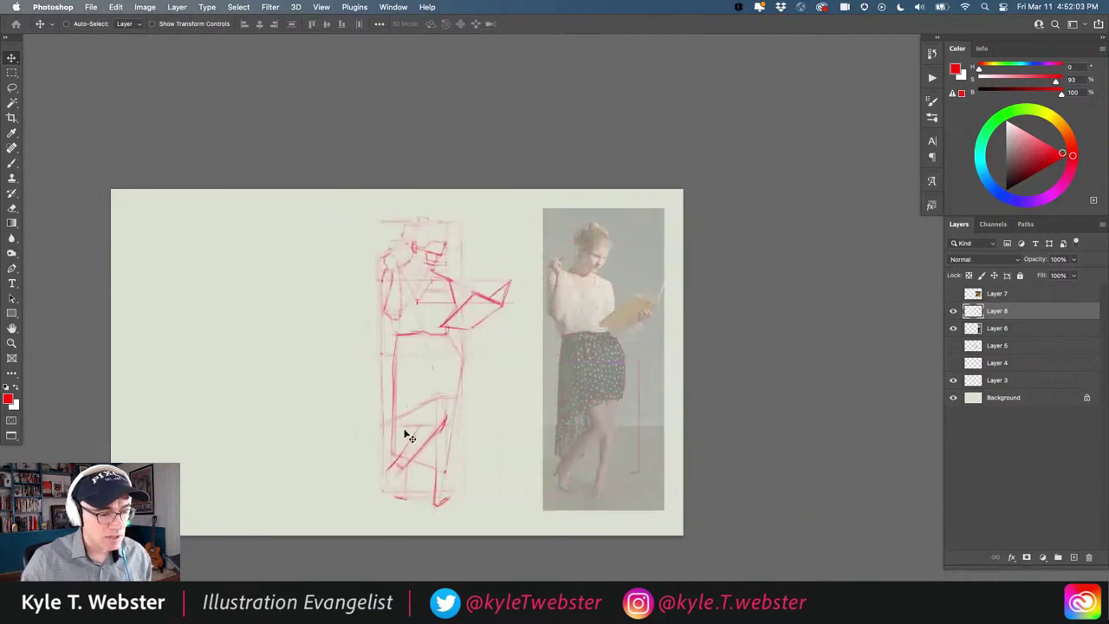
super+click(407, 470)
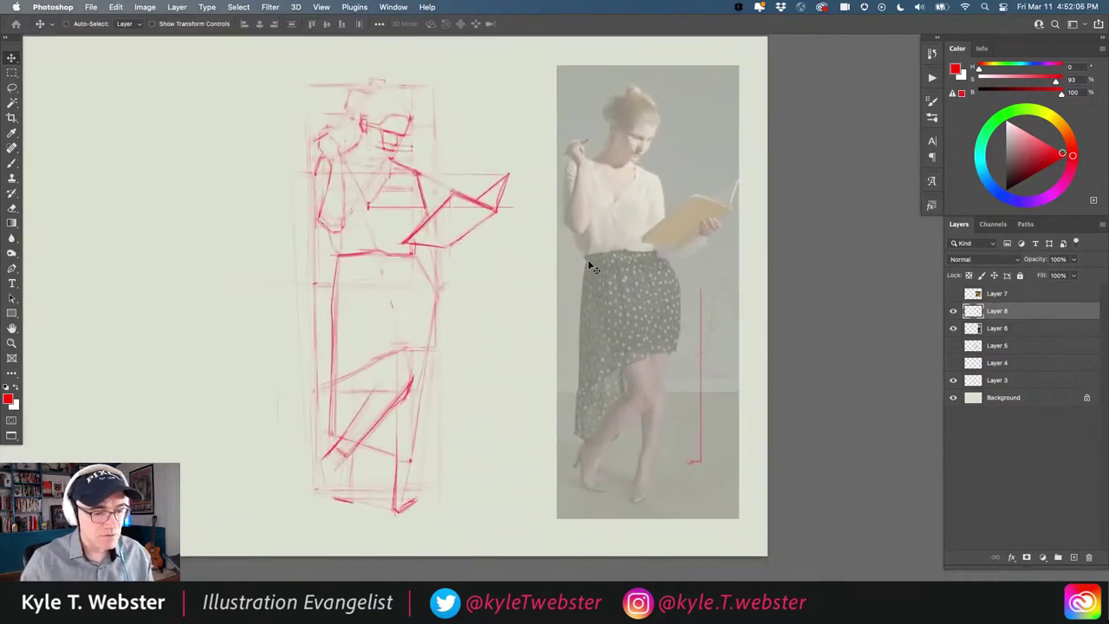
key(shift+Down)
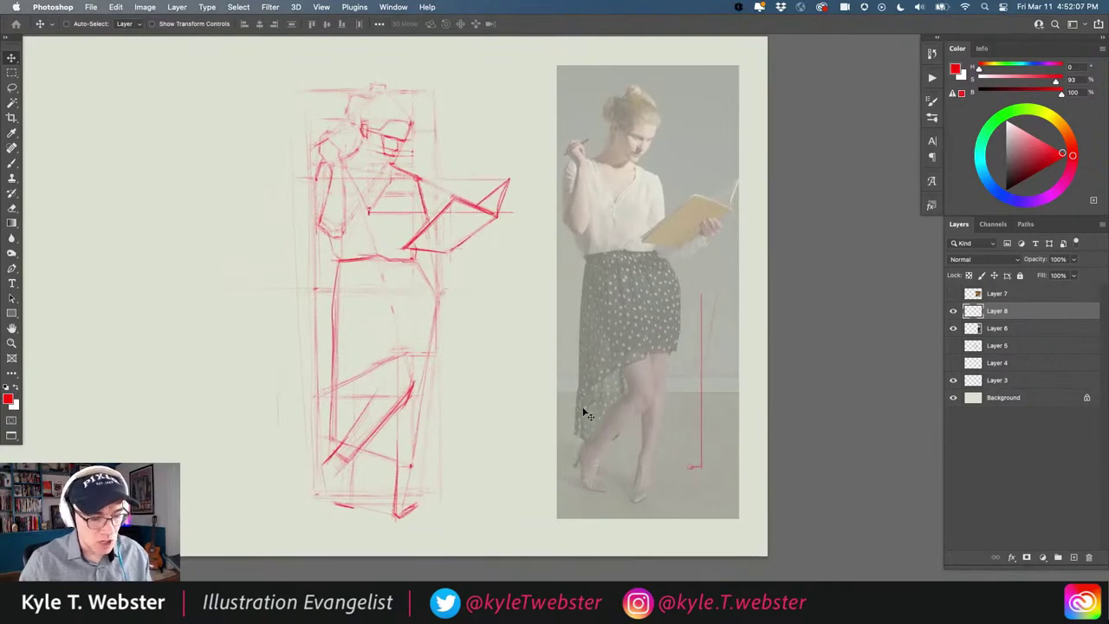
Step: Drop a vertical plumb line along the skirt's rear edge to foot level on the photo and sketch, and redraw the calf against it
key(b)
drag(587, 267, 587, 461)
key(ctrl+z)
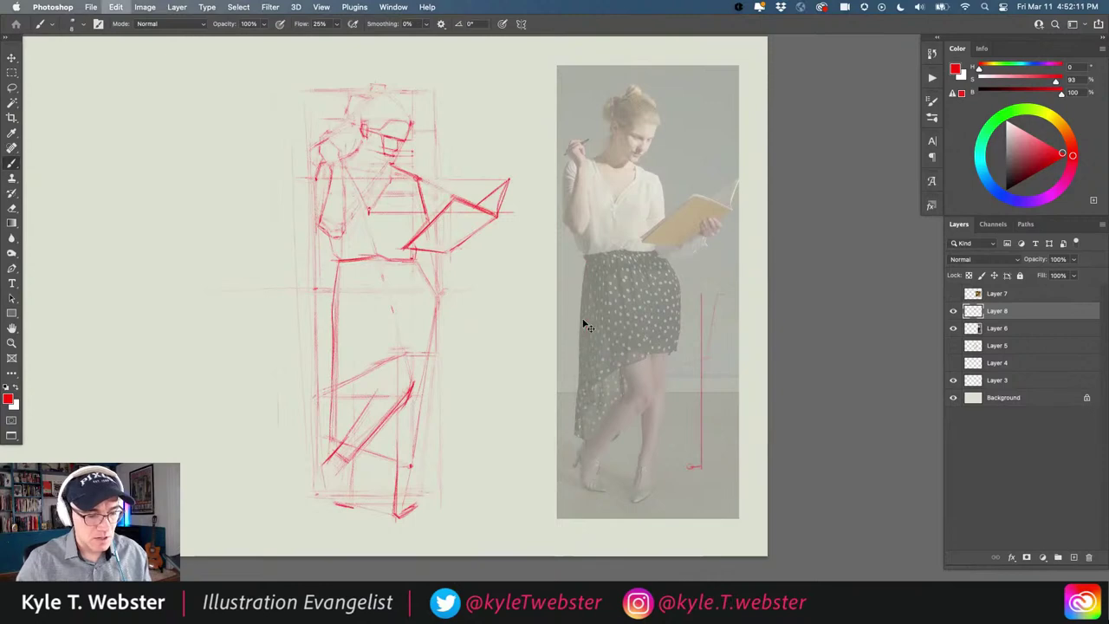
drag(579, 312, 579, 477)
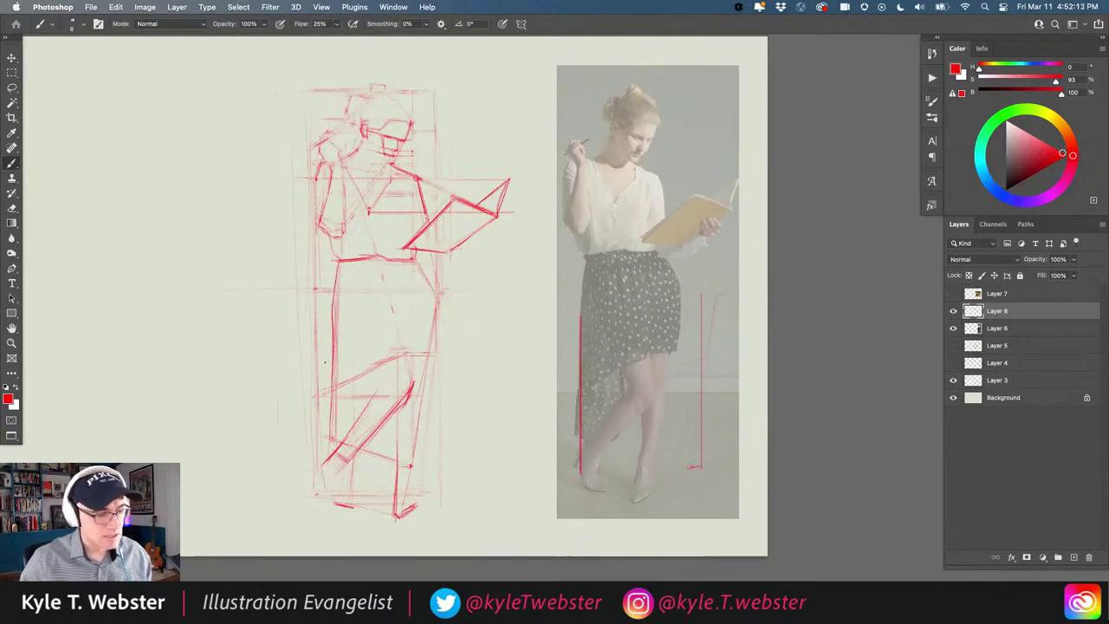
drag(334, 335, 334, 513)
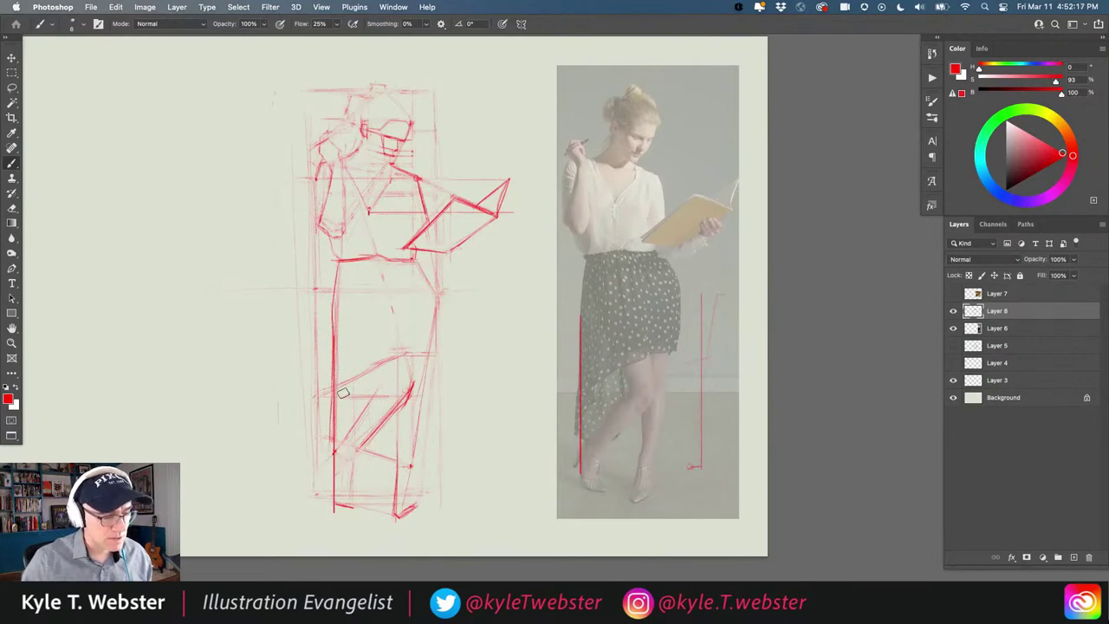
drag(378, 394, 331, 455)
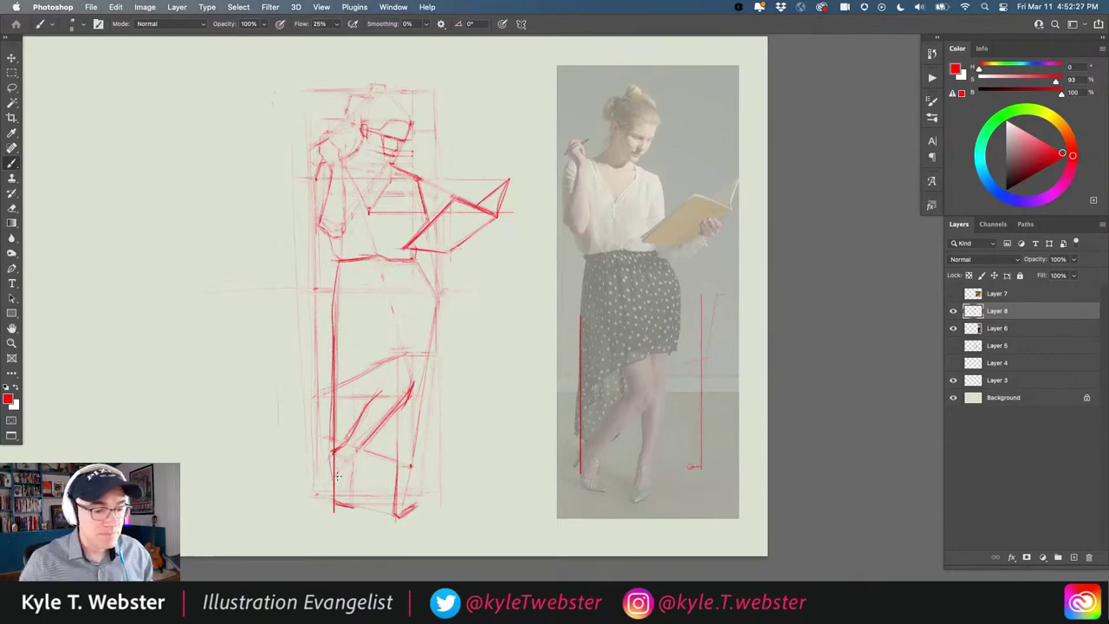
Step: Hide the woman's sketch and photo layers, and show the tiger photo on Layer 7
key(super+minus)
click(953, 310)
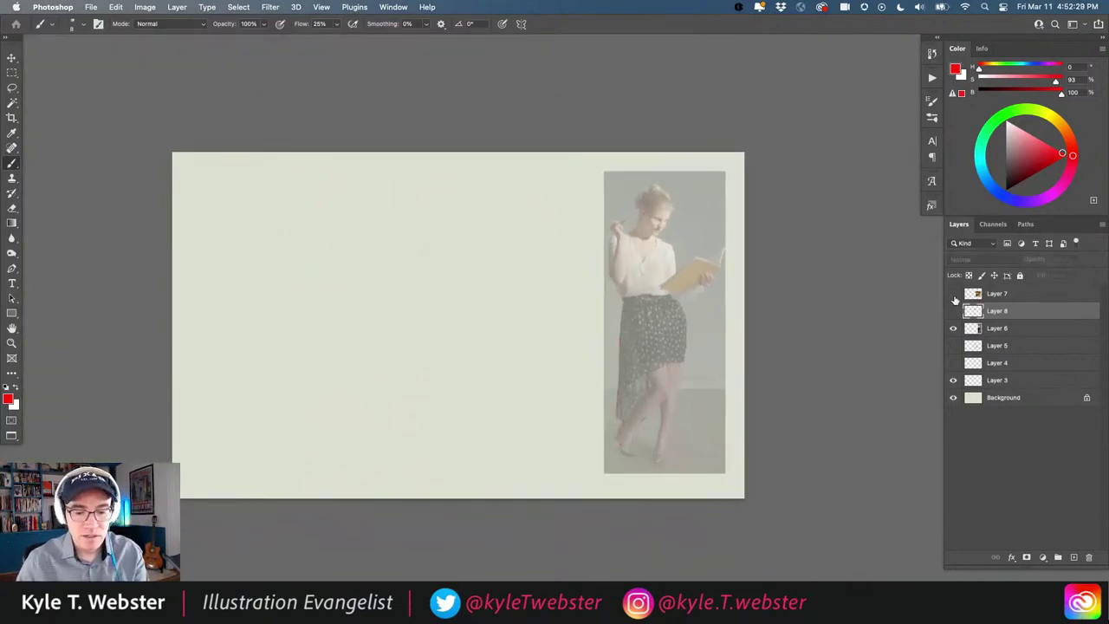
click(953, 293)
click(974, 293)
click(953, 328)
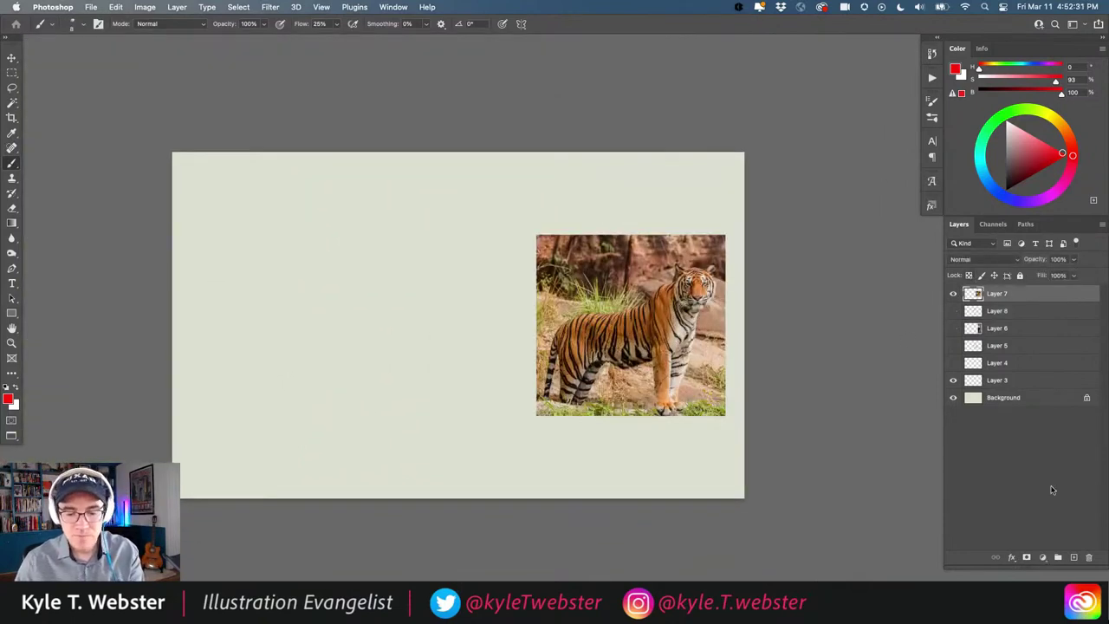
Step: Add a new layer above the tiger photo and reset the drawing color to black
click(1074, 557)
super+click(464, 431)
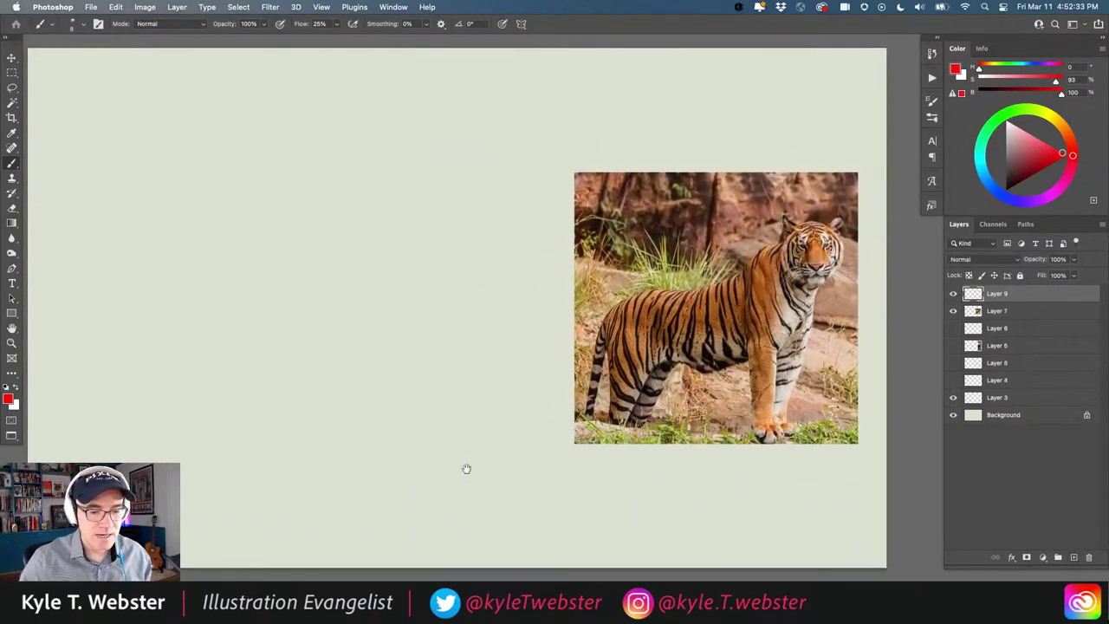
key(d)
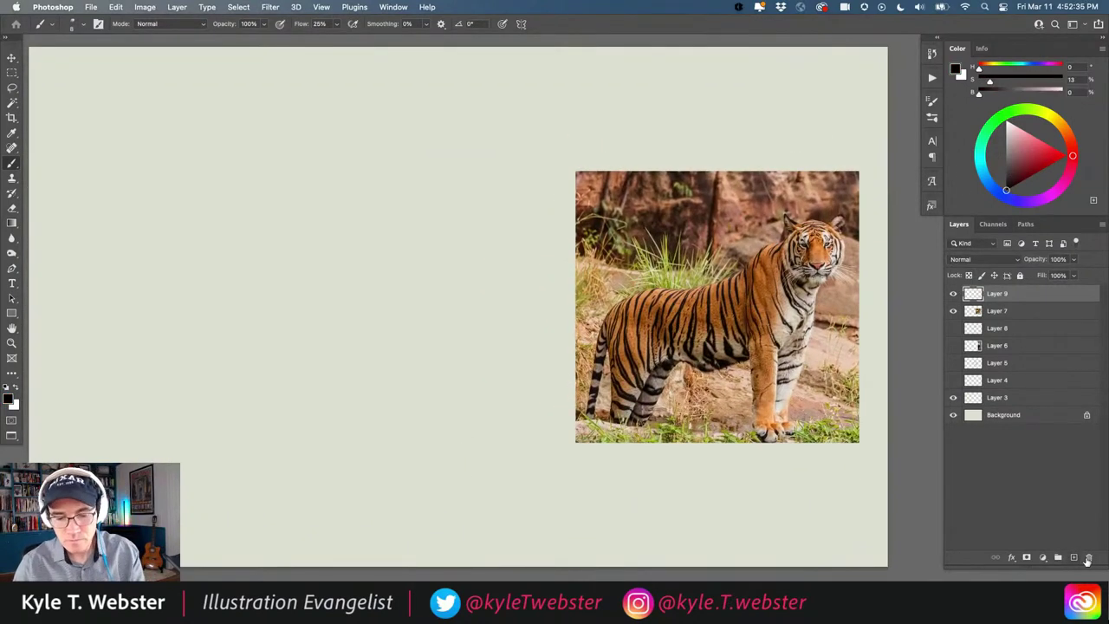
Step: Sketch a light bounding box for the tiger on the blank canvas beside the photo, wider than it is tall
scroll(433, 354, down, 2)
click(479, 204)
shift+click(479, 420)
drag(479, 201, 246, 199)
drag(481, 422, 203, 422)
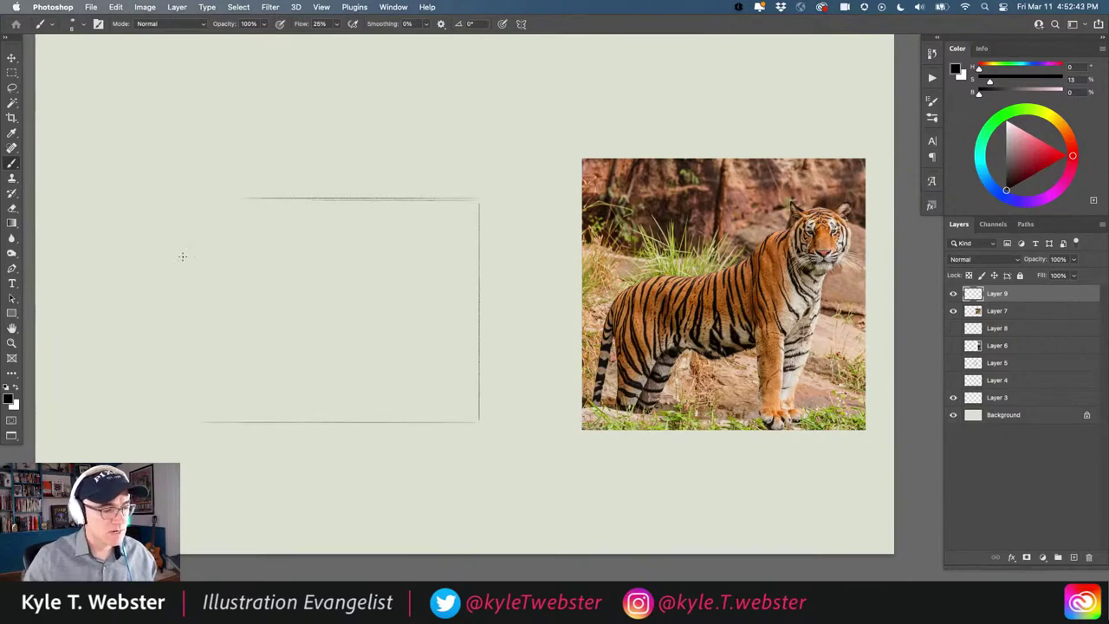
drag(173, 387, 173, 309)
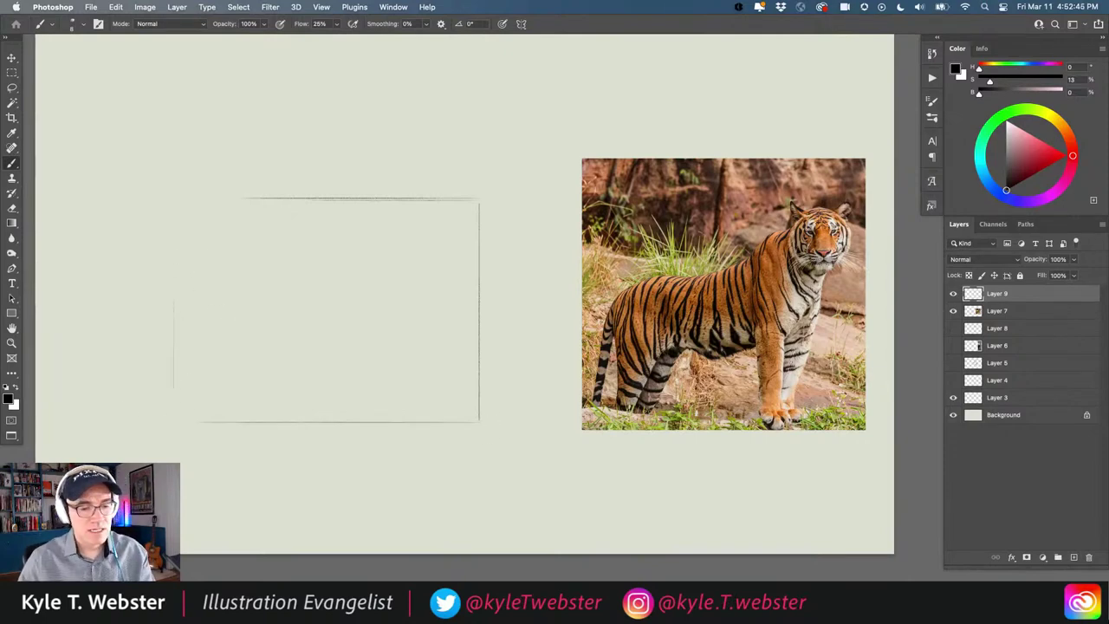
Step: Draw a horizontal guide across the tiger photo at ear-top level and try a vertical at the head's front edge
drag(845, 205, 582, 205)
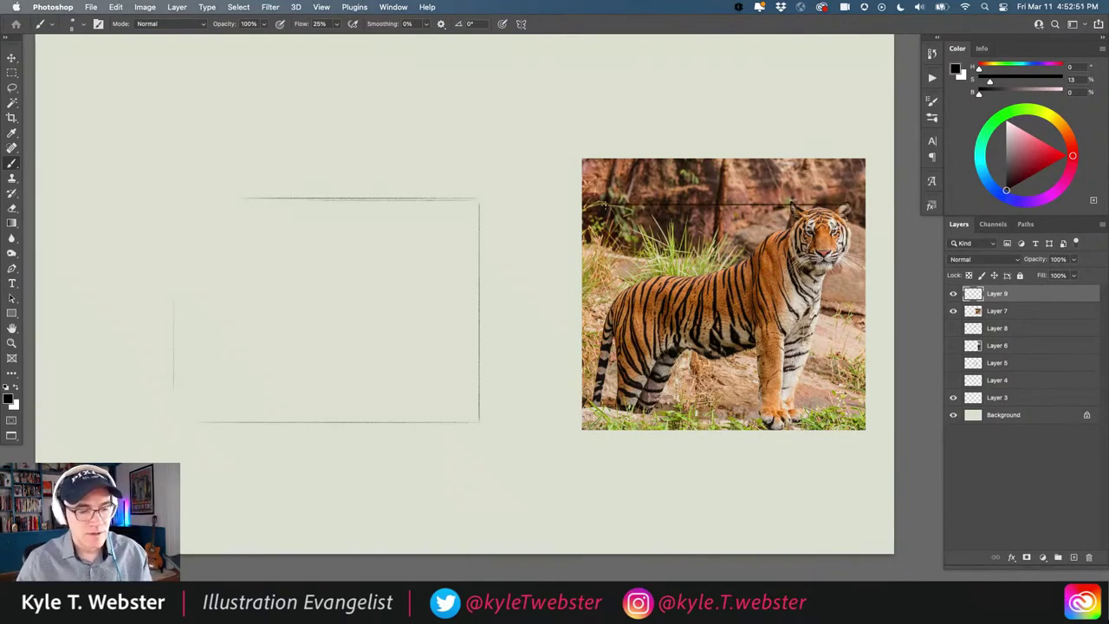
drag(847, 206, 848, 408)
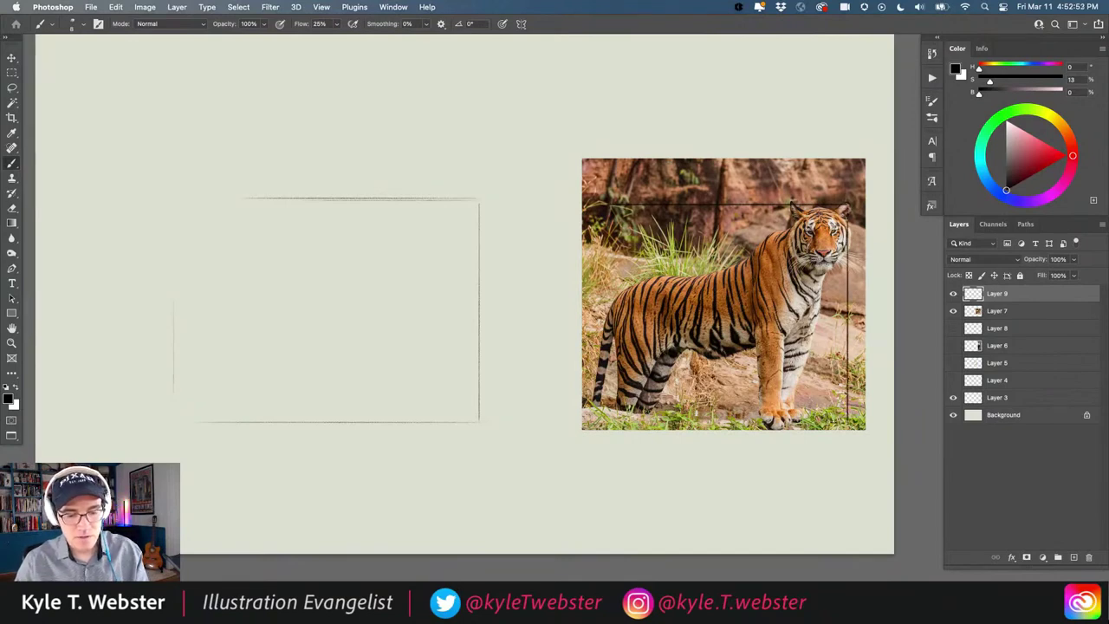
key(super+z)
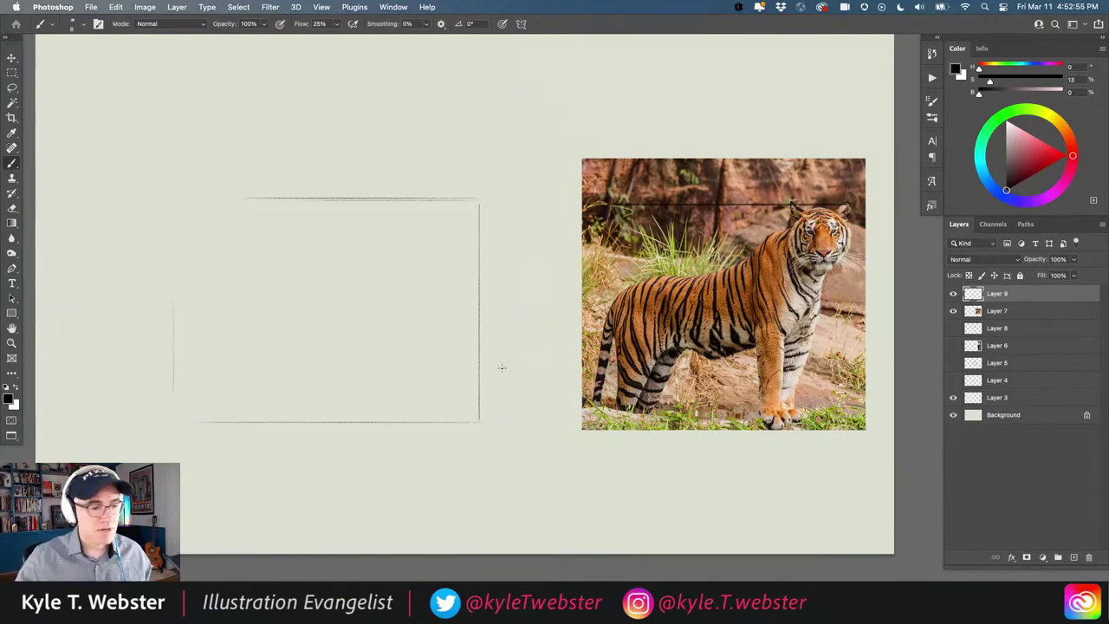
Step: Redraw the sketch box's front edge and base more firmly, and move its rear edge inward to narrow the box
mouse_move(477, 201)
mouse_down()
mouse_move(475, 431)
mouse_move(282, 423)
mouse_up()
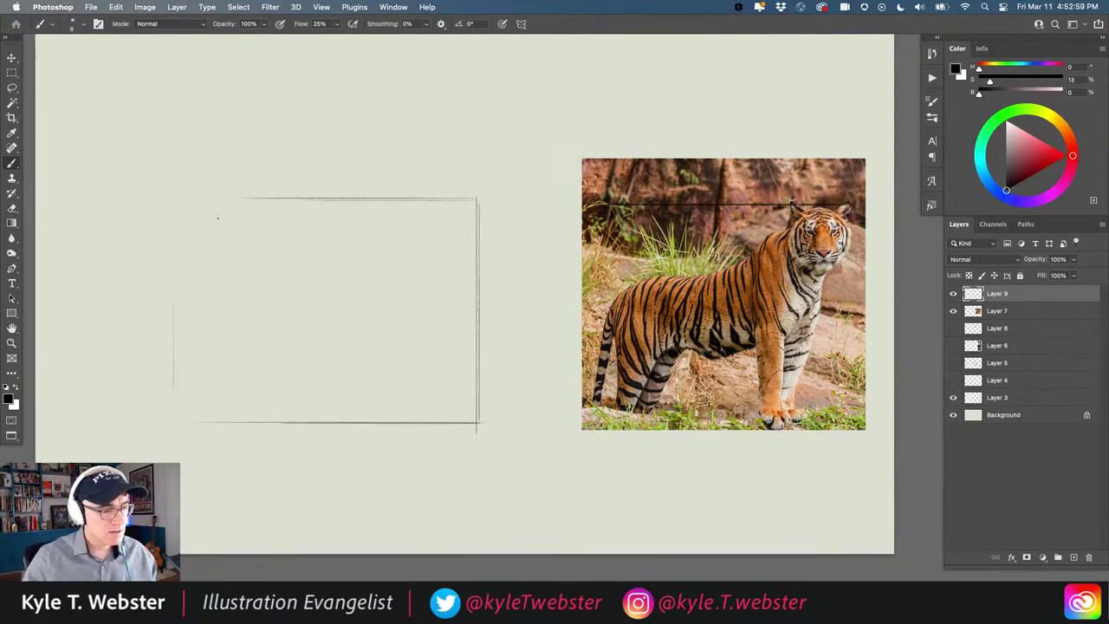
drag(207, 245, 207, 406)
drag(201, 265, 200, 414)
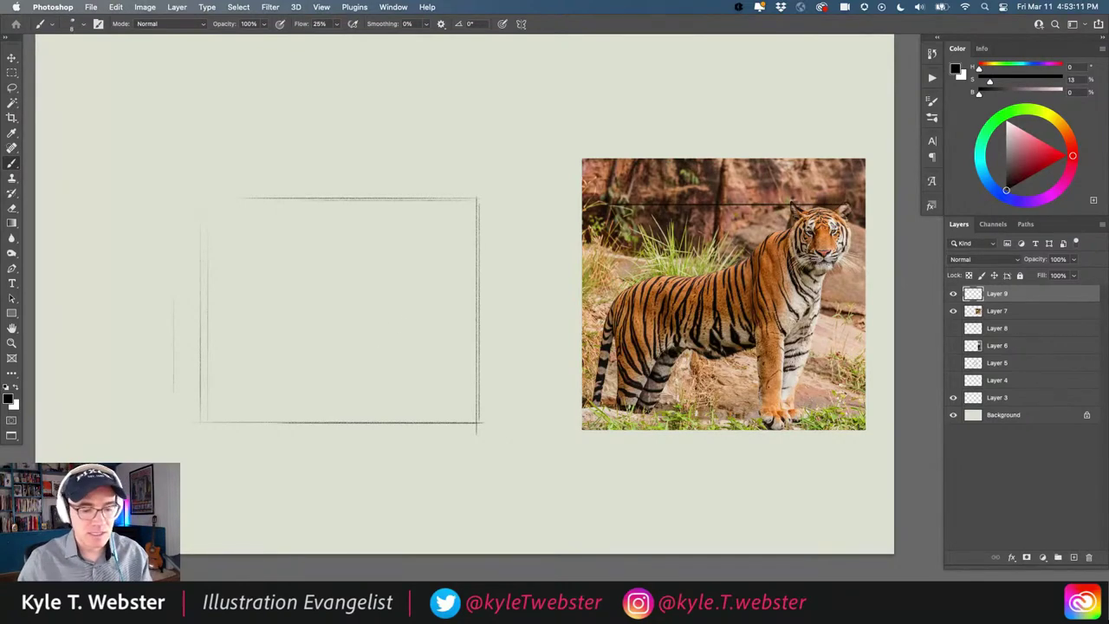
Step: Check the front leg's rear edge with a temporary vertical on the photo, and divide the sketch box into three upright sections
drag(761, 414, 761, 204)
key(ctrl+z)
drag(761, 415, 761, 227)
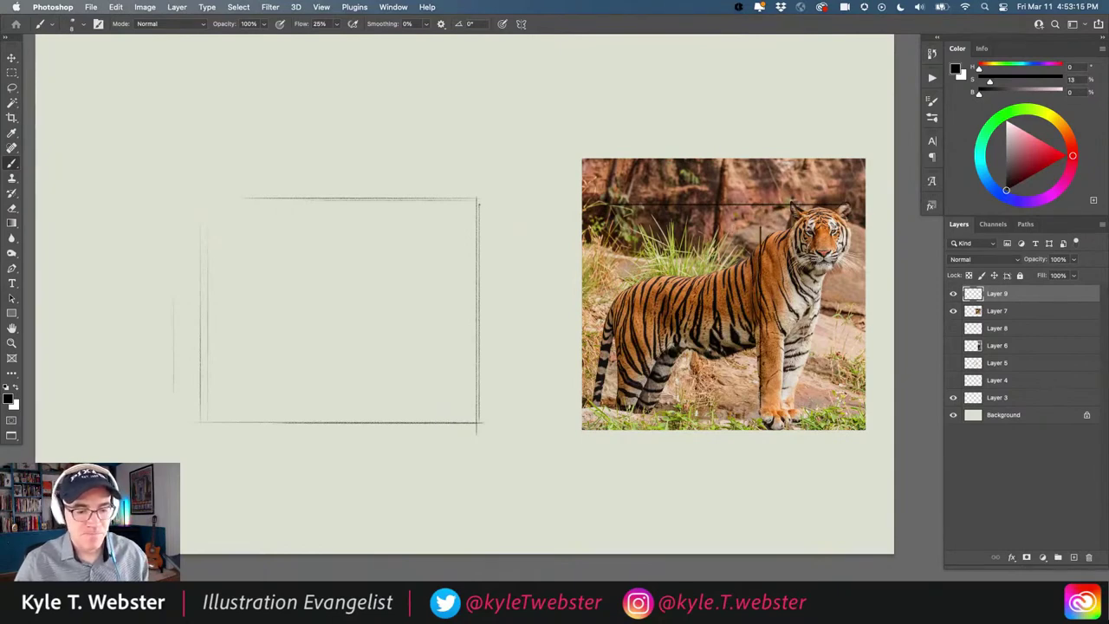
key(super+z)
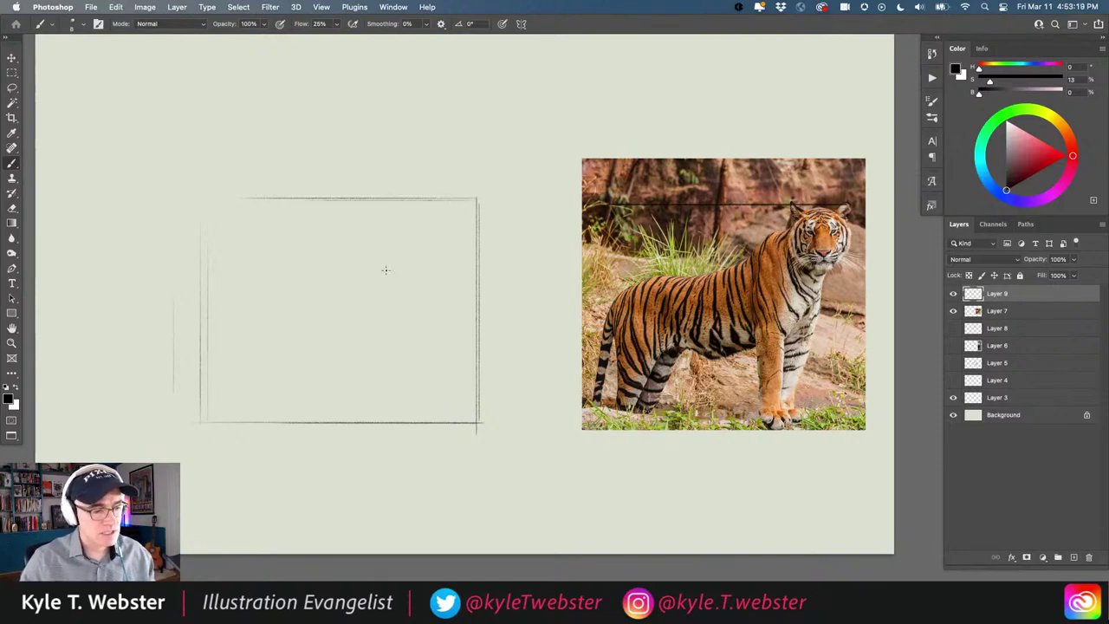
drag(382, 203, 383, 416)
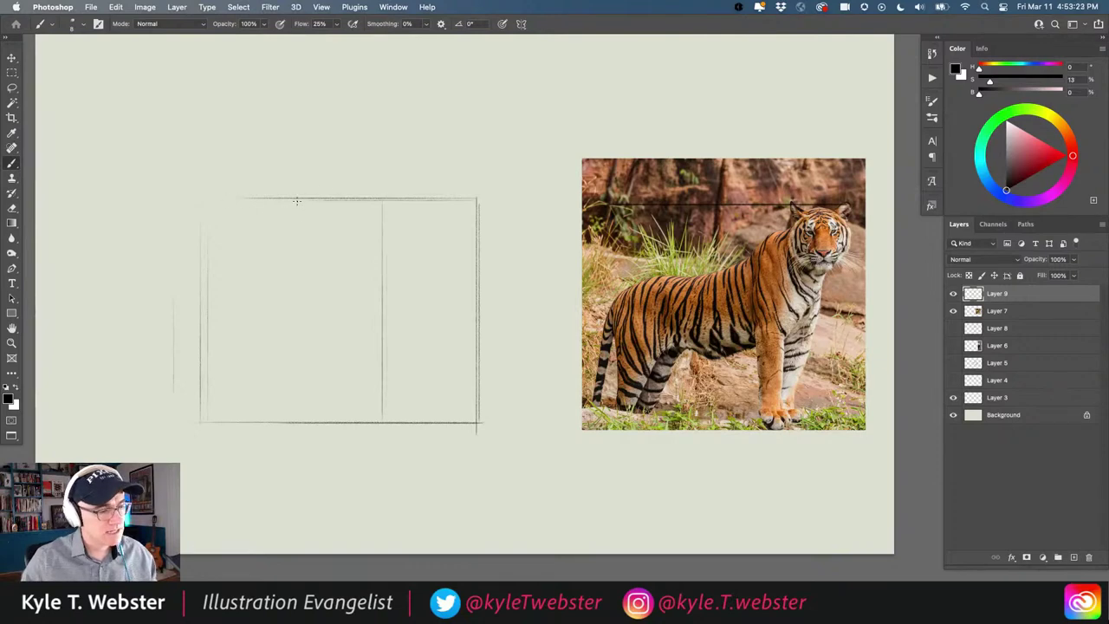
drag(296, 229, 295, 416)
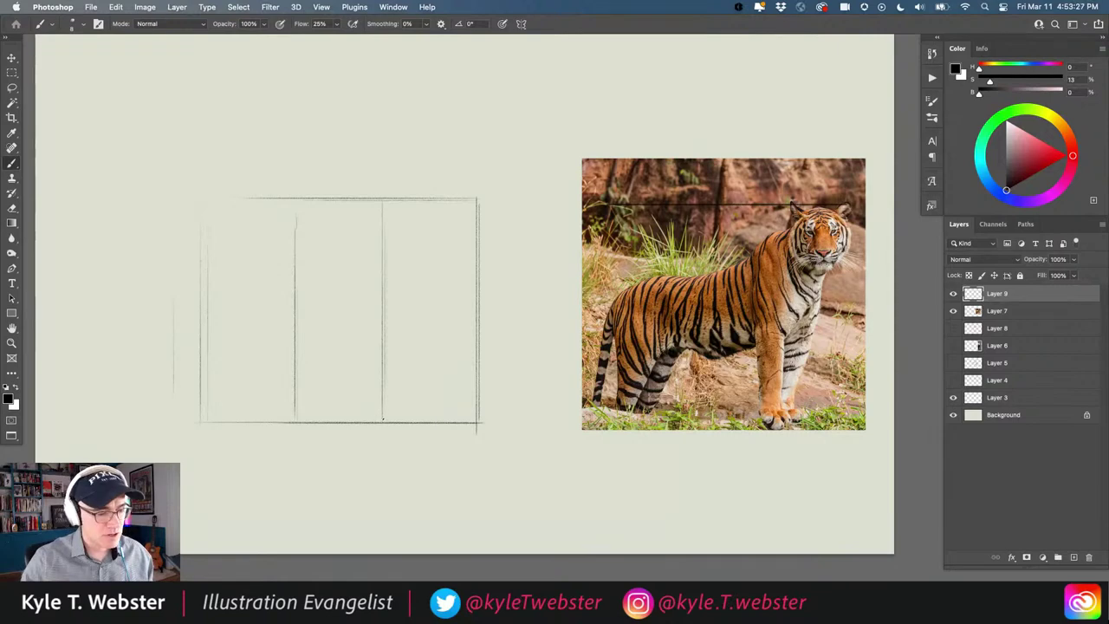
drag(382, 423, 382, 293)
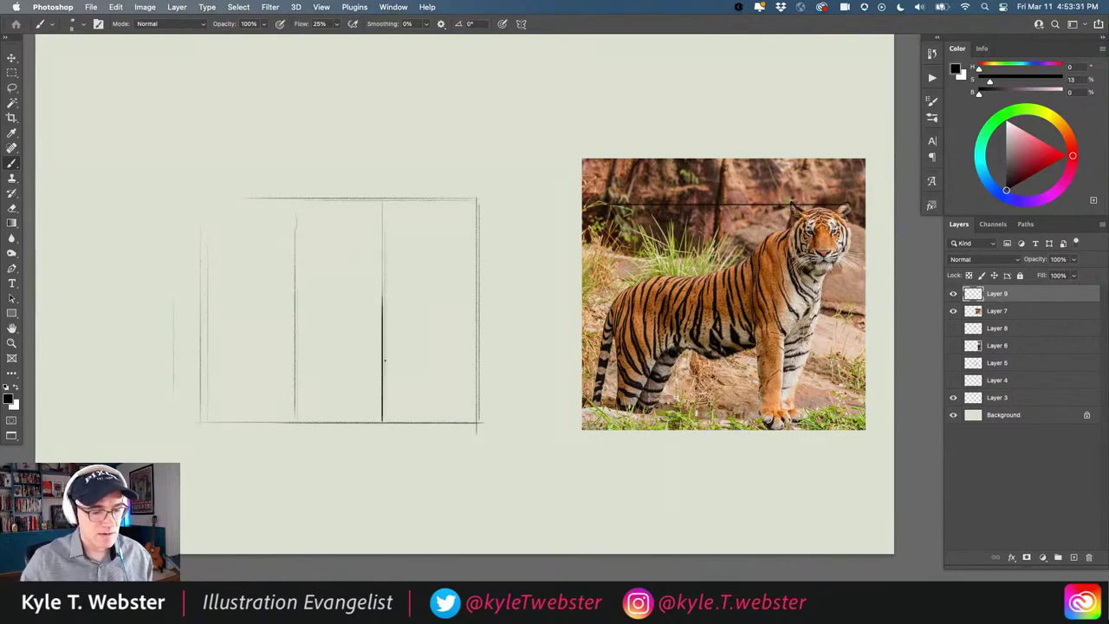
Step: Gauge the head's height against the photo and darken the upper quarter of the sketch box's front edge
drag(850, 253, 849, 205)
key(super+z)
mouse_move(477, 197)
mouse_down()
mouse_move(476, 254)
mouse_move(477, 213)
mouse_up()
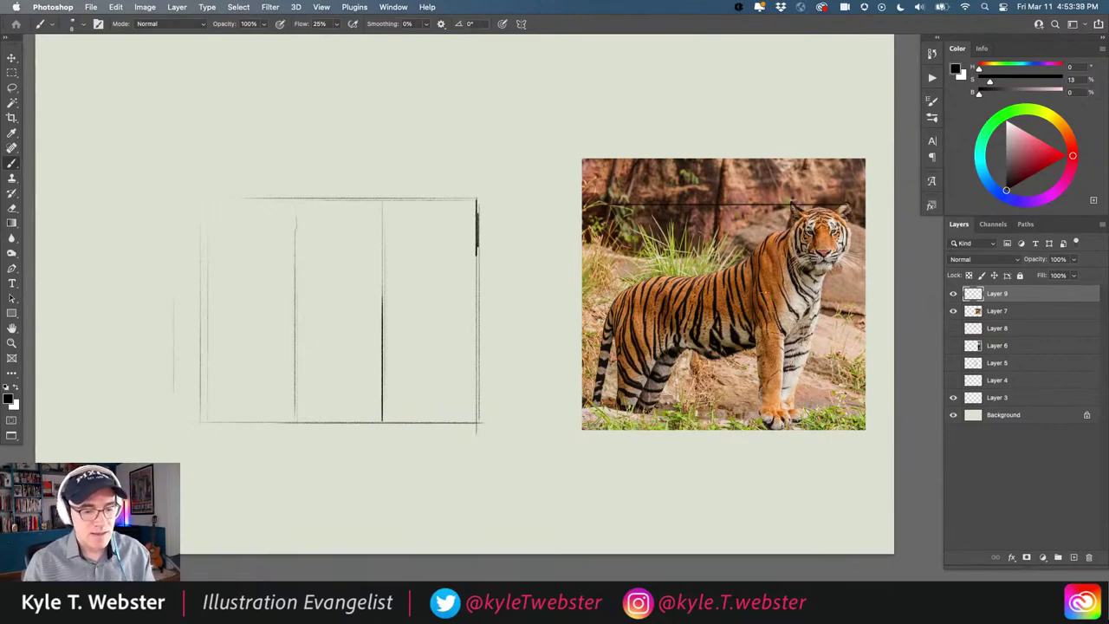
Step: Test half and quarter height divisions on the photo, and draw the chin-level line on the sketch and the photo
drag(845, 210, 845, 409)
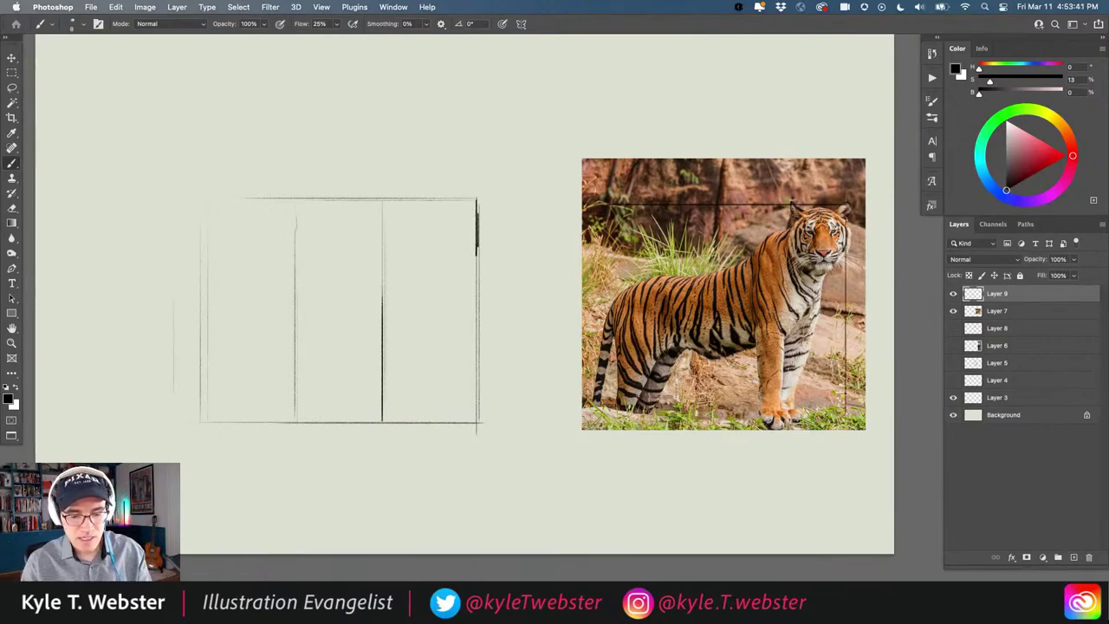
drag(733, 315, 846, 314)
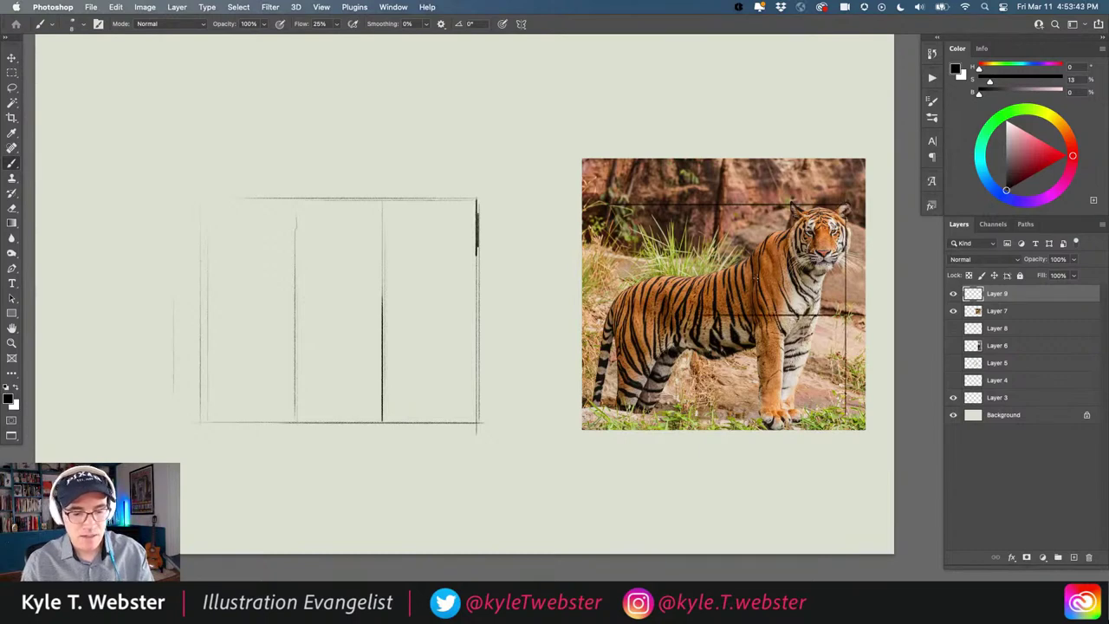
drag(816, 263, 846, 264)
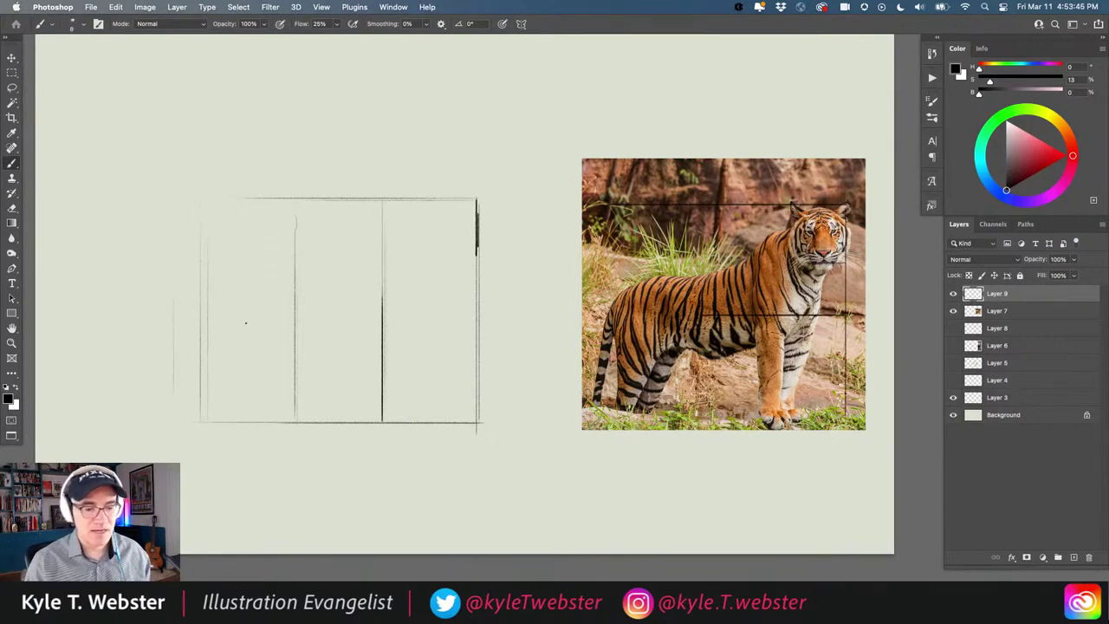
key(super+z)
key(super+z)
key(super+z)
key(super+z)
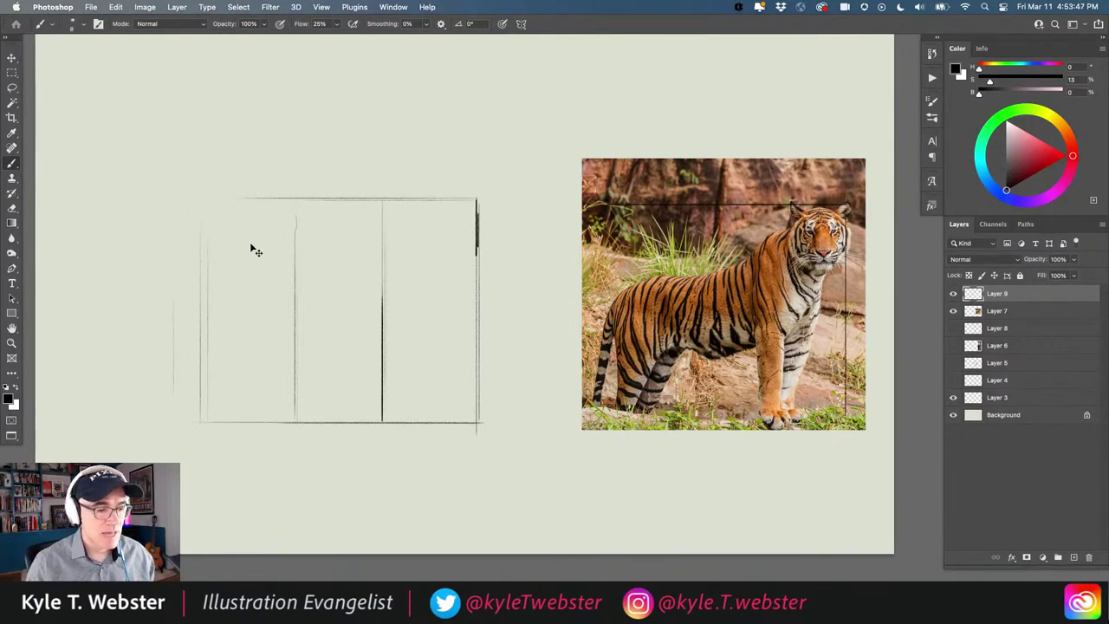
drag(475, 258, 388, 257)
drag(474, 260, 383, 257)
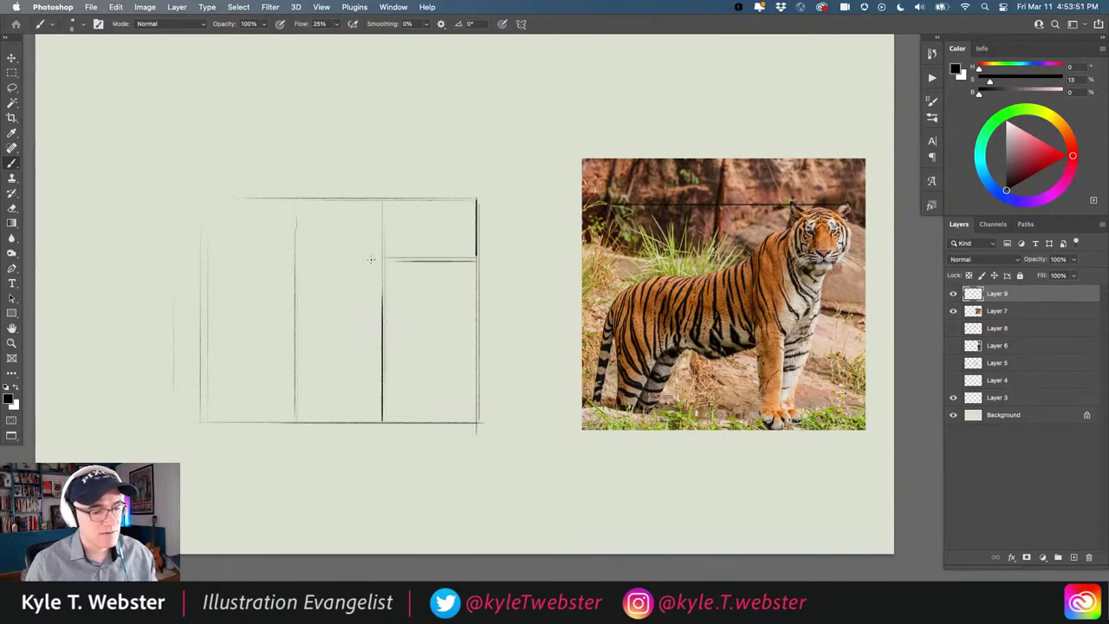
drag(855, 268, 806, 268)
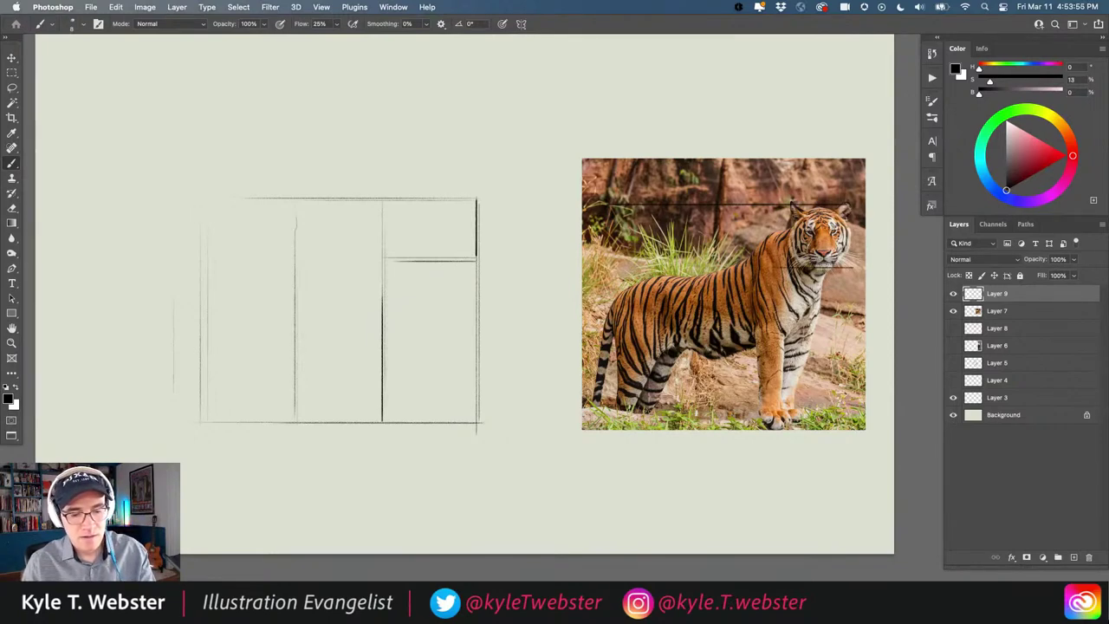
Step: Check the slant from the front ear to the forefoot on the photo, and draw that slanted line in the sketch
drag(846, 221, 847, 269)
drag(849, 200, 780, 420)
key(super+z)
key(super+z)
drag(475, 201, 446, 414)
drag(477, 221, 446, 413)
key(super+z)
drag(475, 207, 438, 425)
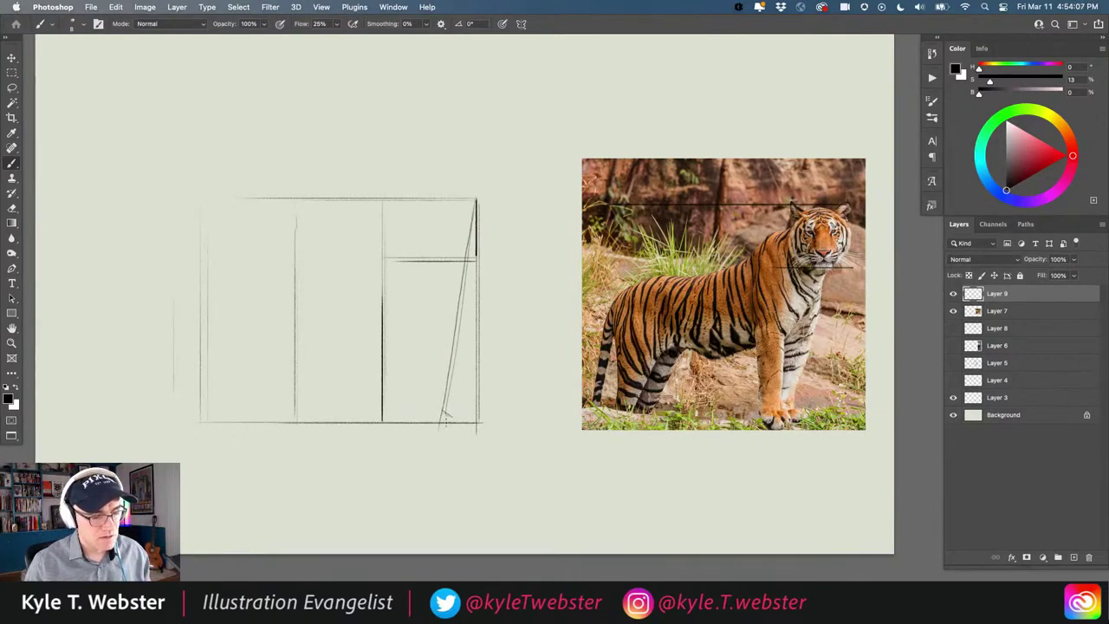
Step: Block in the tiger's two front legs and feet, with a diagonal chest line running down from the chin
click(400, 419)
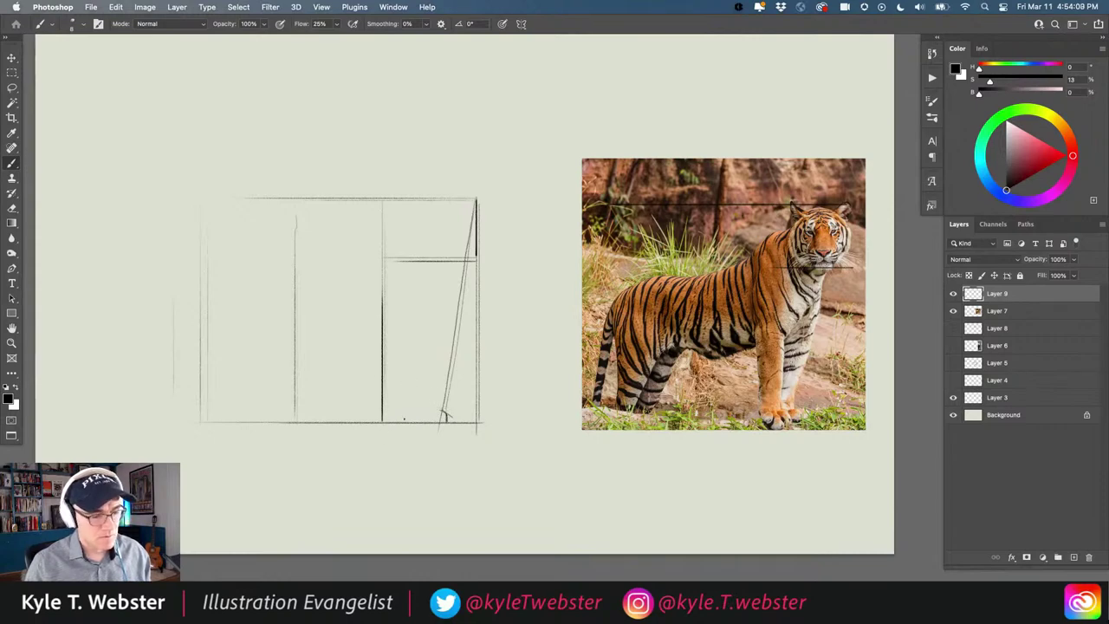
mouse_move(418, 421)
mouse_down()
mouse_move(380, 405)
mouse_move(415, 408)
mouse_move(415, 425)
mouse_move(446, 417)
mouse_move(453, 348)
mouse_up()
mouse_move(433, 401)
mouse_down()
mouse_move(463, 322)
mouse_move(463, 286)
mouse_up()
drag(409, 404, 408, 315)
mouse_move(409, 396)
mouse_down()
mouse_move(417, 305)
mouse_move(414, 340)
mouse_up()
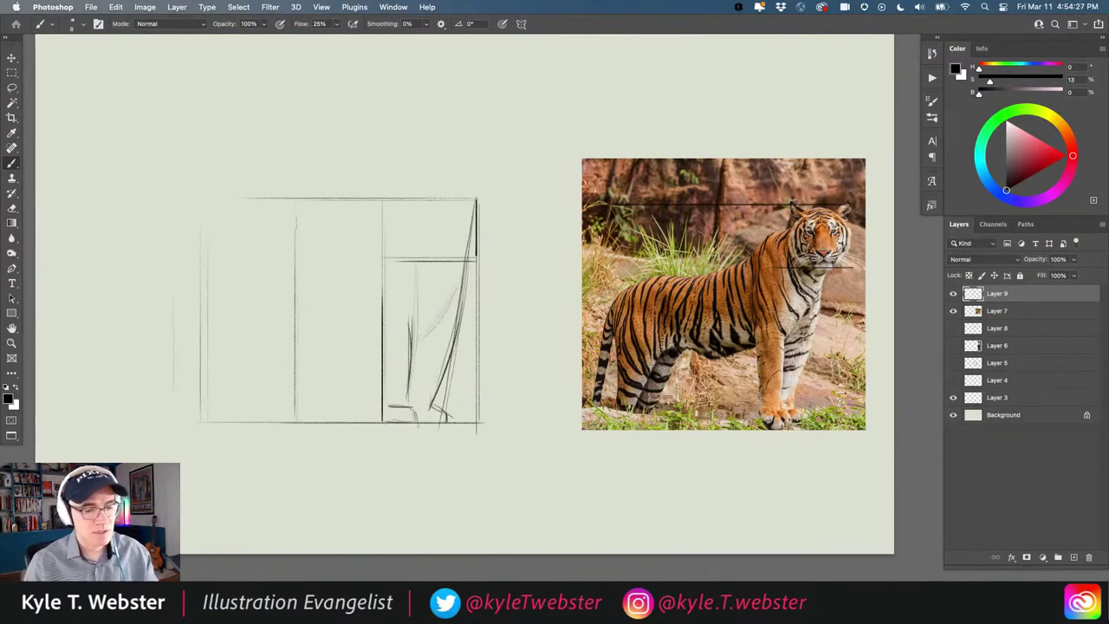
mouse_move(470, 262)
mouse_down()
mouse_move(416, 351)
mouse_move(417, 334)
mouse_move(406, 404)
mouse_up()
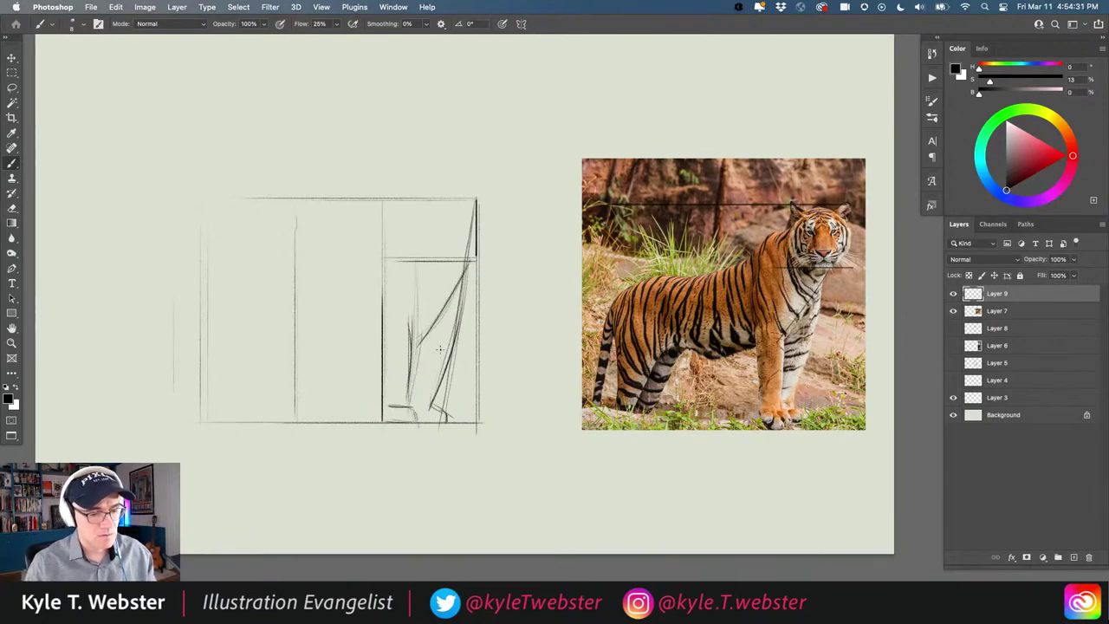
drag(463, 279, 432, 397)
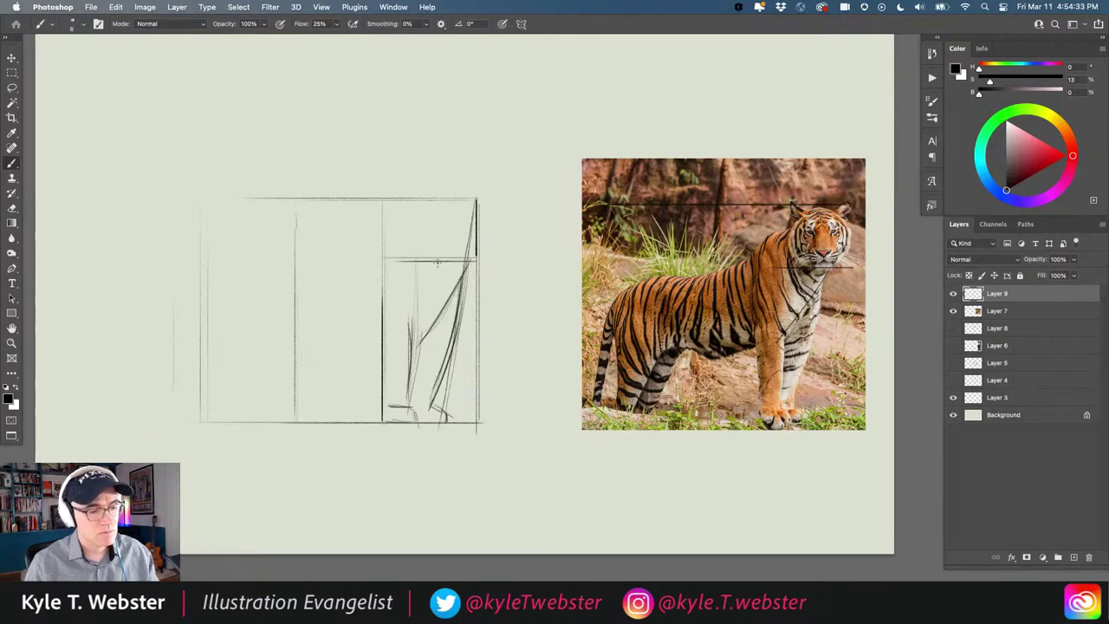
Step: Drop a vertical from the head's rear side on the photo and sketch, and outline the angular head with two pointed ears
drag(417, 262, 464, 262)
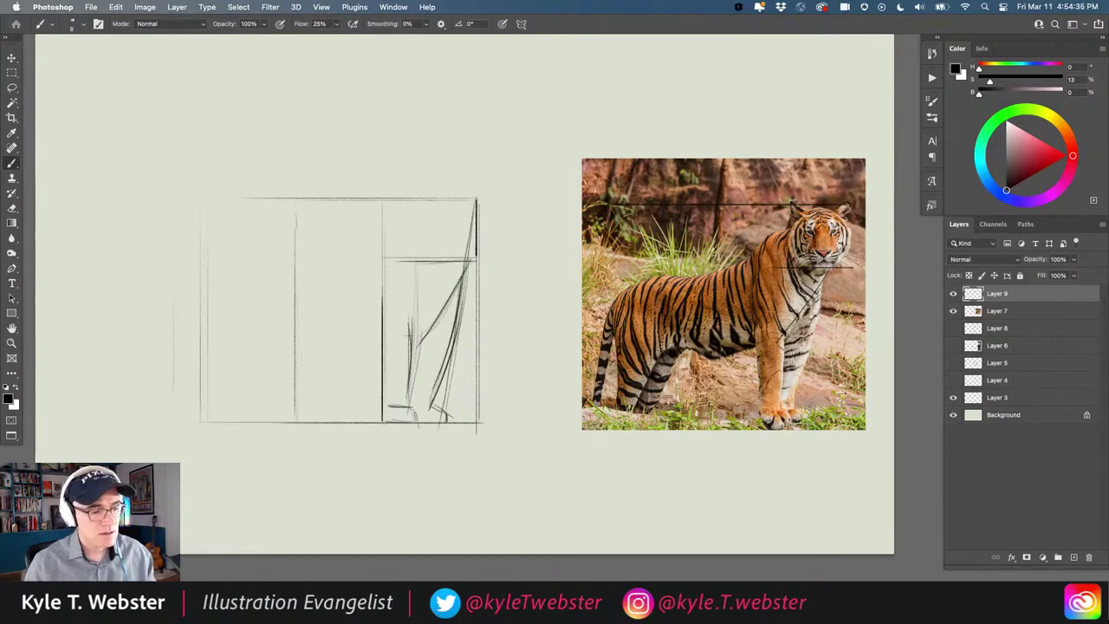
drag(783, 215, 783, 329)
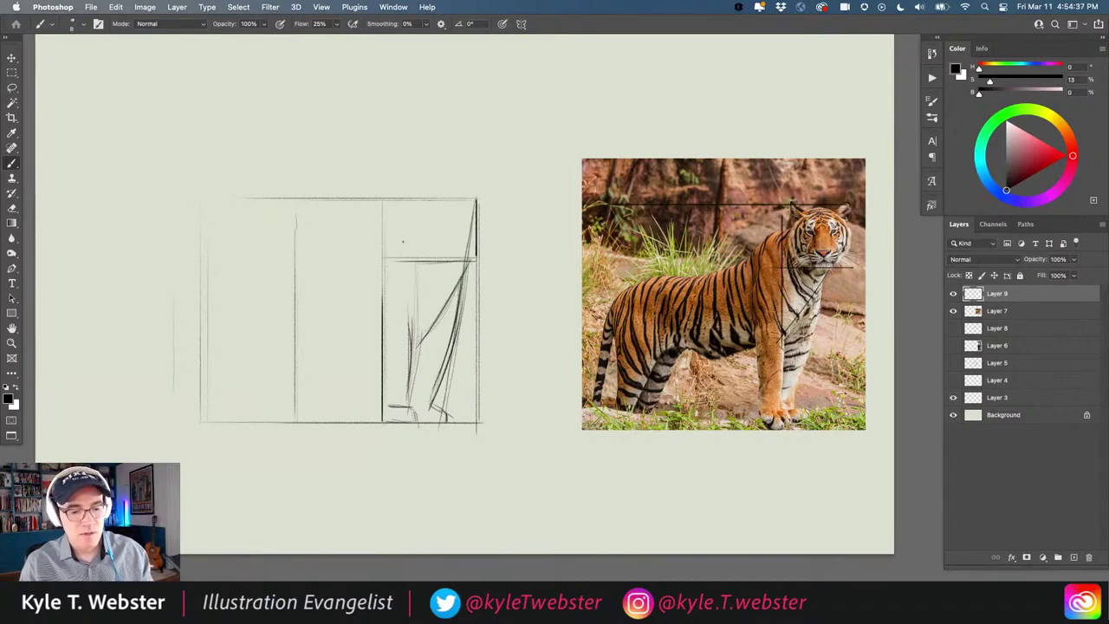
mouse_move(414, 350)
mouse_down()
mouse_move(414, 200)
mouse_move(425, 258)
mouse_move(470, 253)
mouse_move(475, 221)
mouse_up()
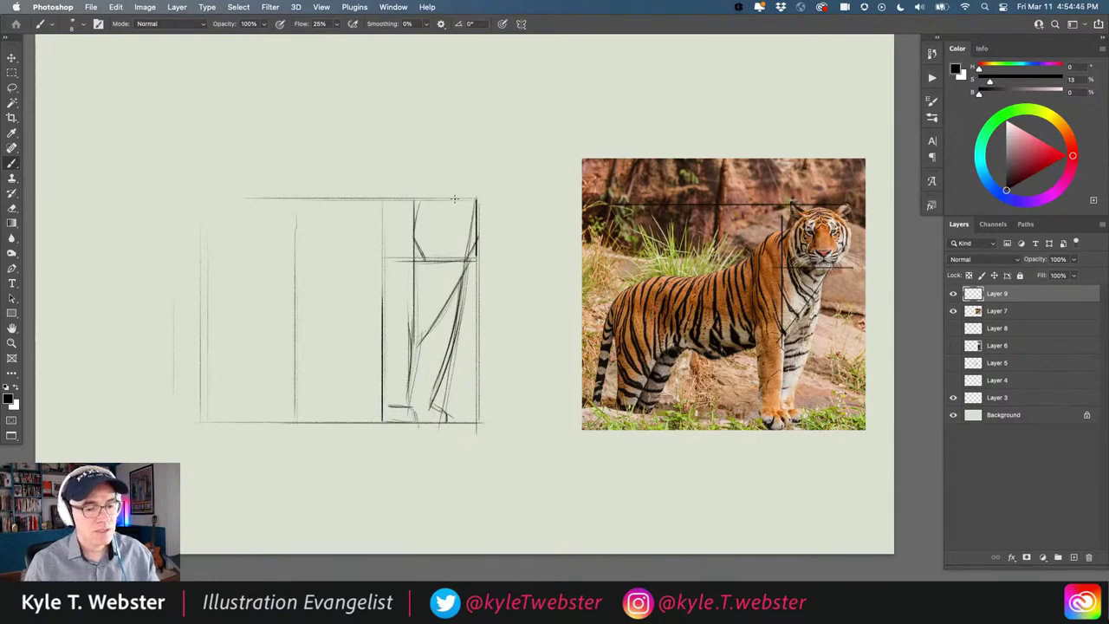
mouse_move(465, 206)
mouse_down()
mouse_move(475, 210)
mouse_move(424, 200)
mouse_move(414, 219)
mouse_move(426, 200)
mouse_up()
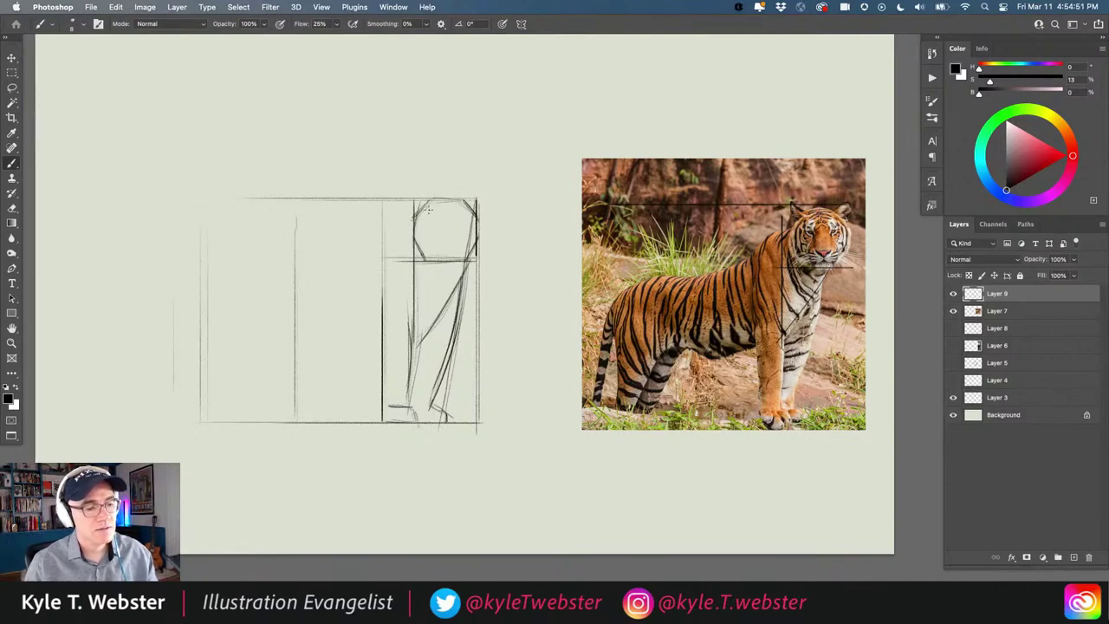
drag(414, 220, 433, 200)
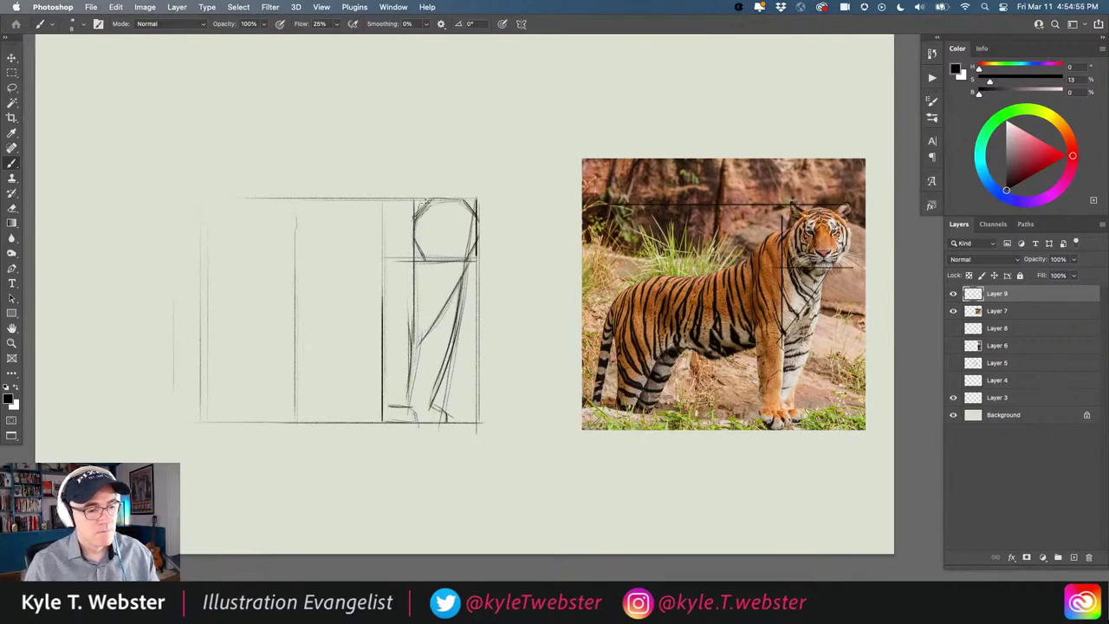
mouse_move(433, 200)
mouse_down()
mouse_move(411, 224)
mouse_move(439, 254)
mouse_move(482, 196)
mouse_up()
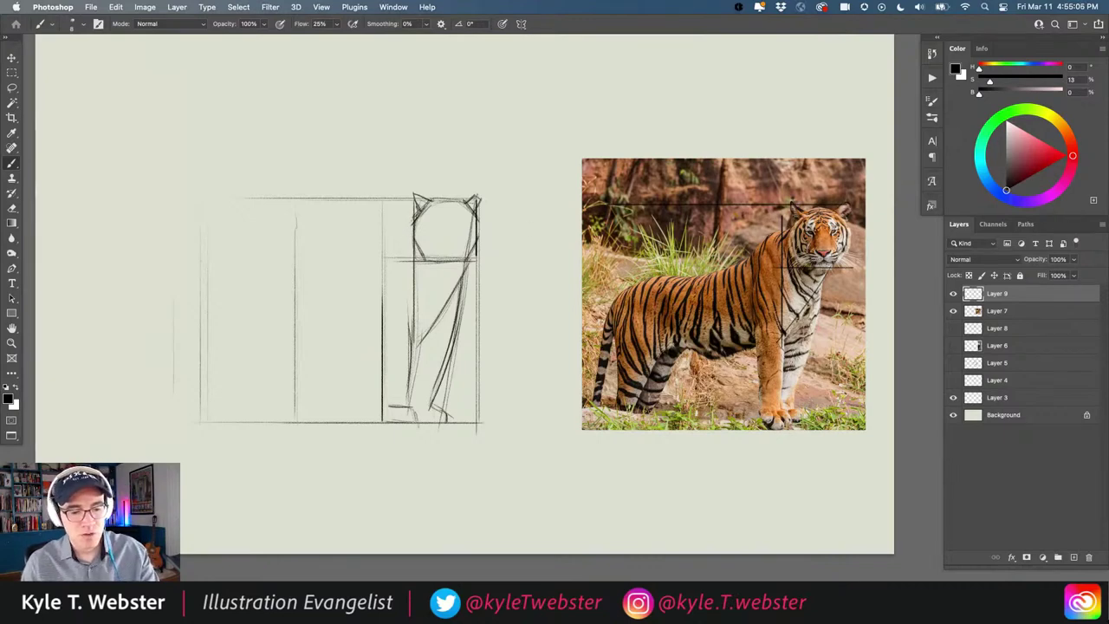
Step: Run a horizontal guide from mid-head back past the neck, and sketch the slanted neck line down from its end
drag(468, 223, 383, 223)
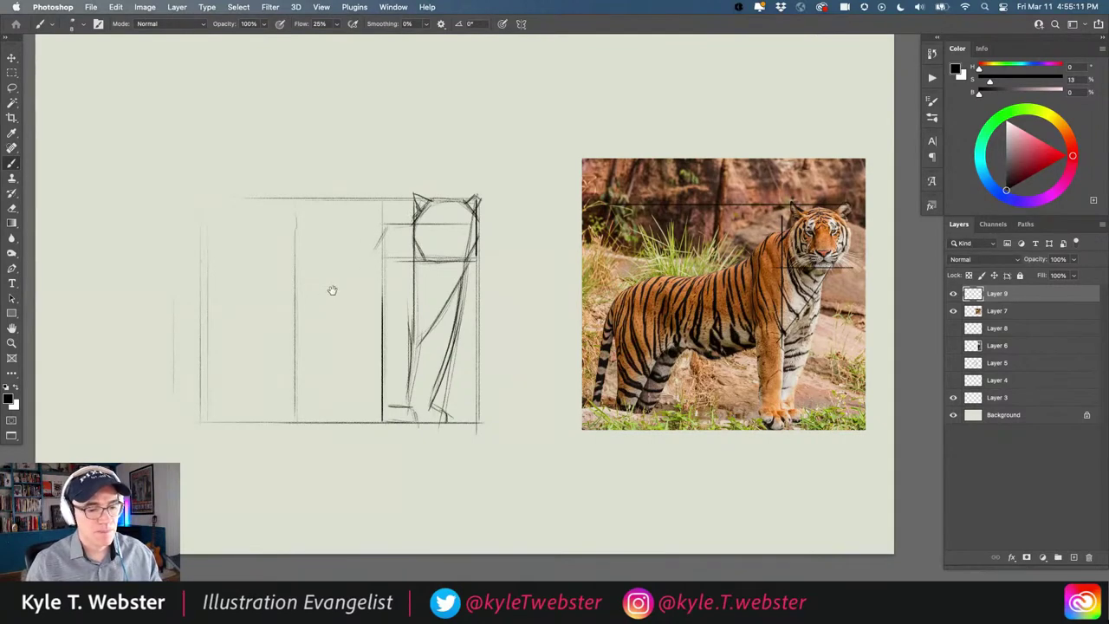
drag(324, 292, 387, 266)
drag(455, 195, 433, 232)
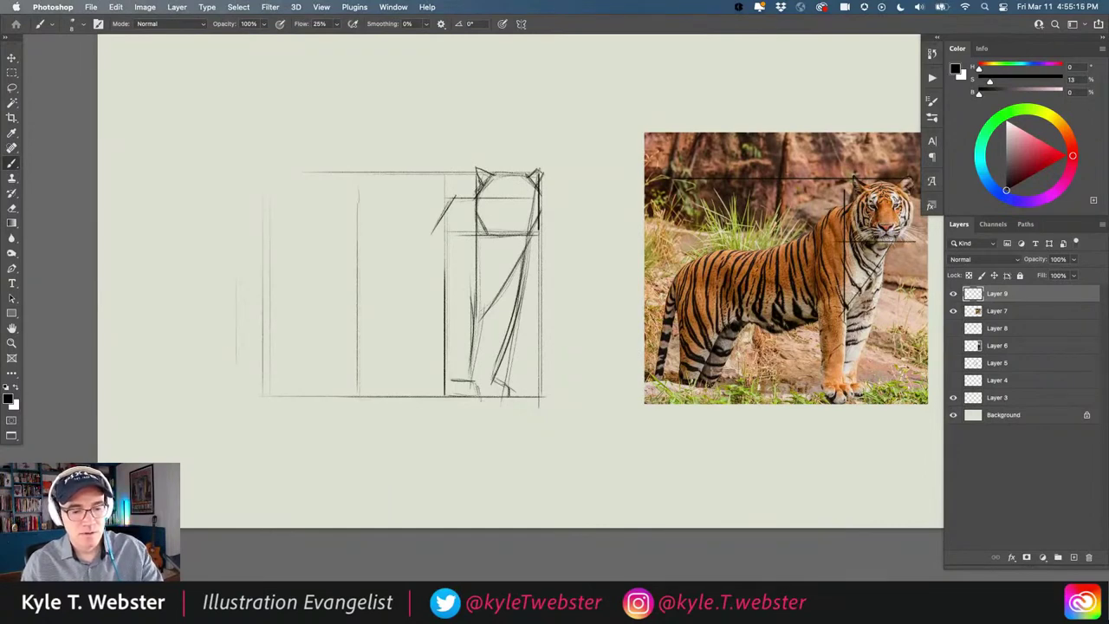
drag(583, 239, 560, 244)
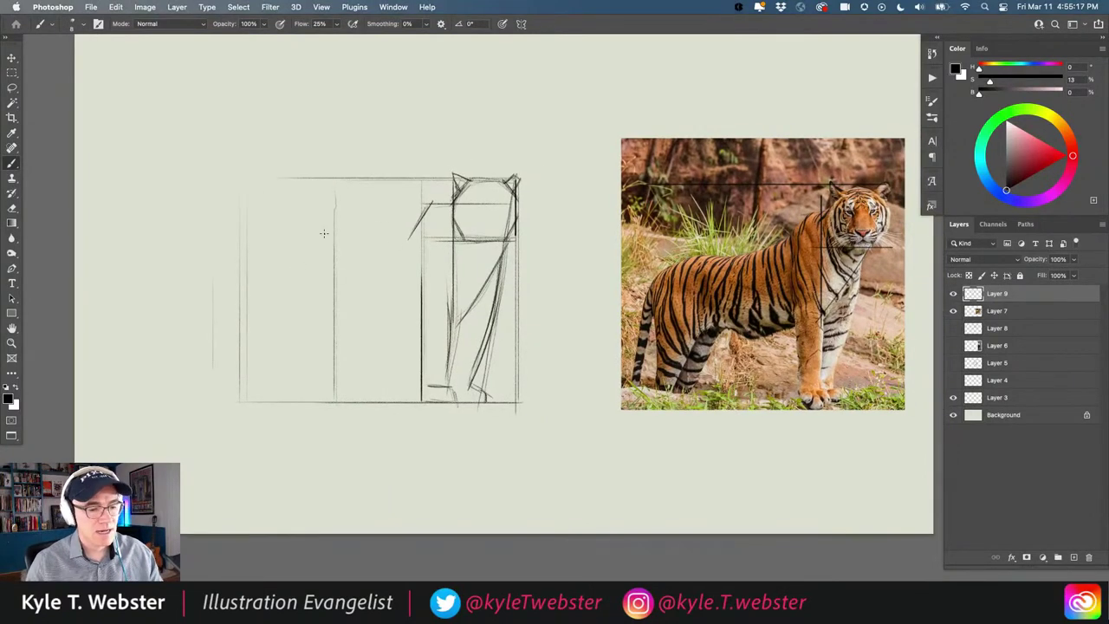
Step: Sketch the tiger's back sloping down from the shoulder, level across the hips, and angling down over the rump
drag(336, 259, 406, 239)
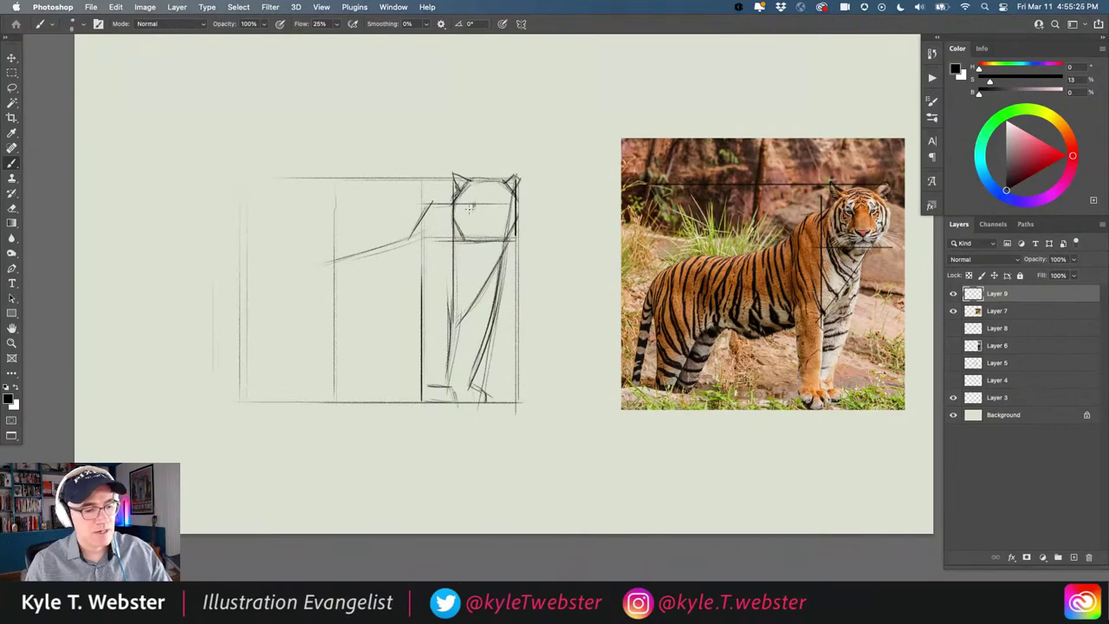
drag(450, 214, 333, 260)
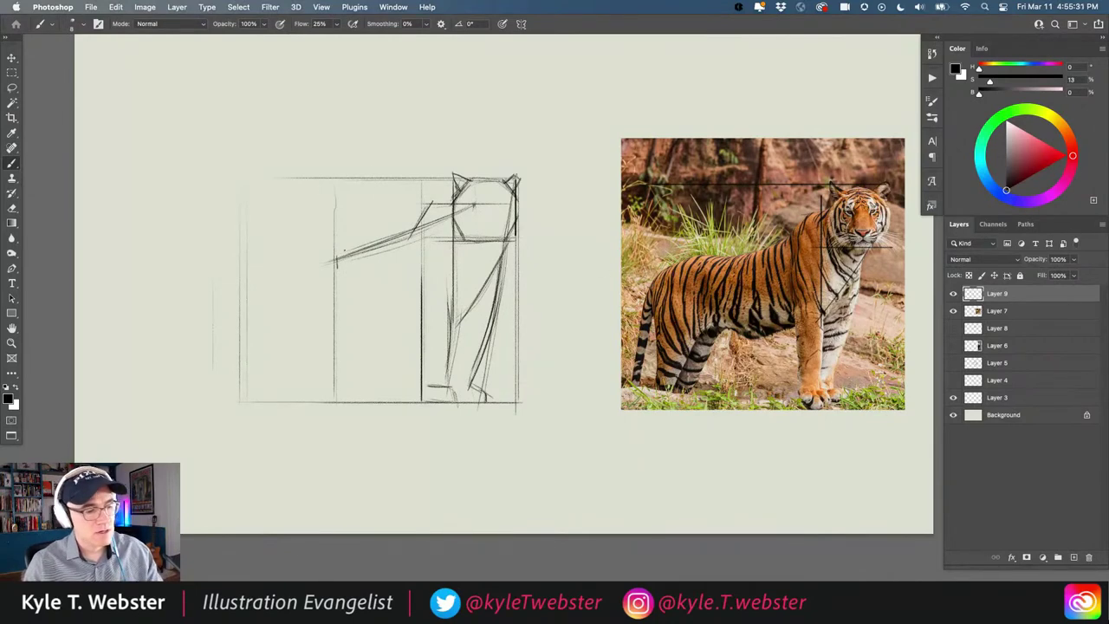
drag(342, 256, 287, 256)
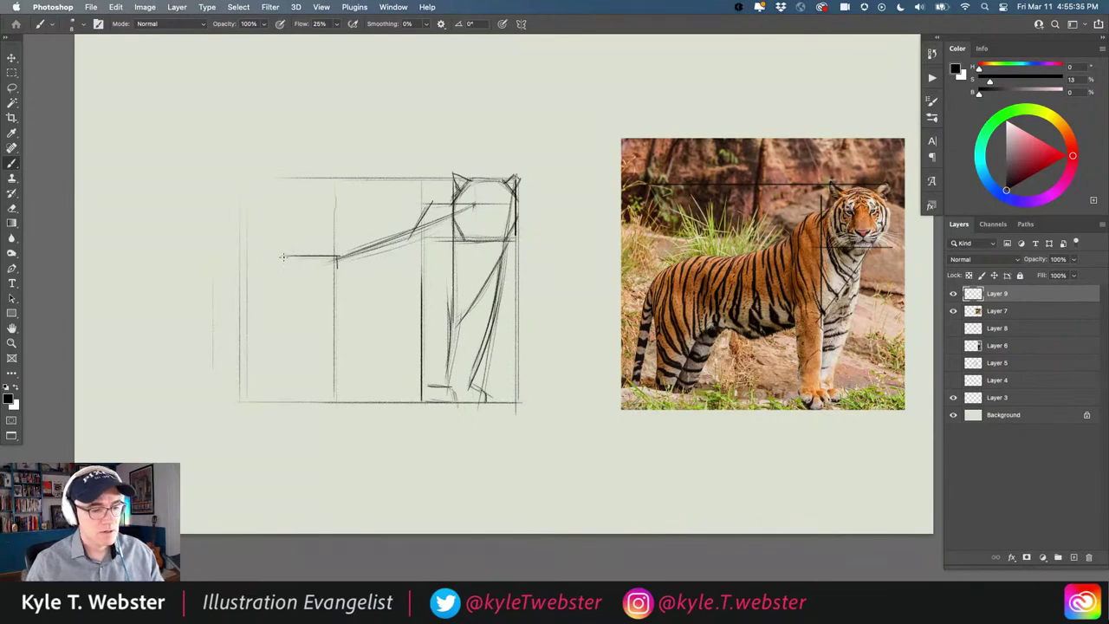
drag(282, 259, 260, 270)
drag(258, 276, 290, 256)
mouse_move(382, 249)
mouse_down()
mouse_move(454, 202)
mouse_move(344, 259)
mouse_up()
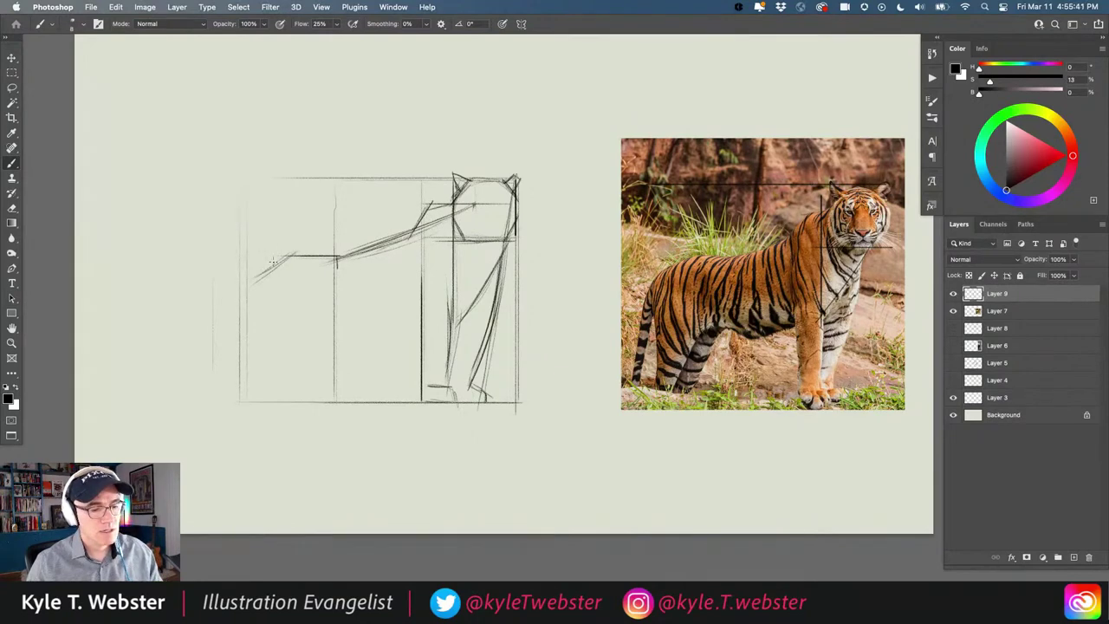
Step: Sketch the tail's slanted outer edge down from the rump and the angled belly line running back from the front leg toward the hindquarters
drag(258, 276, 239, 388)
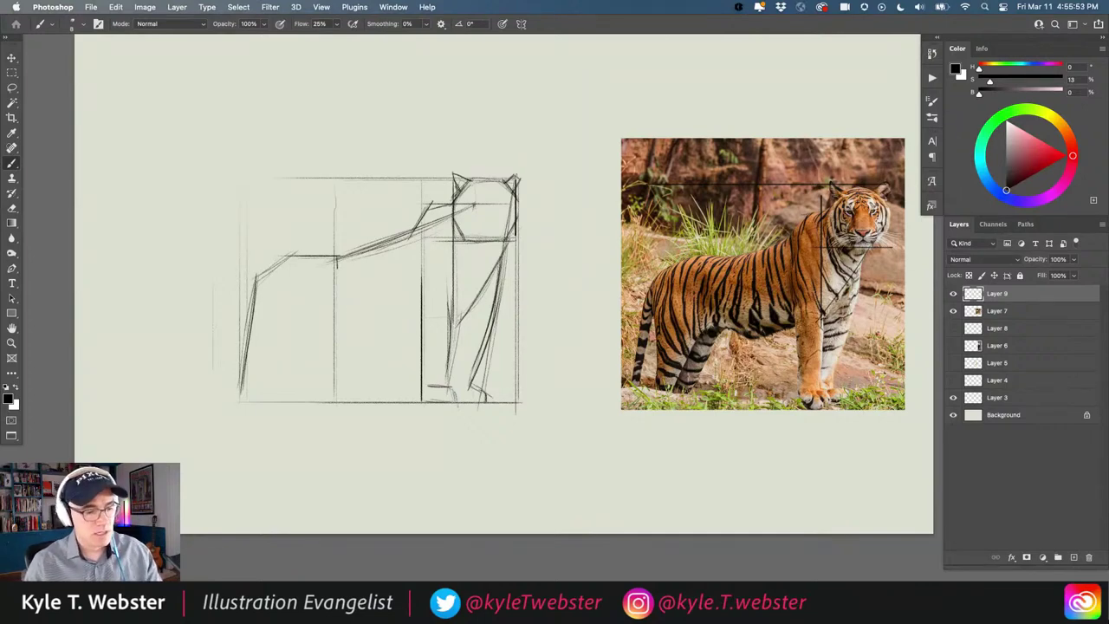
drag(423, 323, 451, 312)
mouse_move(389, 327)
mouse_down()
mouse_move(471, 303)
mouse_move(389, 333)
mouse_up()
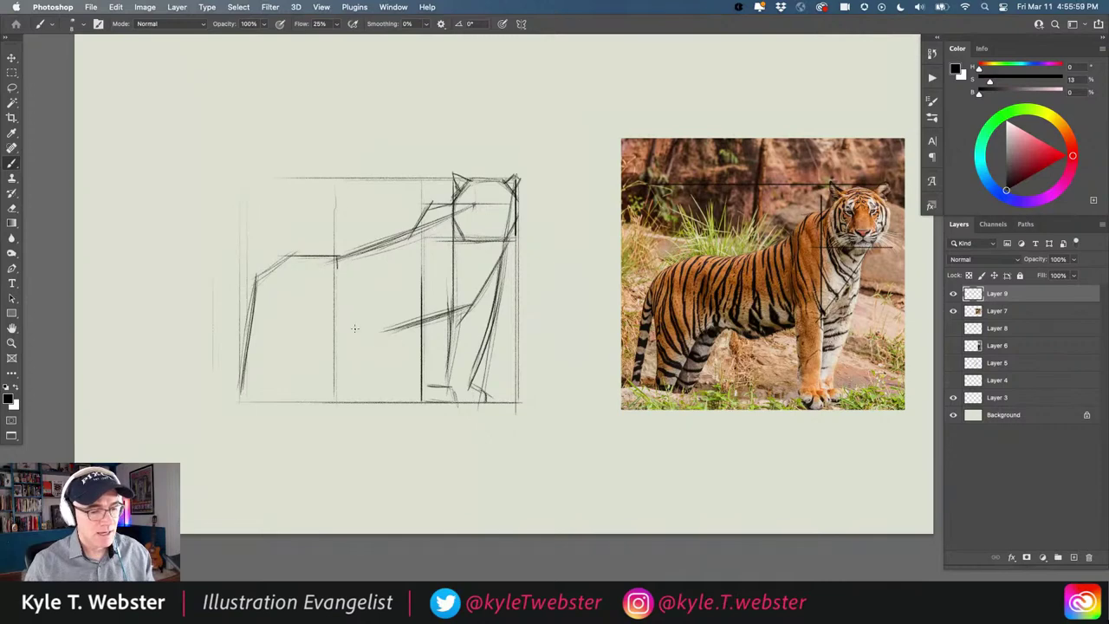
drag(340, 250, 338, 310)
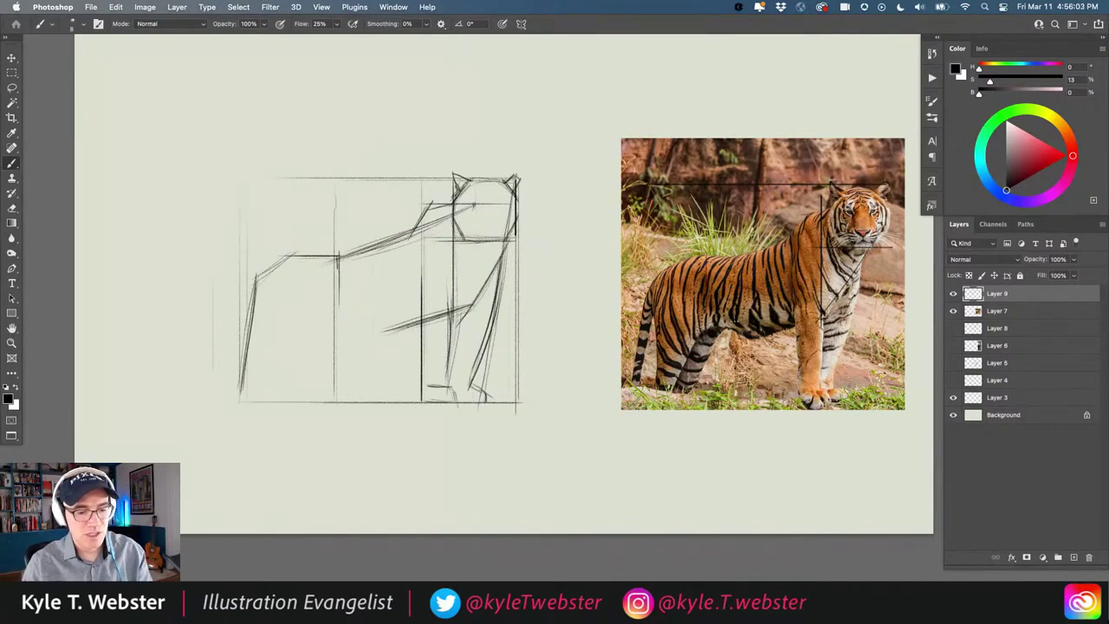
mouse_move(374, 329)
mouse_down()
mouse_move(272, 319)
mouse_move(253, 385)
mouse_up()
Step: Block in the tail's inner edge and the hind legs, with a near-vertical rear line and two slanted lines down from the belly
drag(269, 292, 256, 370)
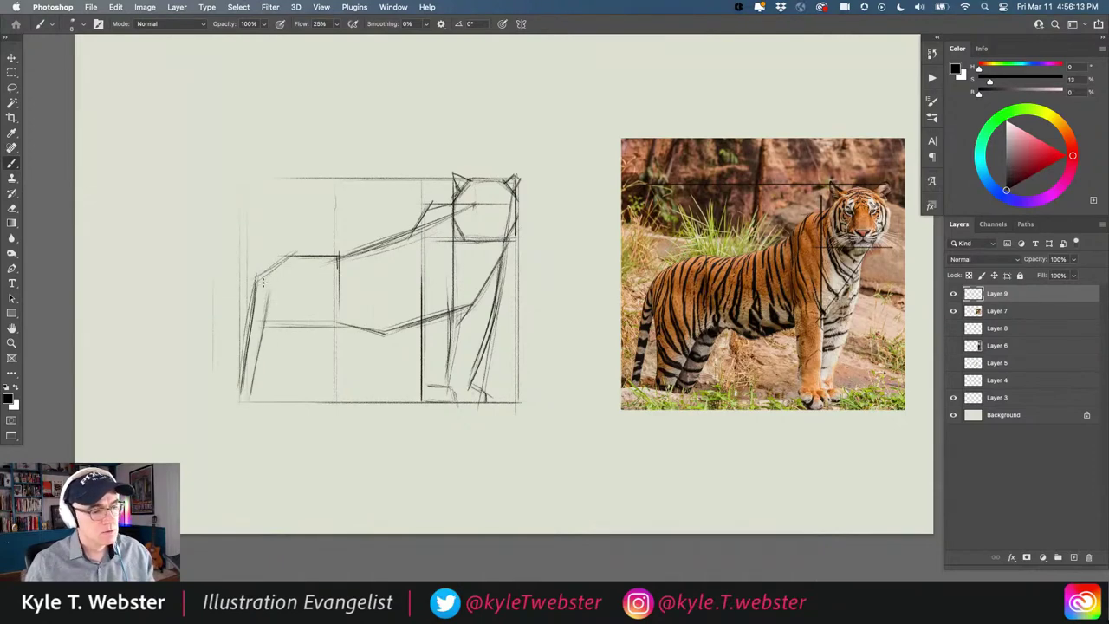
drag(269, 270, 265, 312)
drag(269, 277, 269, 398)
drag(269, 305, 270, 393)
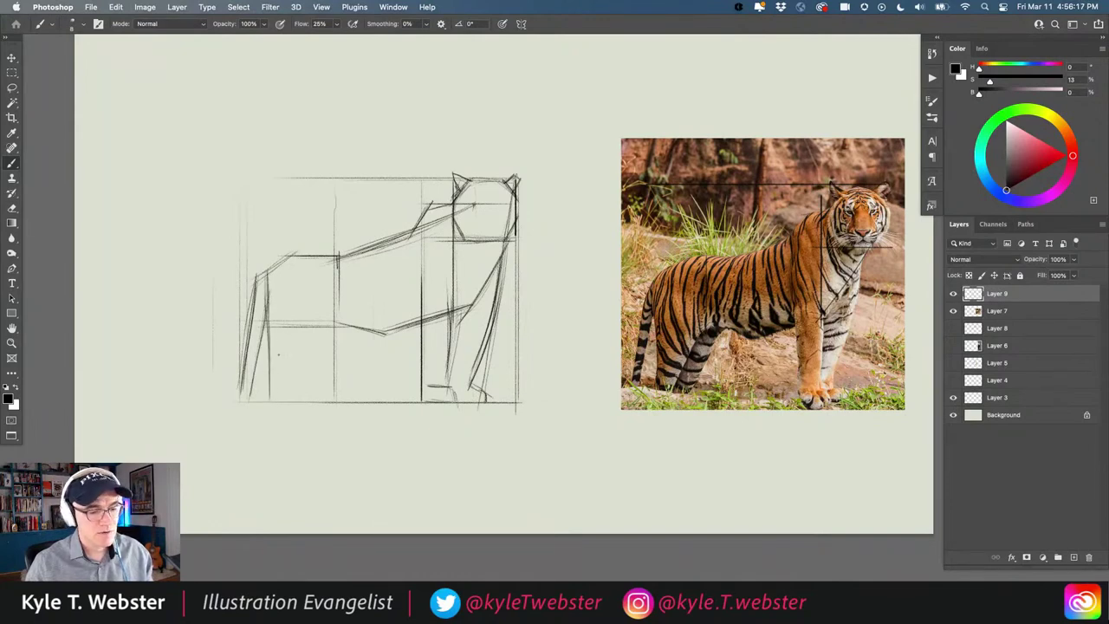
mouse_move(327, 325)
mouse_down()
mouse_move(288, 400)
mouse_move(316, 356)
mouse_move(326, 360)
mouse_move(315, 395)
mouse_up()
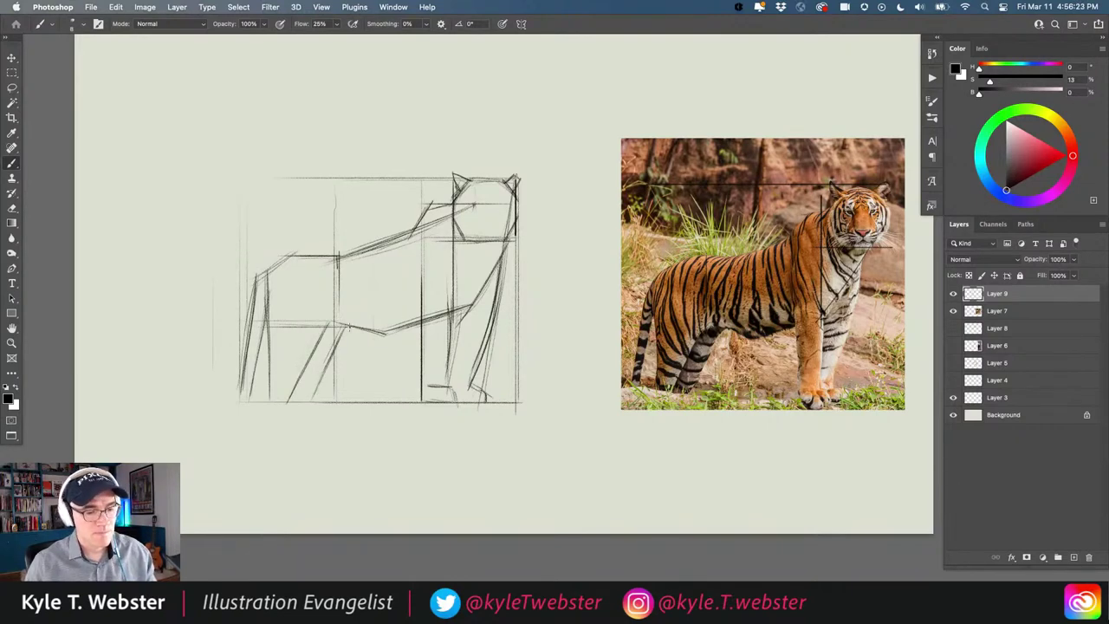
Step: Outline the negative space under the belly between the front and hind legs on both the sketch and the photo
drag(424, 383, 423, 347)
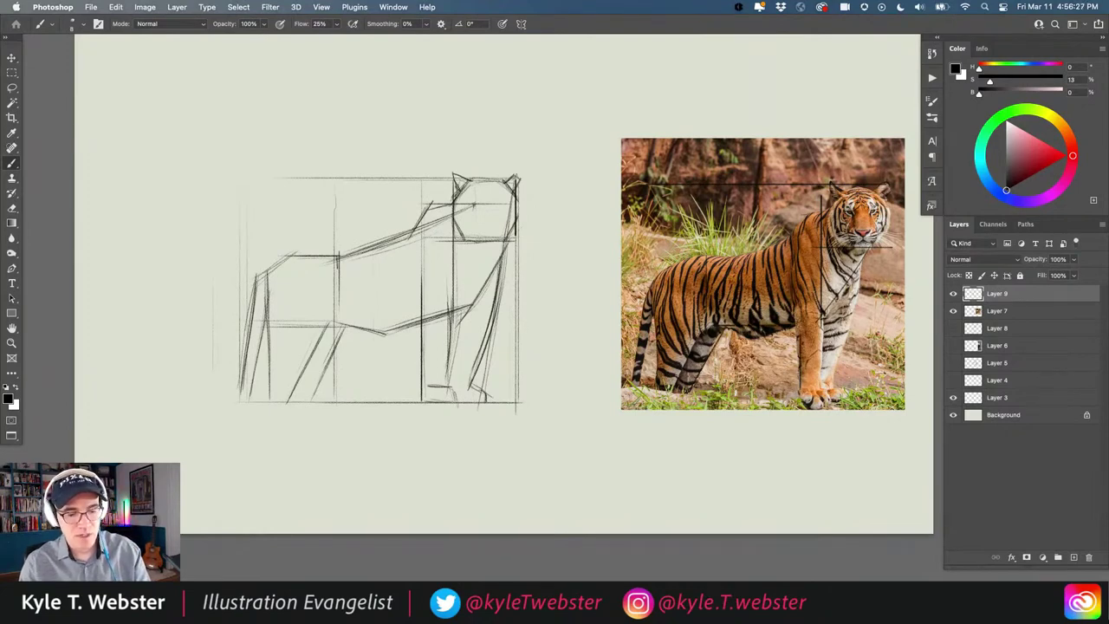
mouse_move(423, 400)
mouse_down()
mouse_move(422, 329)
mouse_move(348, 325)
mouse_move(309, 404)
mouse_up()
drag(423, 400, 310, 401)
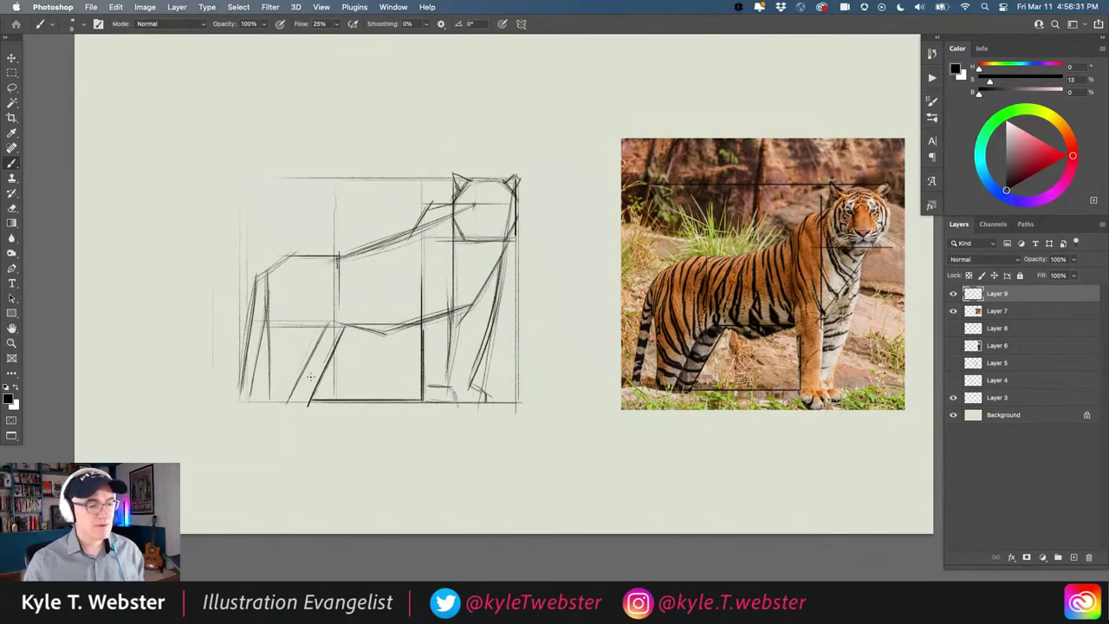